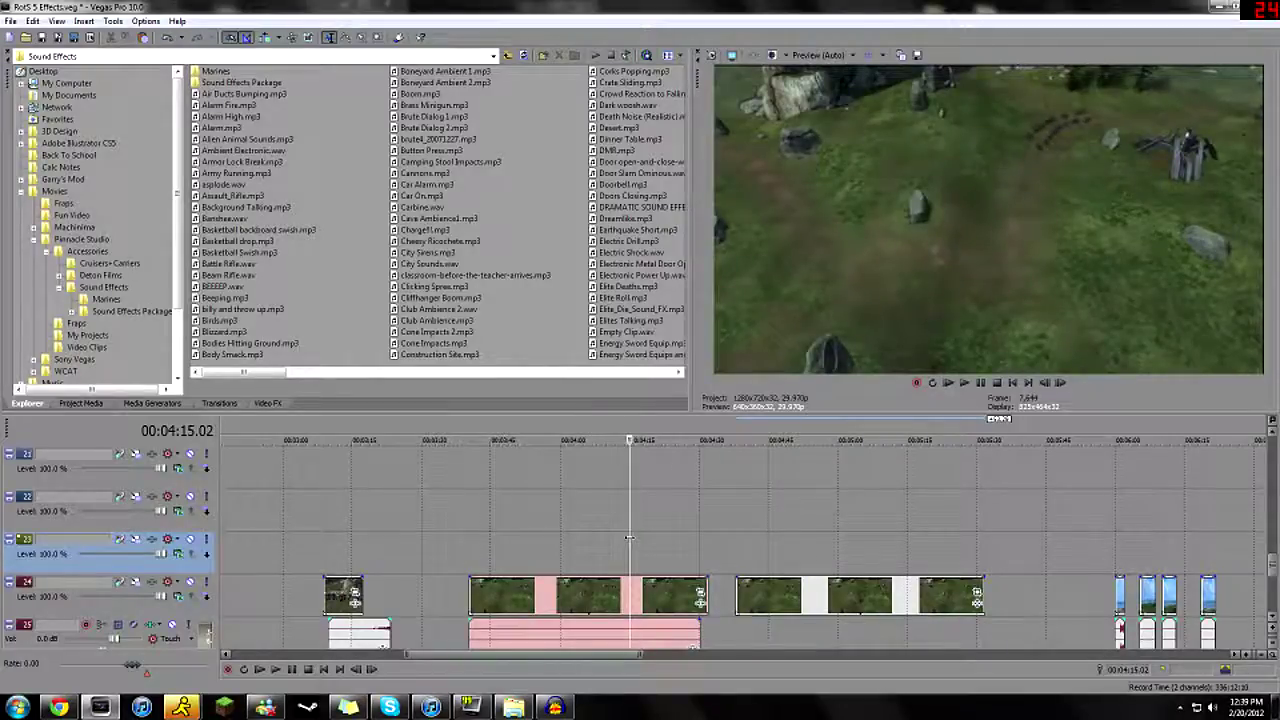
- Move the second battlefield clip from track 24 onto track 23, aligning its start with the first battlefield clip
drag(629, 537, 669, 531)
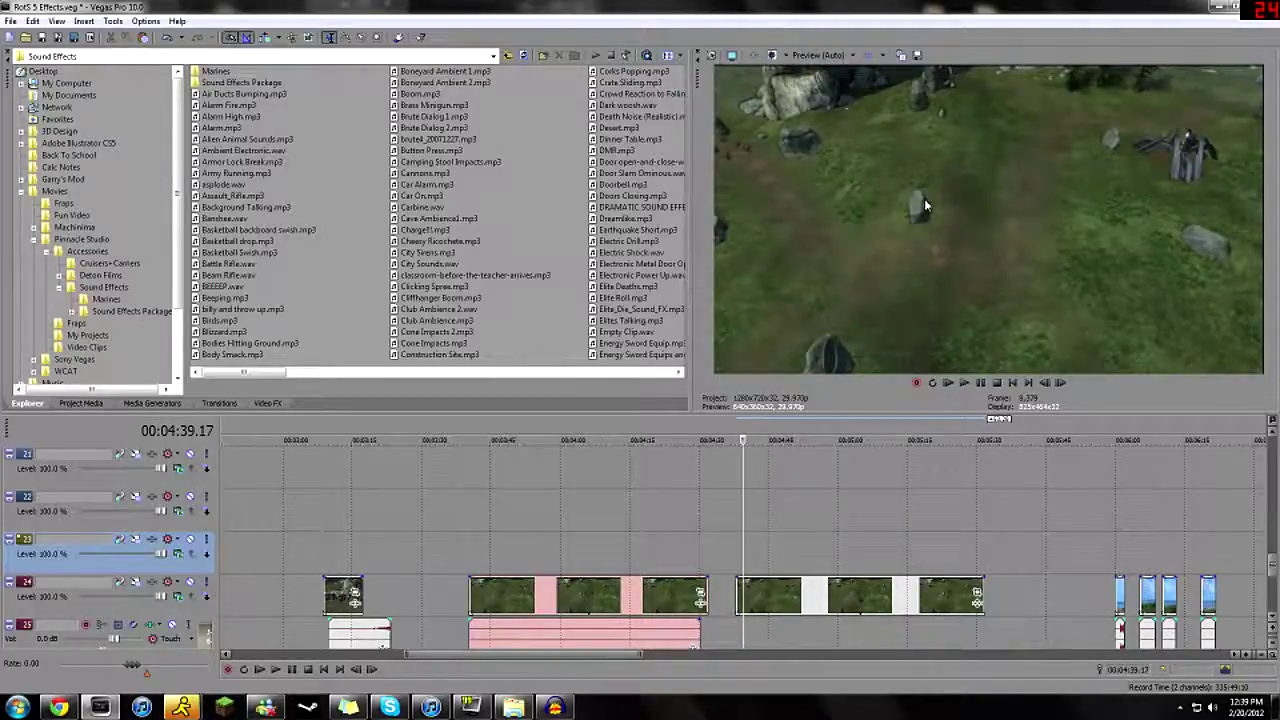
click(660, 518)
click(704, 524)
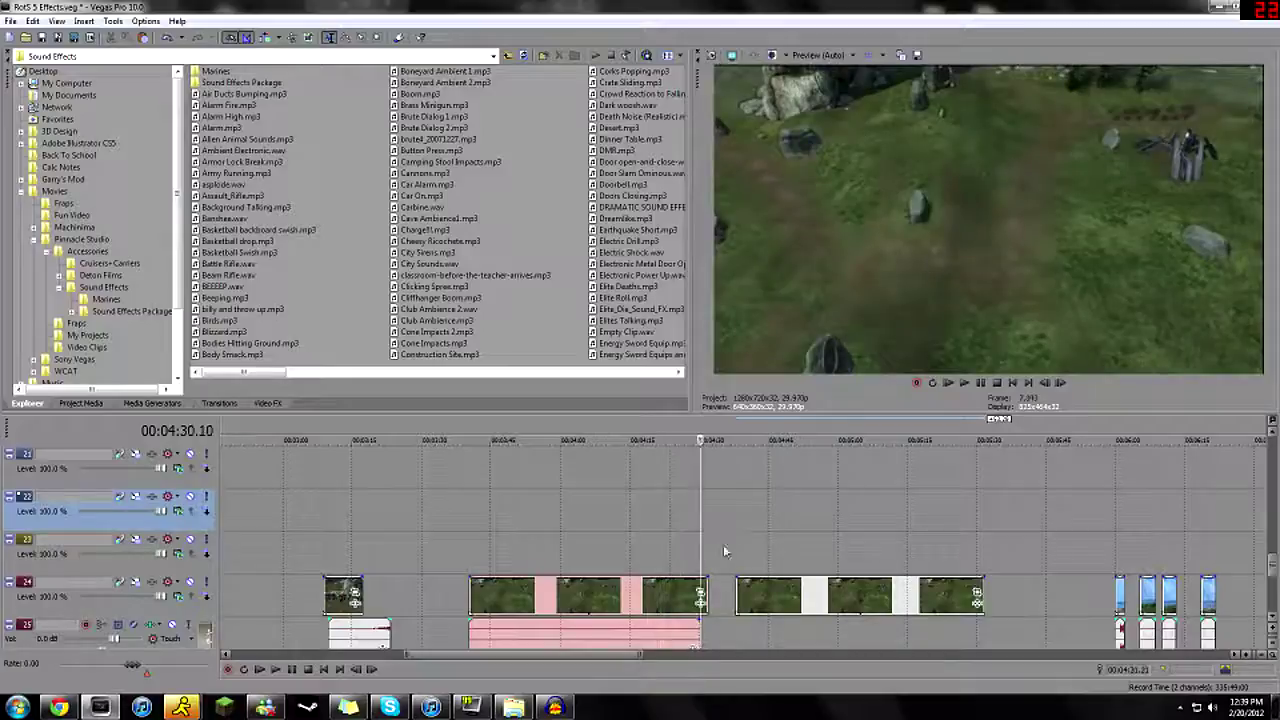
drag(704, 537, 899, 535)
click(780, 598)
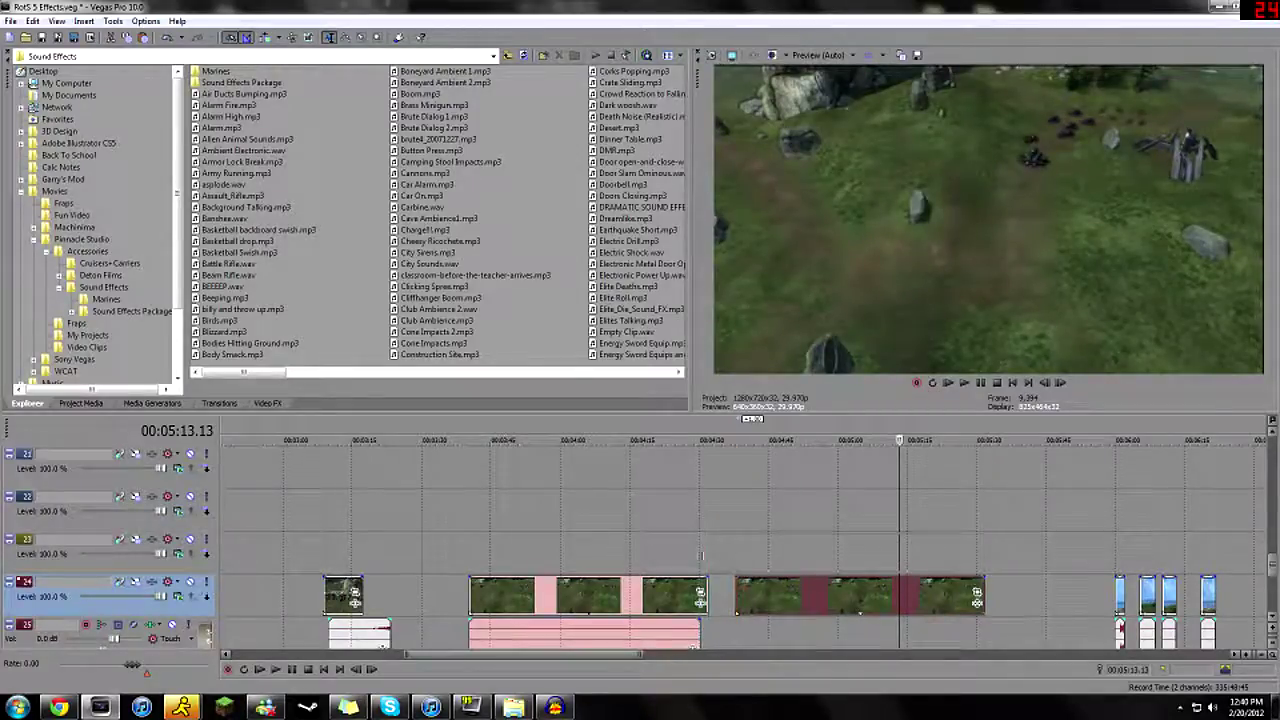
drag(548, 549, 508, 550)
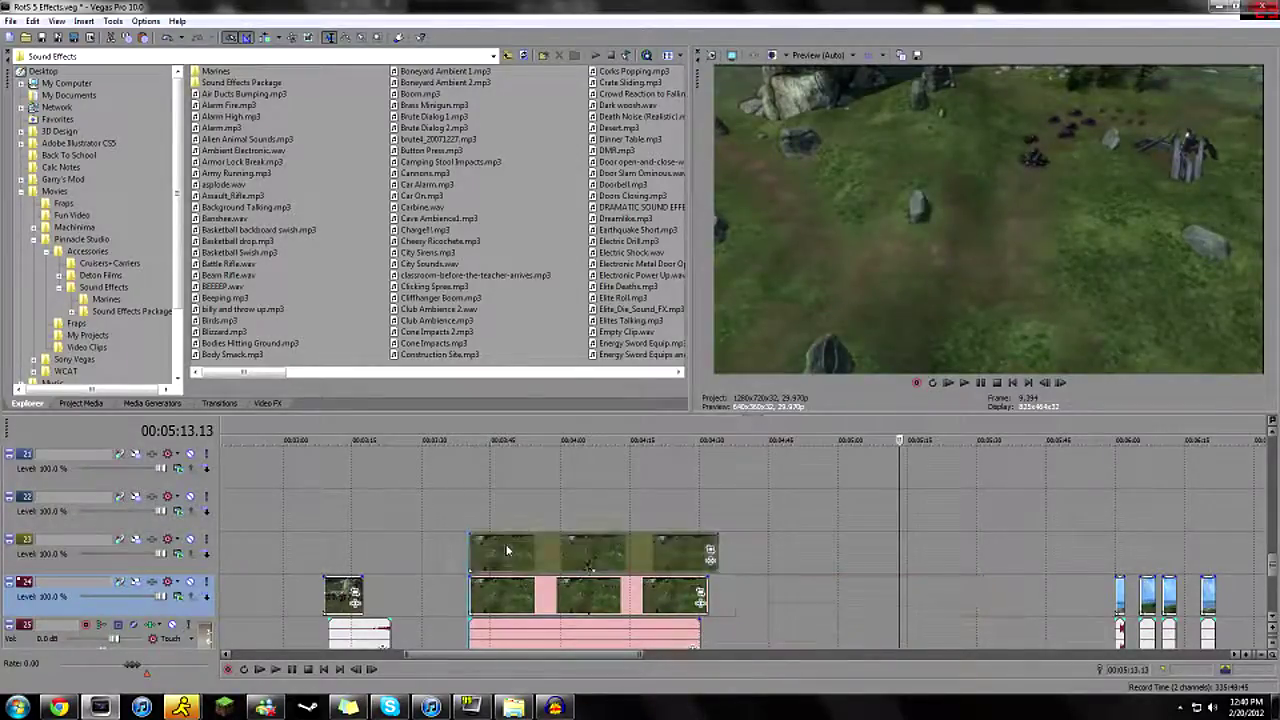
- Open Event Pan/Crop for the track 23 clip, enable its Mask and place the mask keyframe at 00:00:20.05
click(522, 556)
key(space)
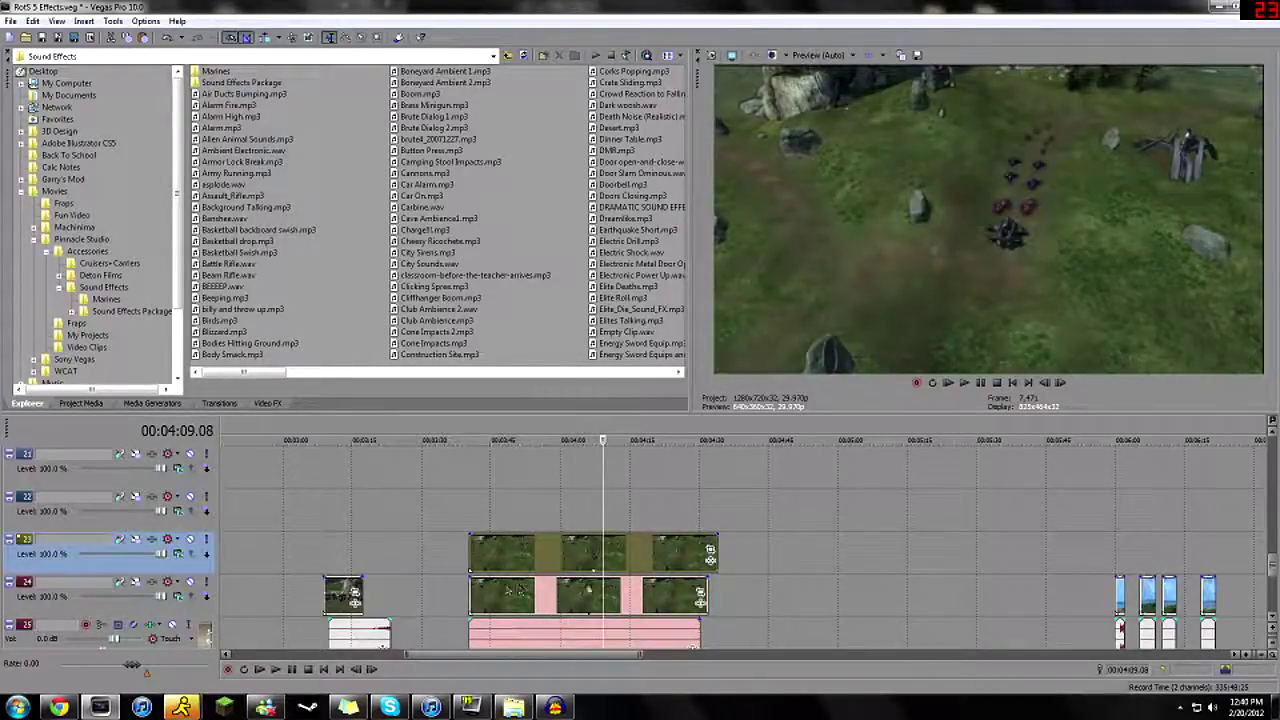
scroll(718, 562, up, 1)
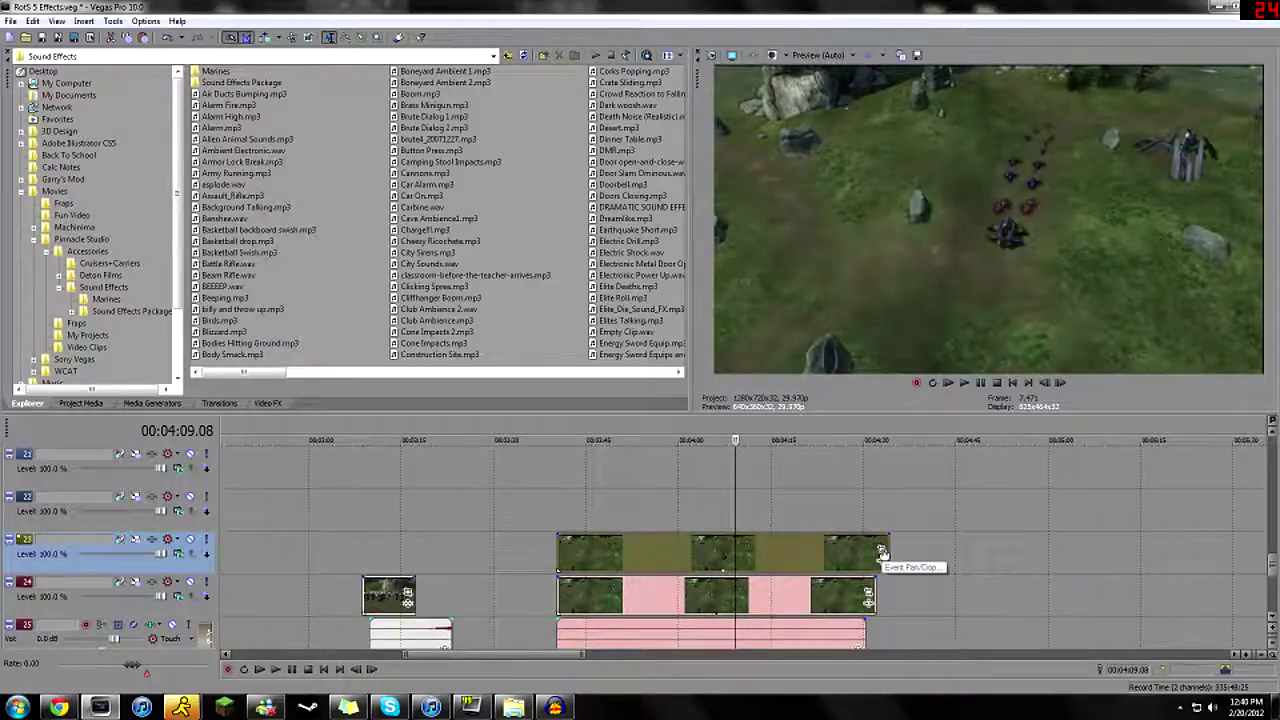
click(881, 553)
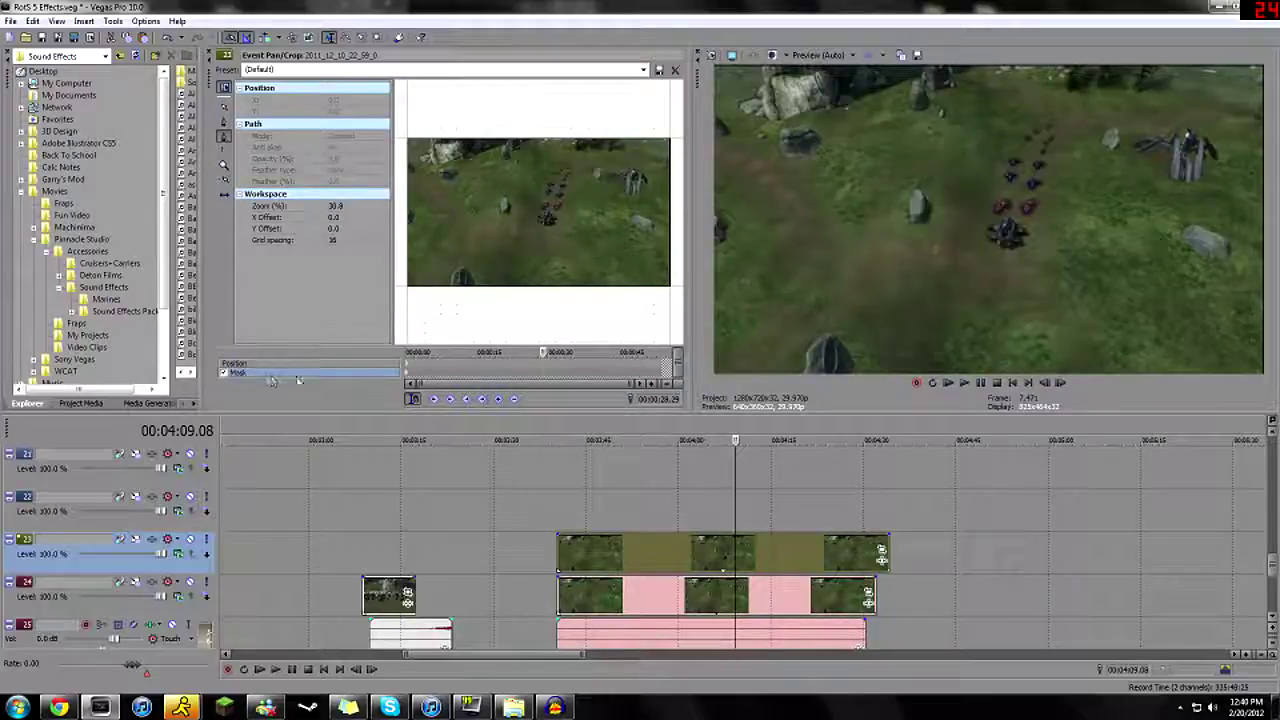
click(408, 370)
drag(430, 352, 503, 352)
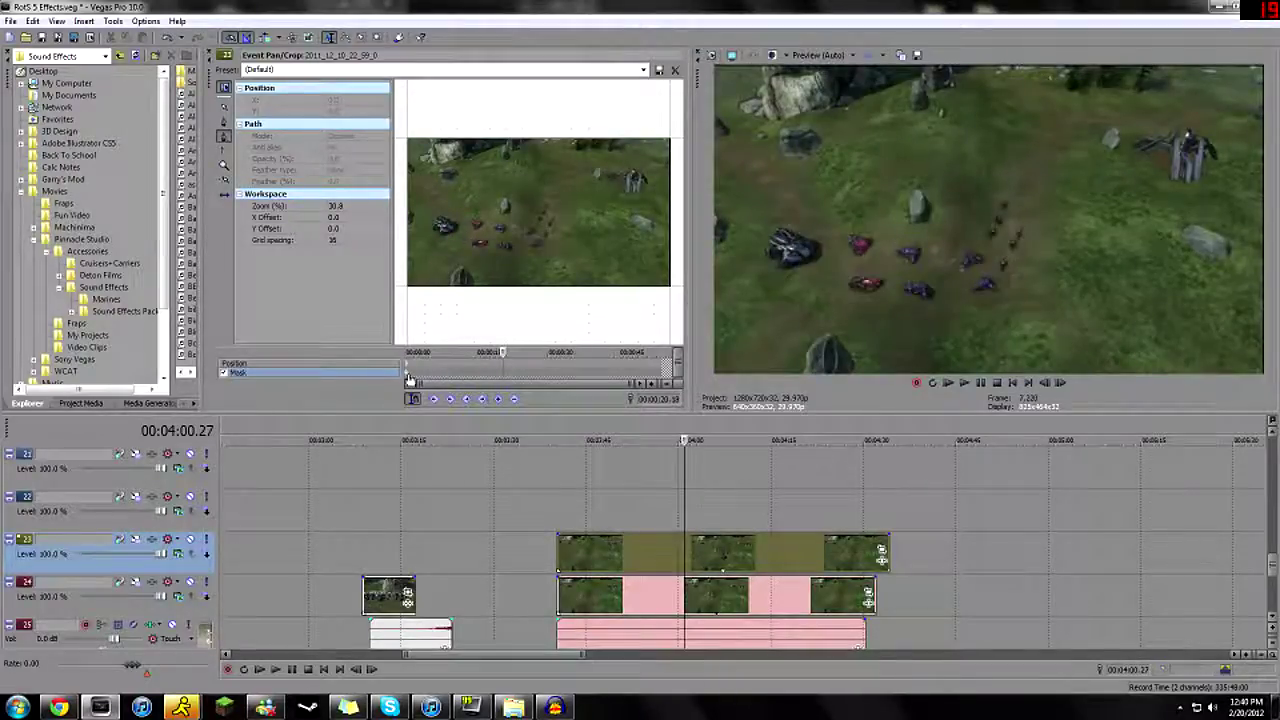
click(501, 373)
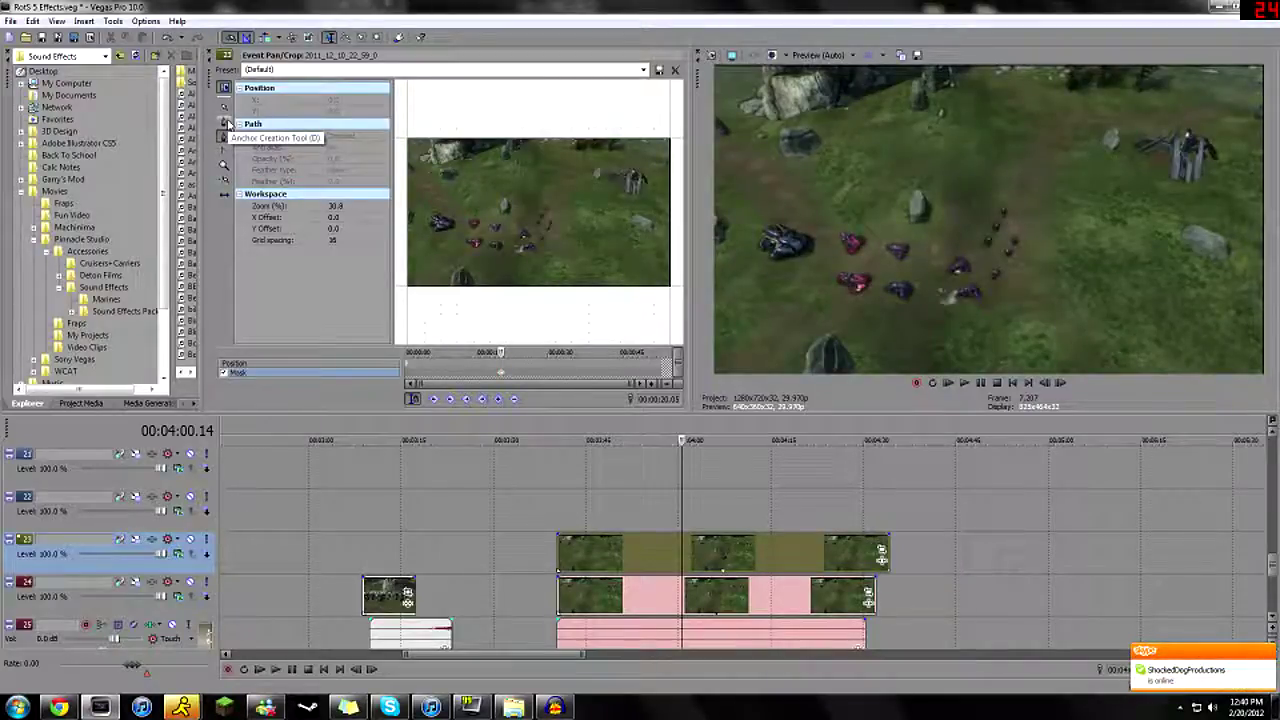
- Draw a closed mask with the Anchor Creation Tool around the vehicles and troops spread across the clearing
click(227, 122)
click(421, 230)
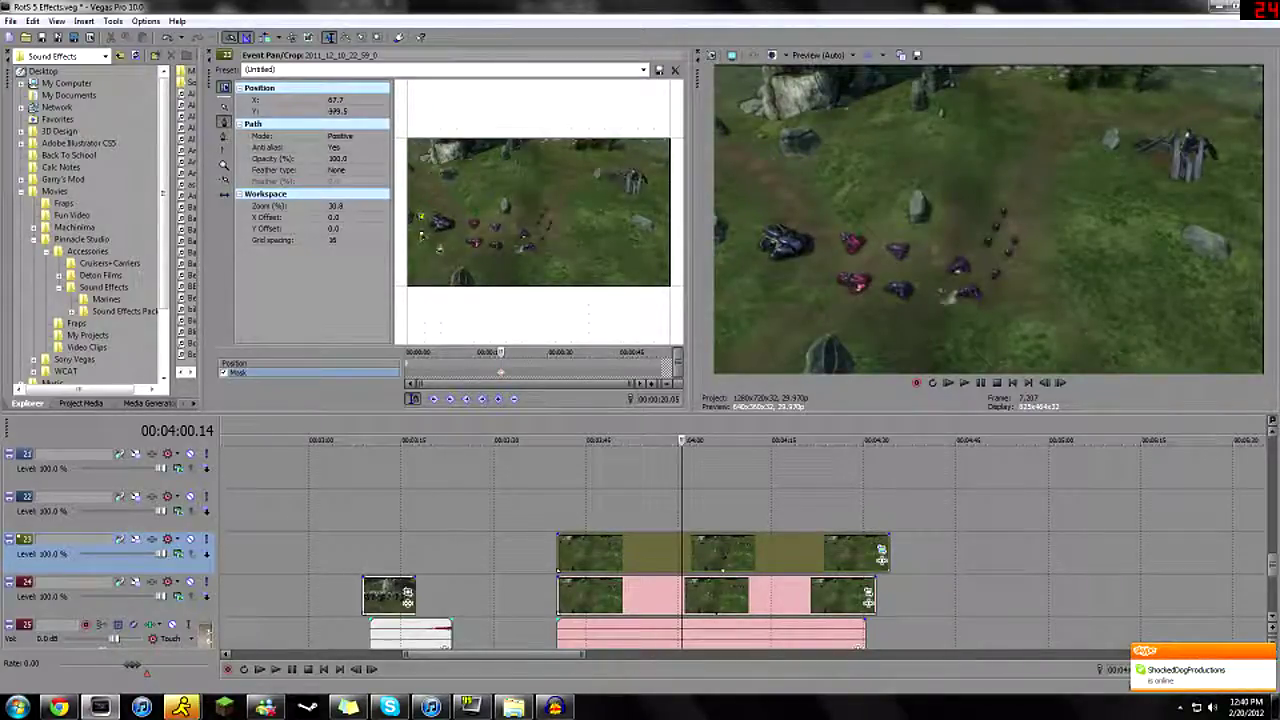
click(548, 260)
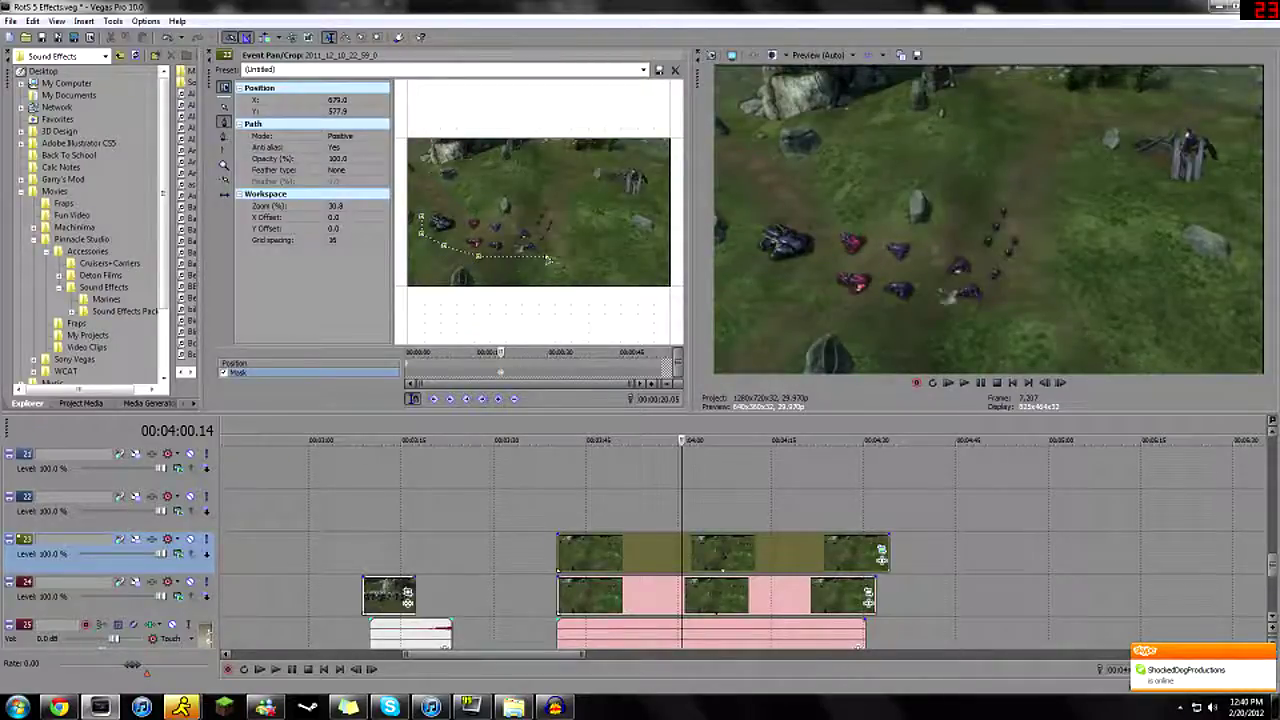
click(562, 211)
click(421, 219)
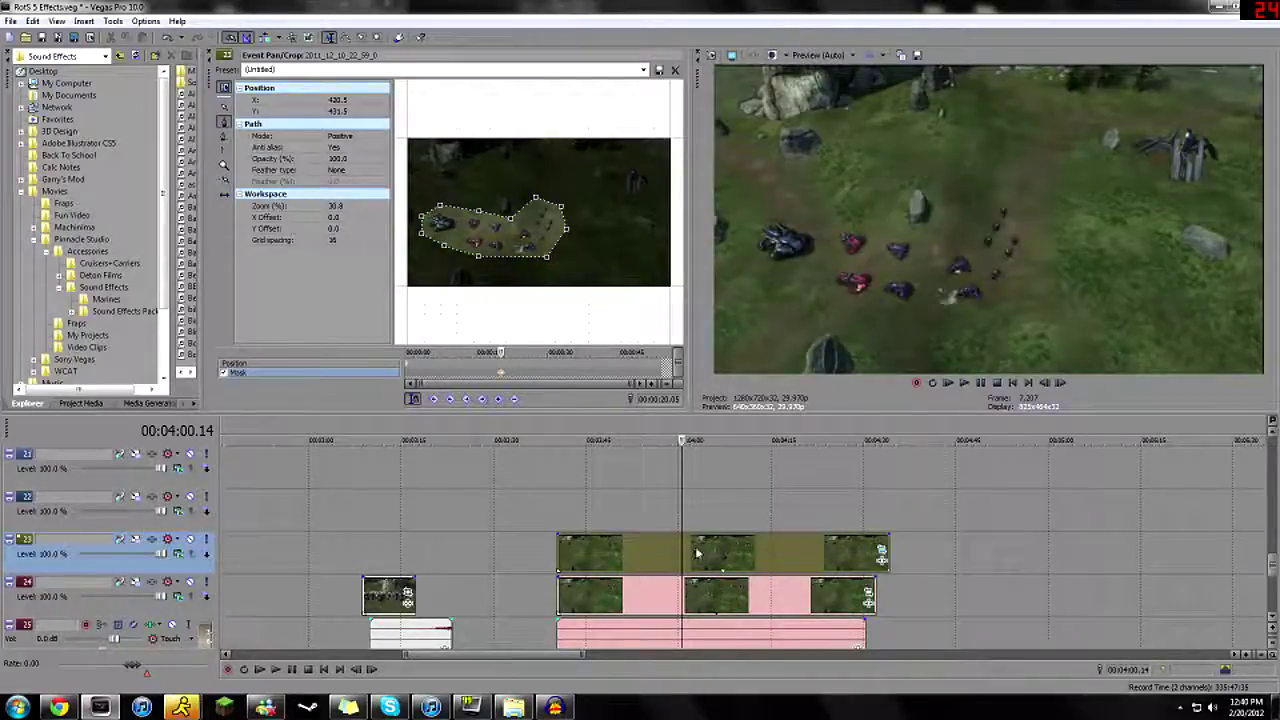
- Move the mask keyframe to 00:00:33.10 and slide the track 23 clip earlier to start at about 00:03:25
mouse_move(740, 558)
mouse_down()
mouse_move(990, 557)
mouse_move(755, 558)
mouse_up()
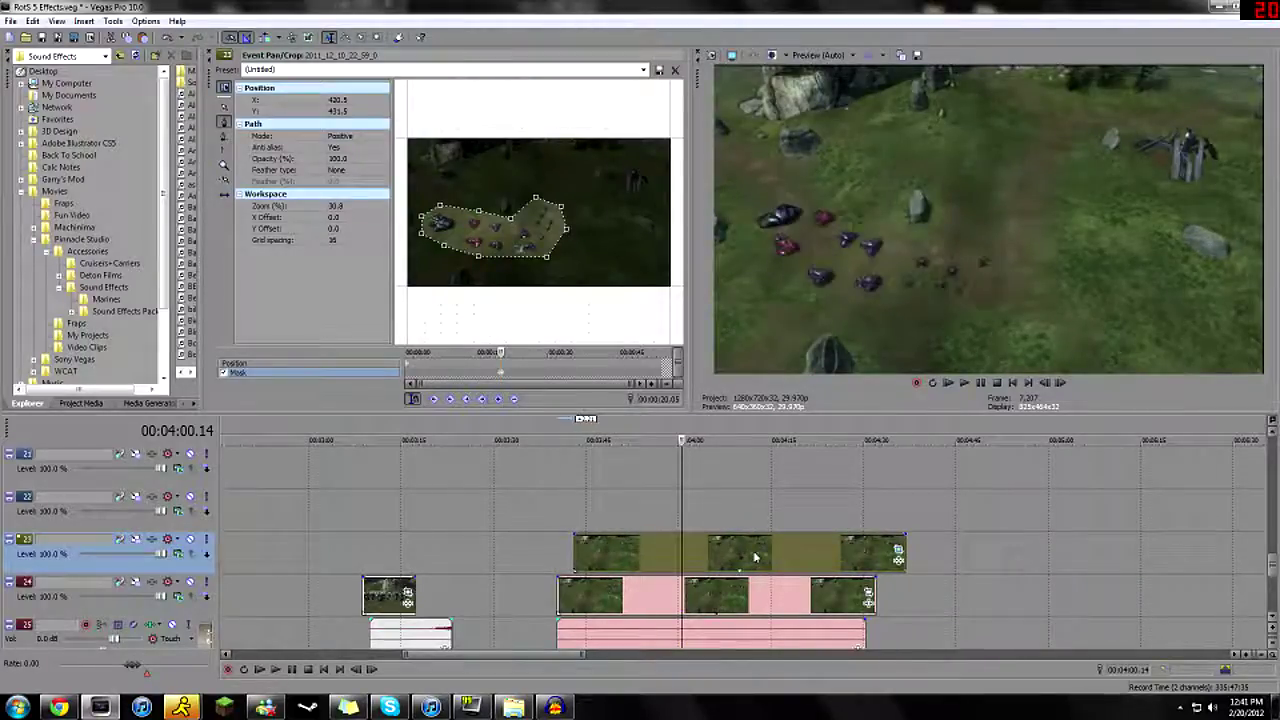
key(space)
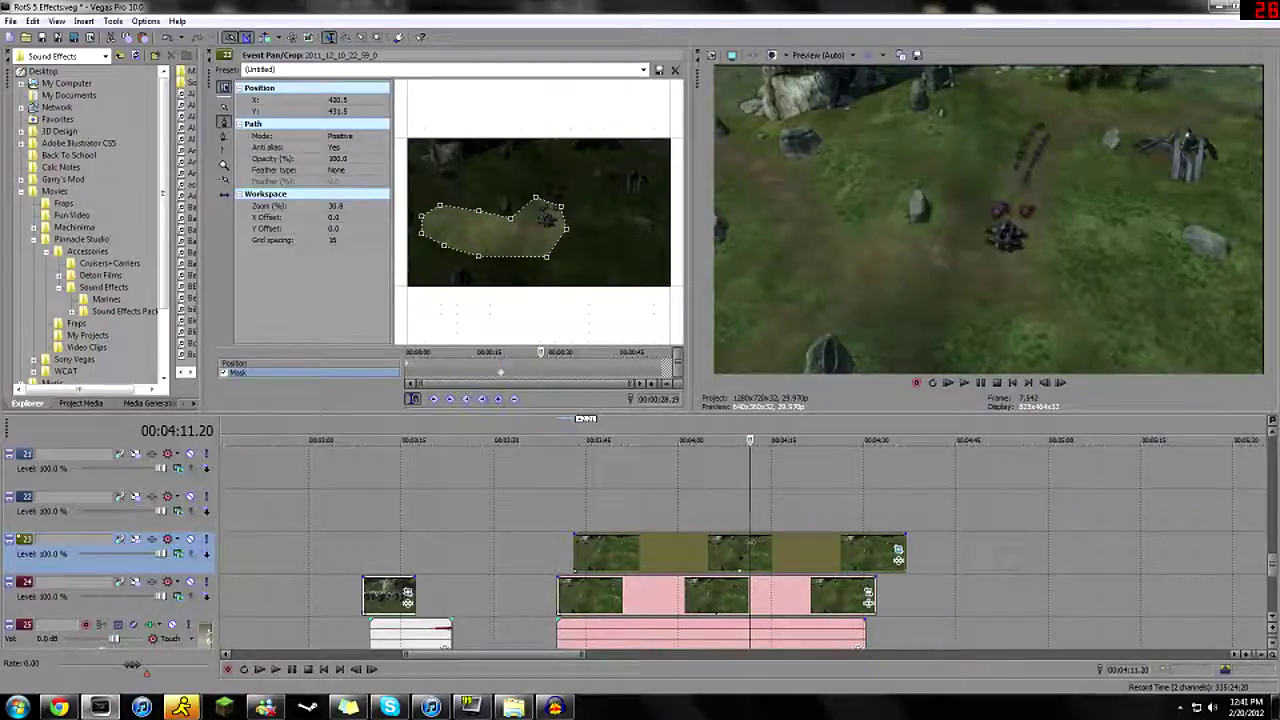
click(564, 380)
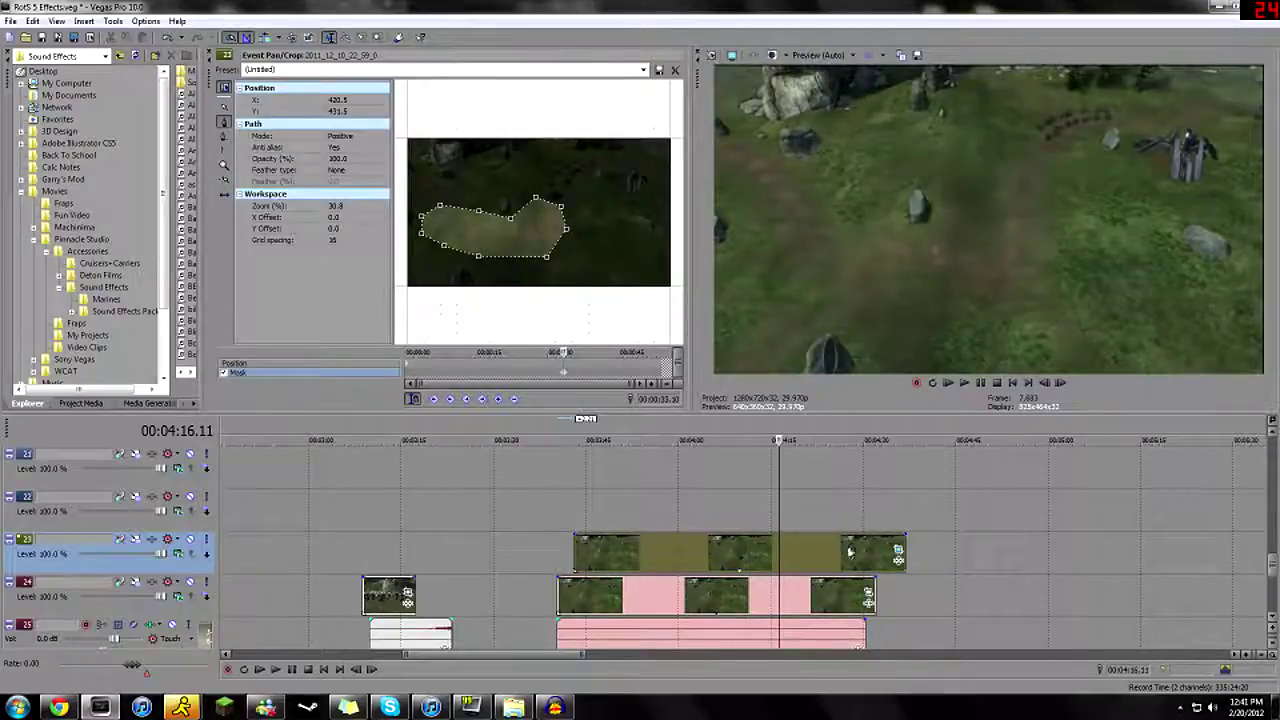
drag(742, 544, 632, 546)
click(631, 546)
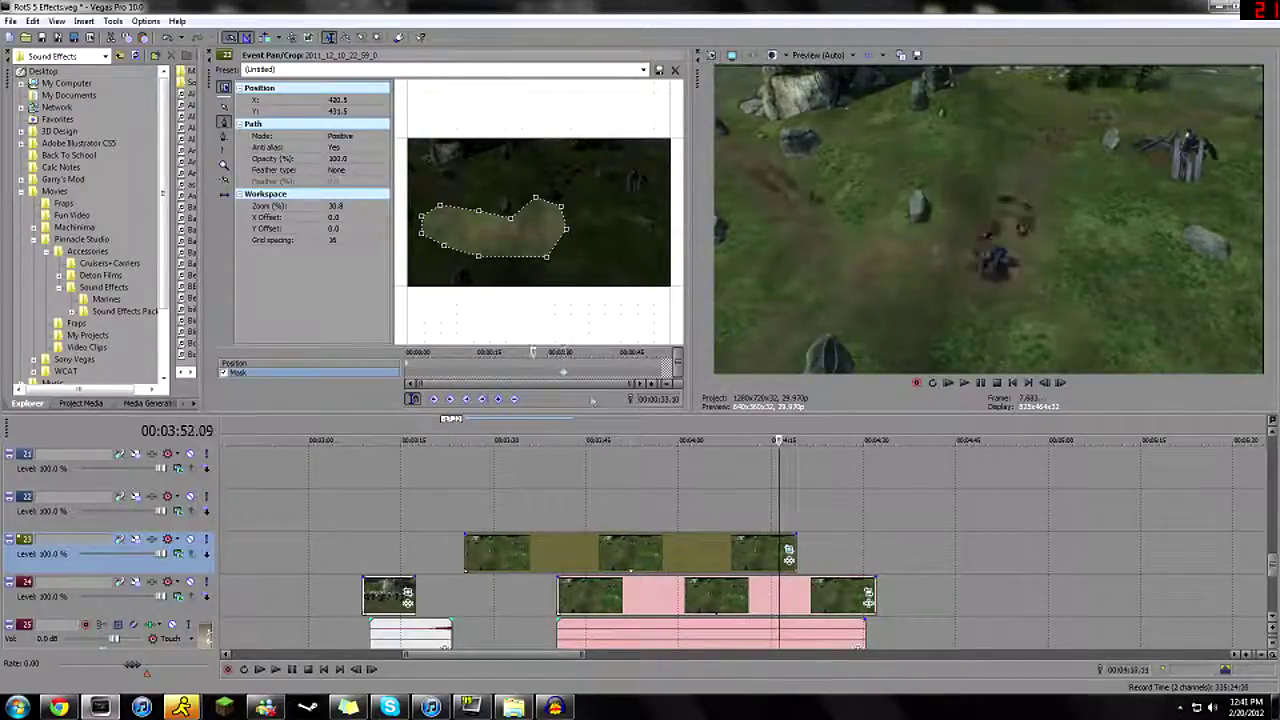
click(562, 352)
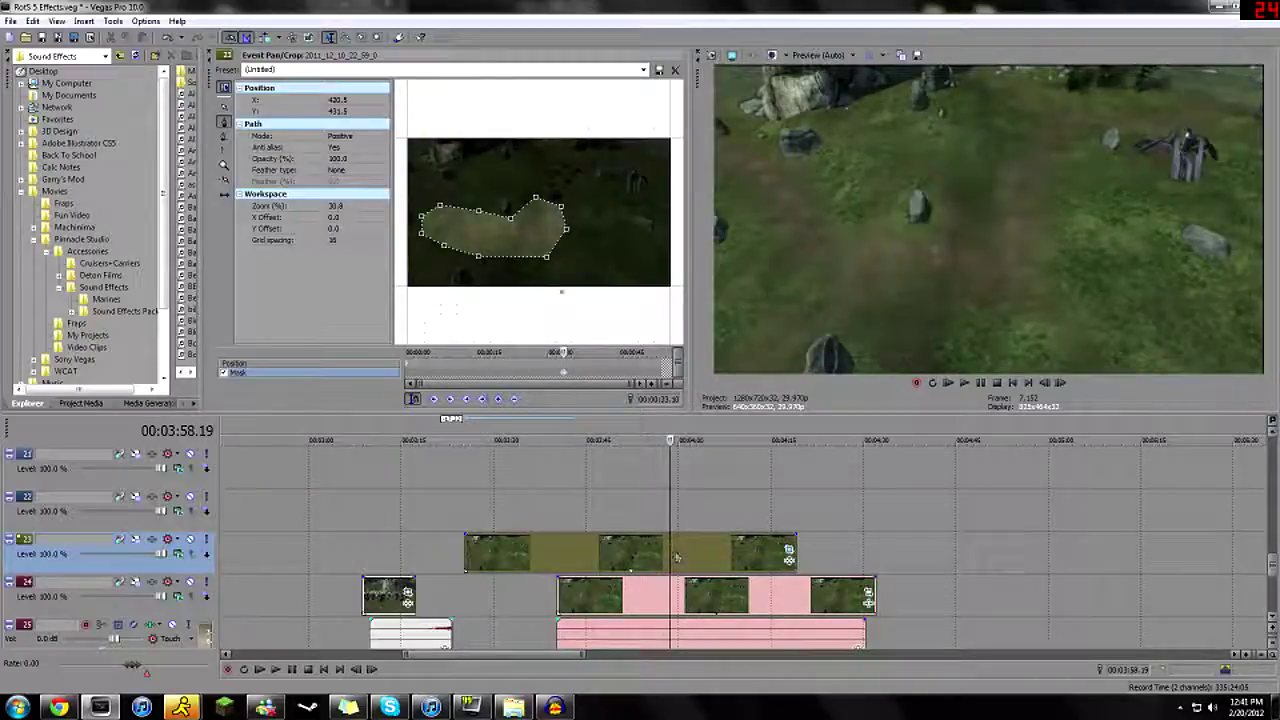
- Delete the existing mask and draw a new closed one around the vehicle column on the distant path at 00:00:33.10
click(224, 137)
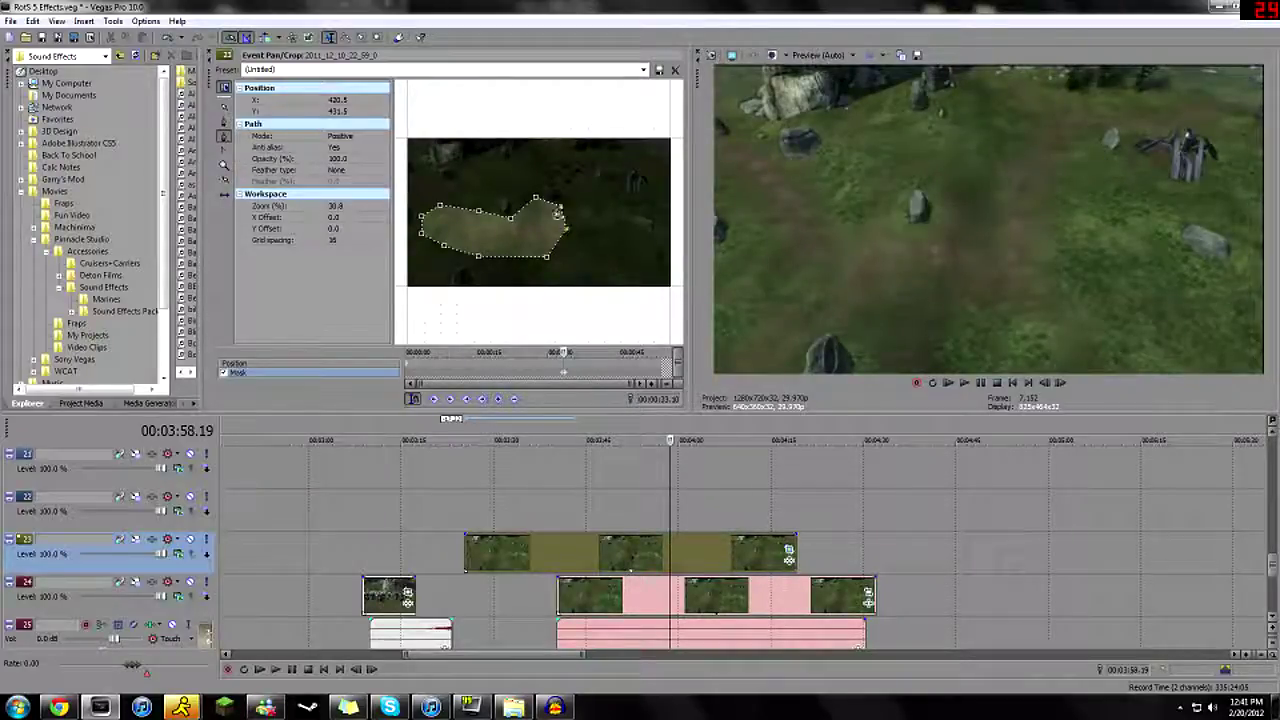
click(560, 207)
click(562, 156)
click(536, 173)
click(530, 214)
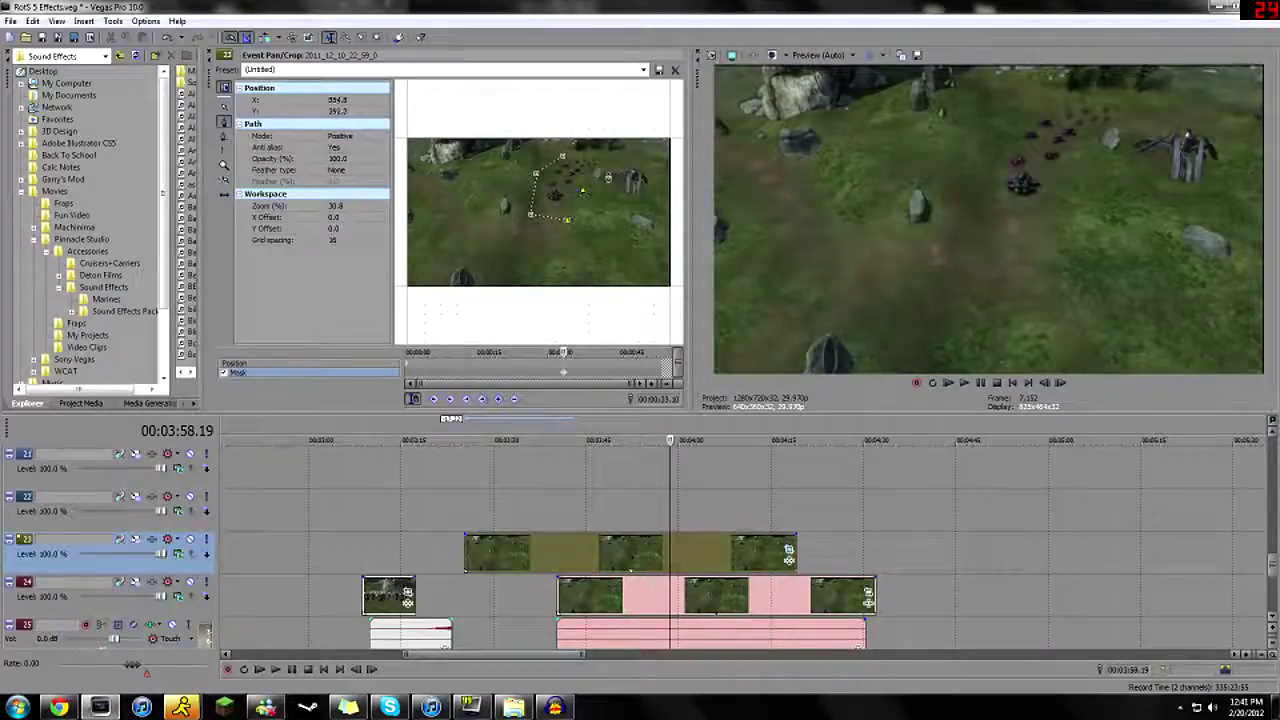
click(565, 158)
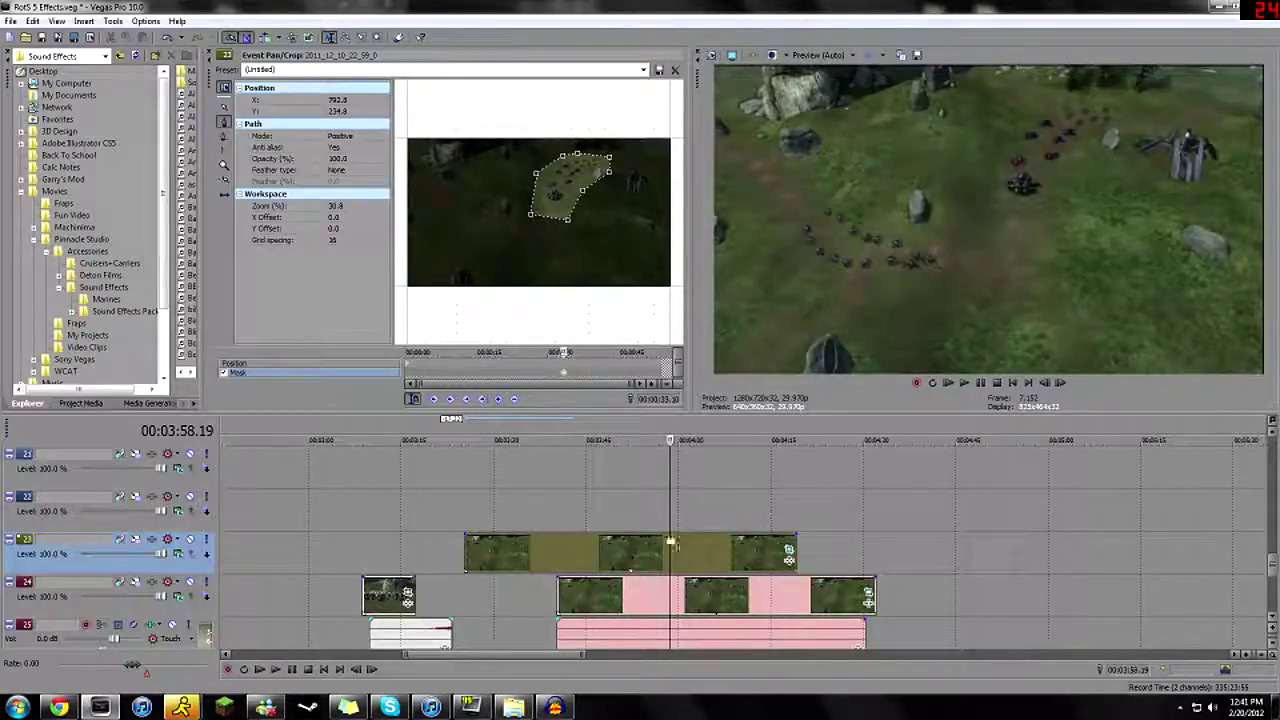
- At mask time 00:00:25.28, move and reshape the mask so it encloses the whole vehicle column further down the path
drag(670, 541, 658, 545)
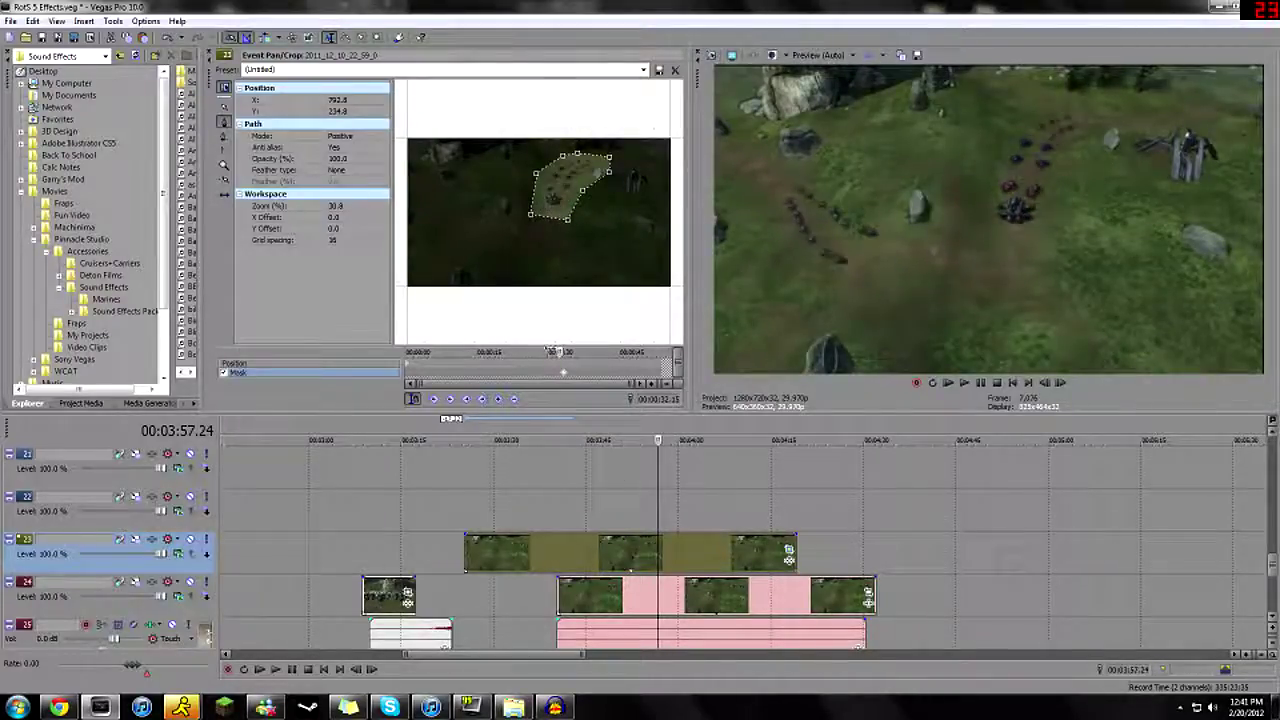
key(space)
key(ctrl+d)
drag(568, 214, 550, 253)
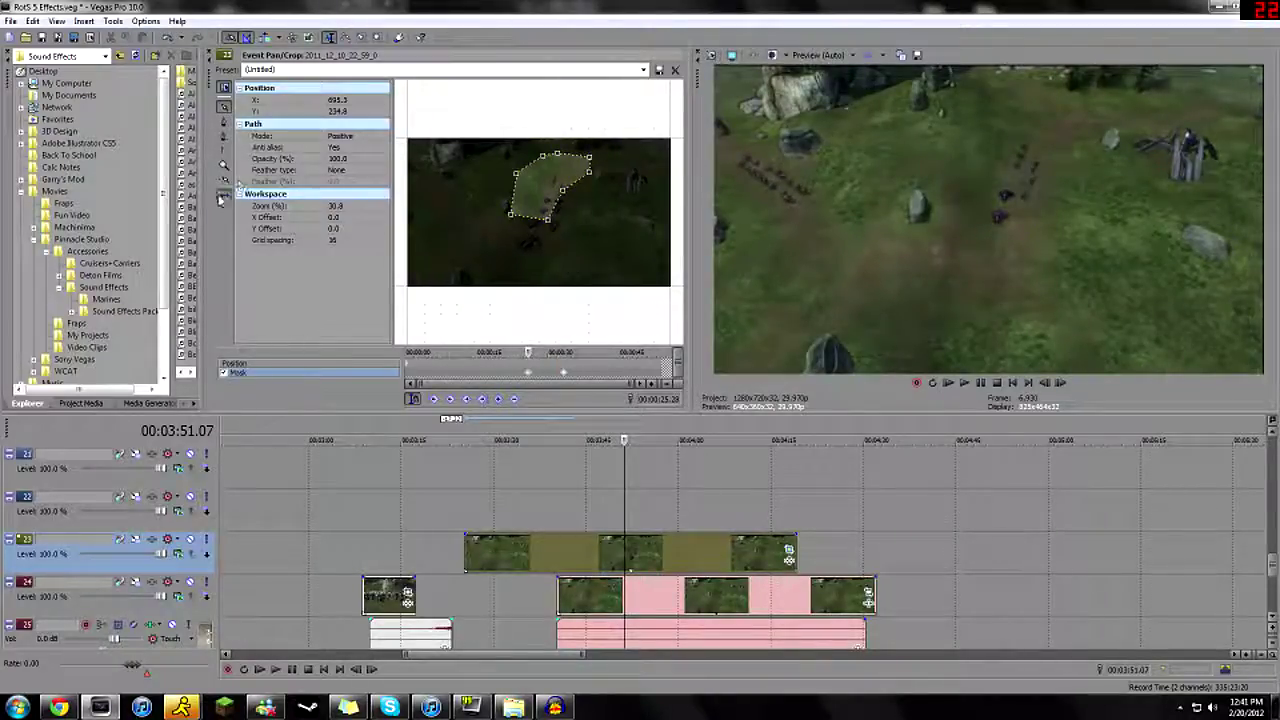
drag(548, 222, 546, 264)
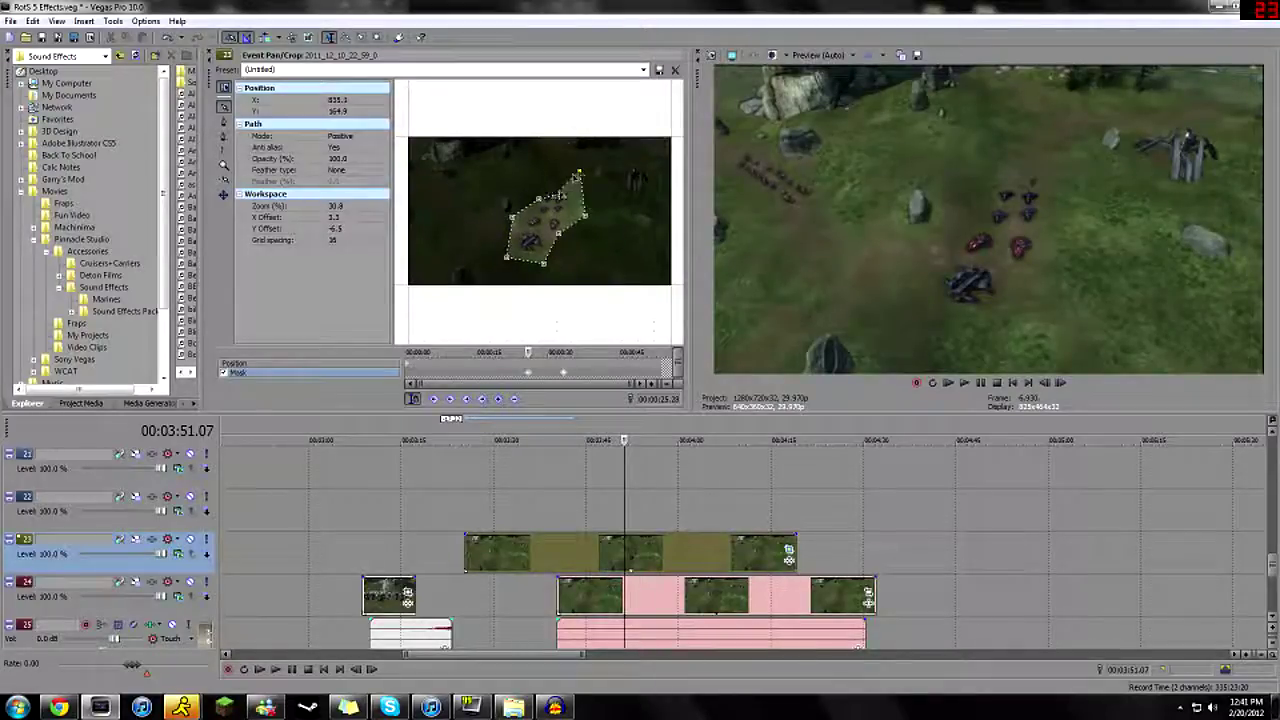
drag(540, 199, 534, 191)
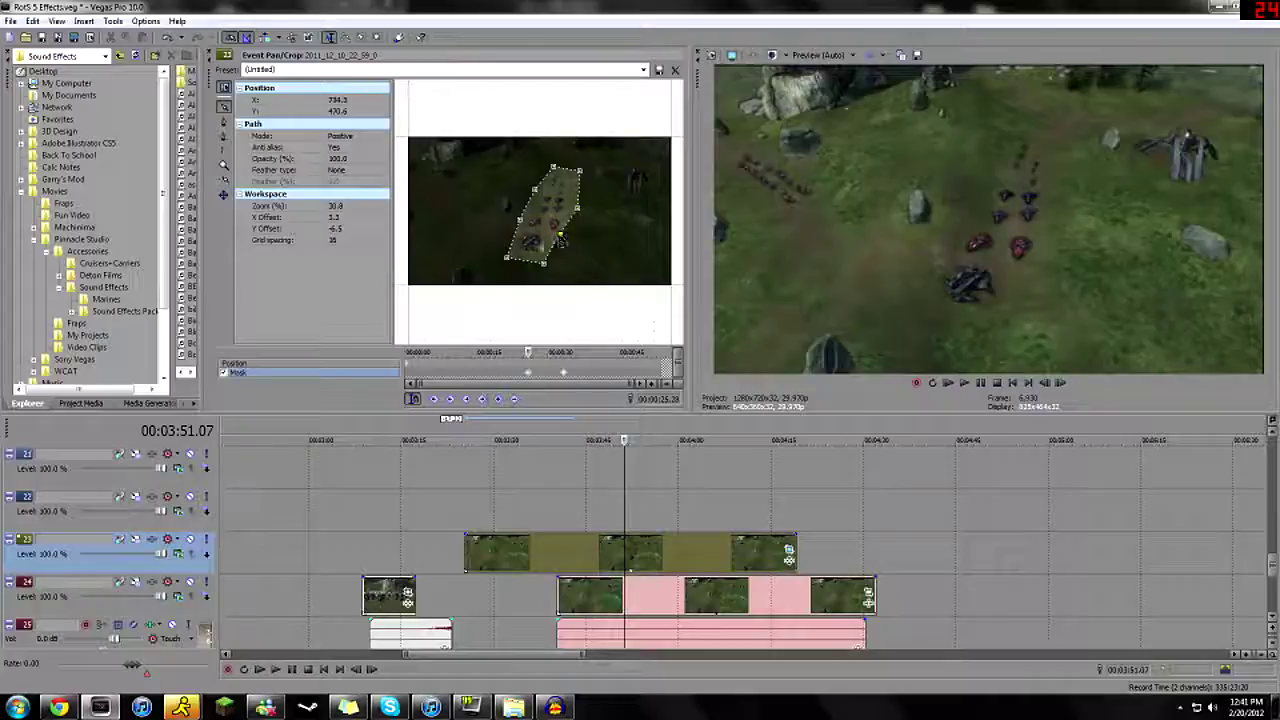
- At mask time 00:00:21.26, stretch the mask's lower anchors across the clearing to enclose the lead vehicle and its followers
drag(528, 352, 509, 352)
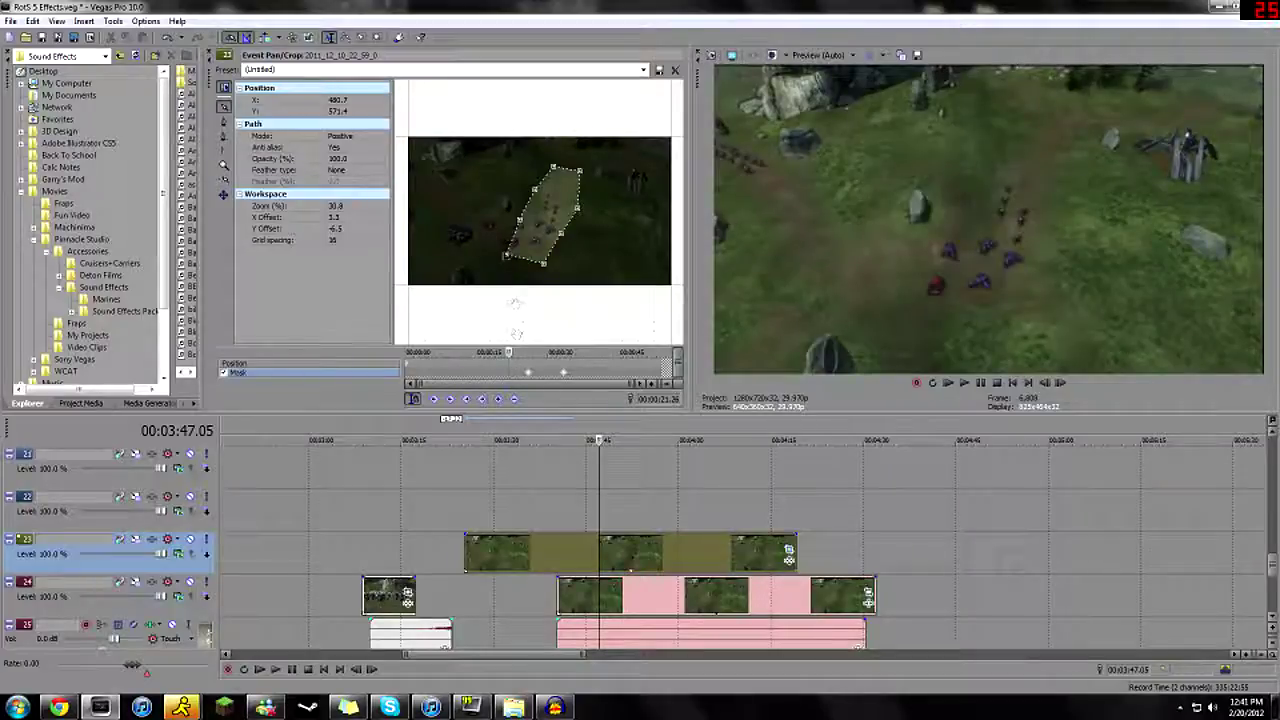
drag(474, 244, 440, 228)
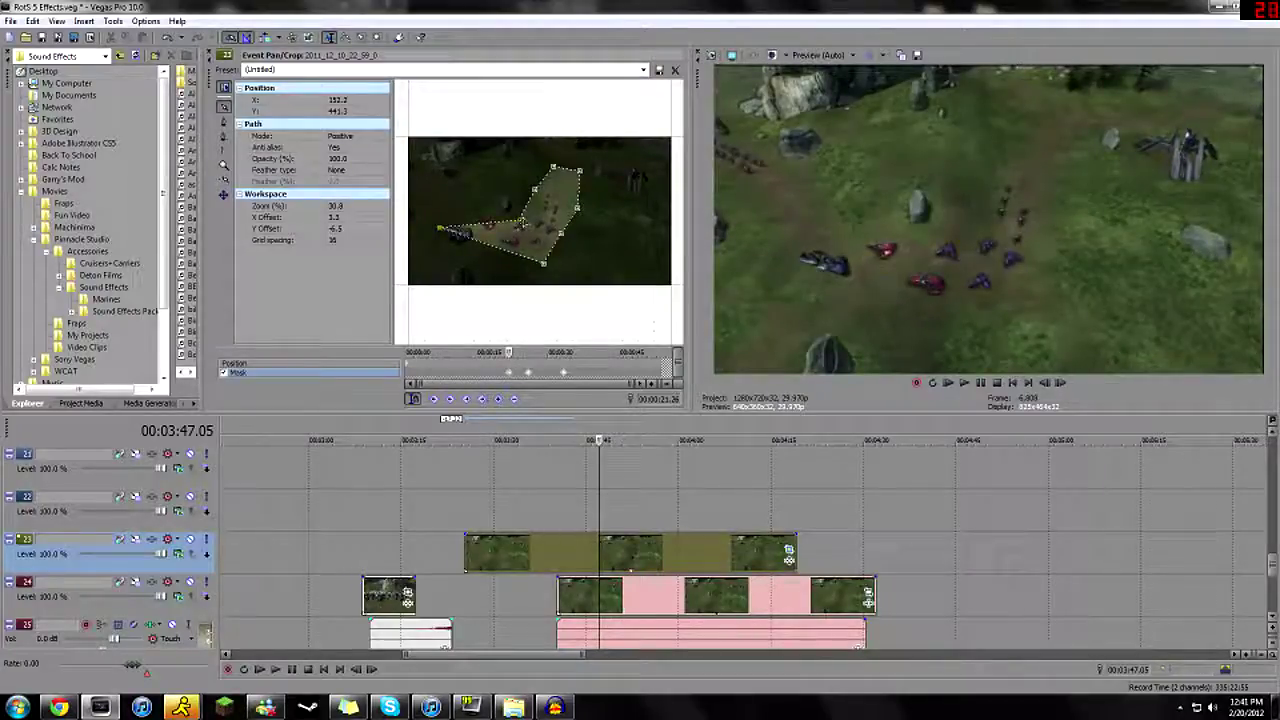
drag(541, 262, 444, 254)
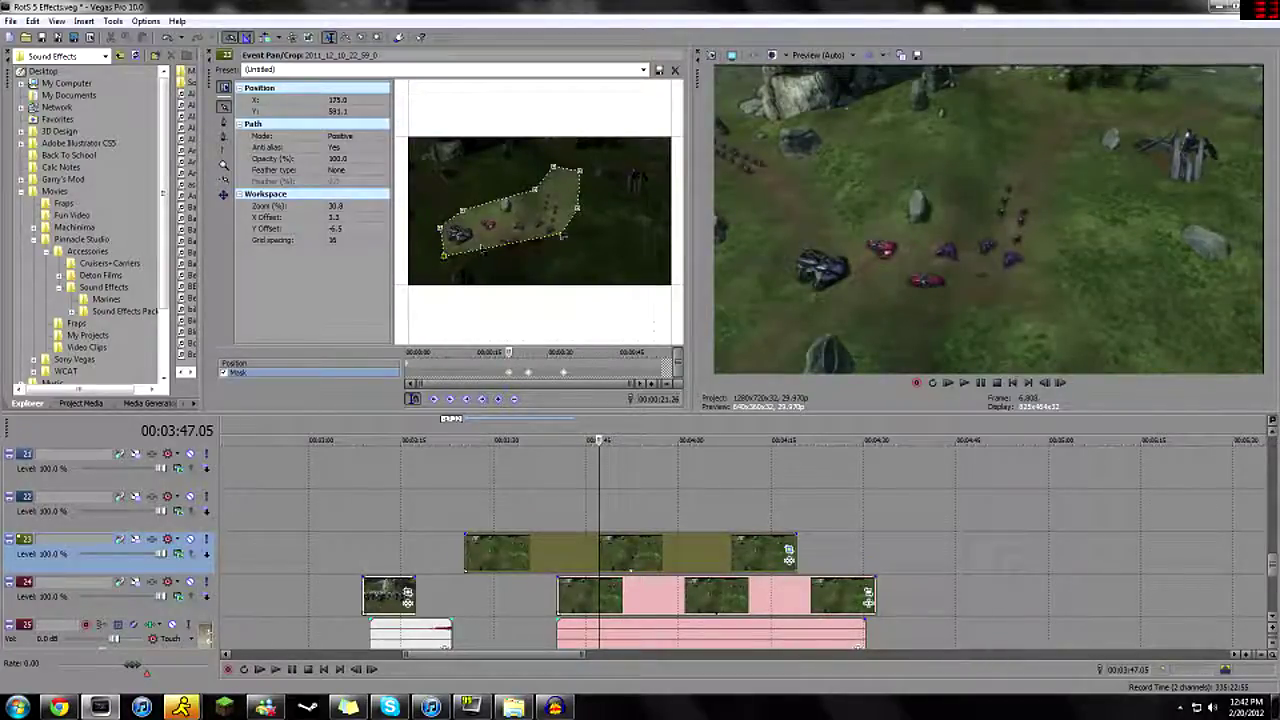
drag(562, 235, 542, 261)
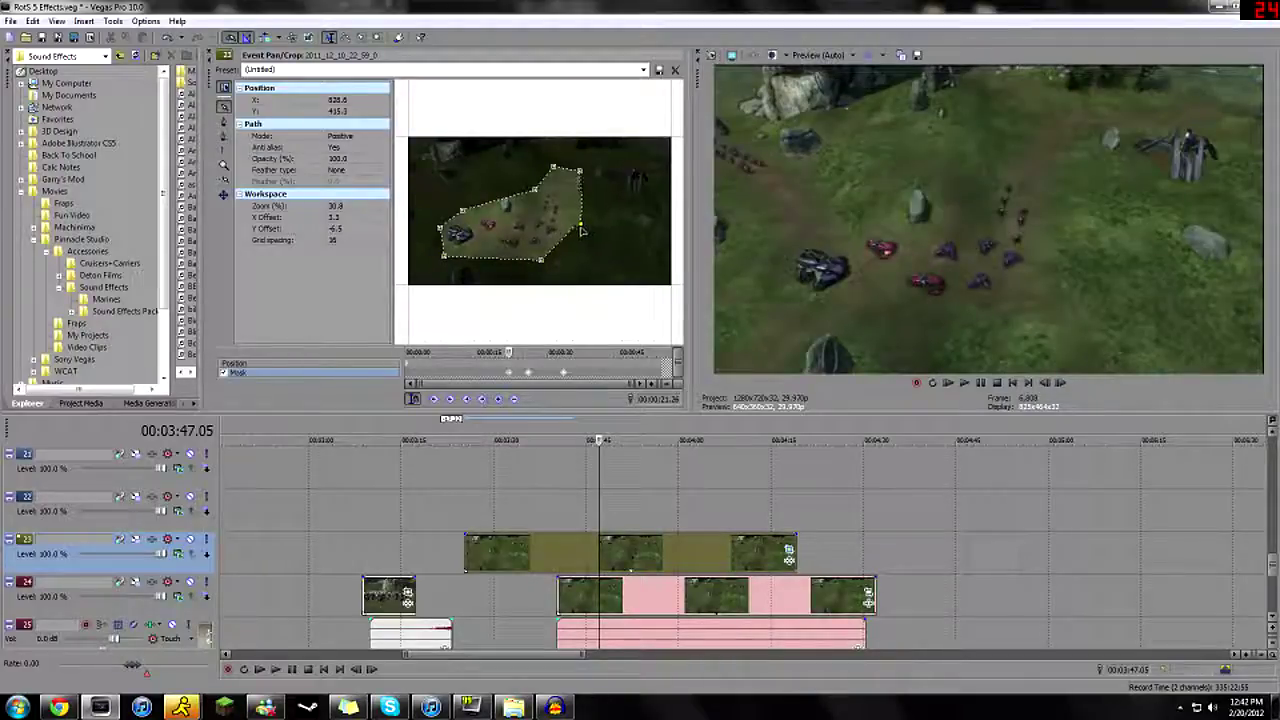
- At mask time 00:00:17.11, extend the mask around the leading vehicles and pull its far-side anchors in toward the rear troops
drag(508, 351, 525, 351)
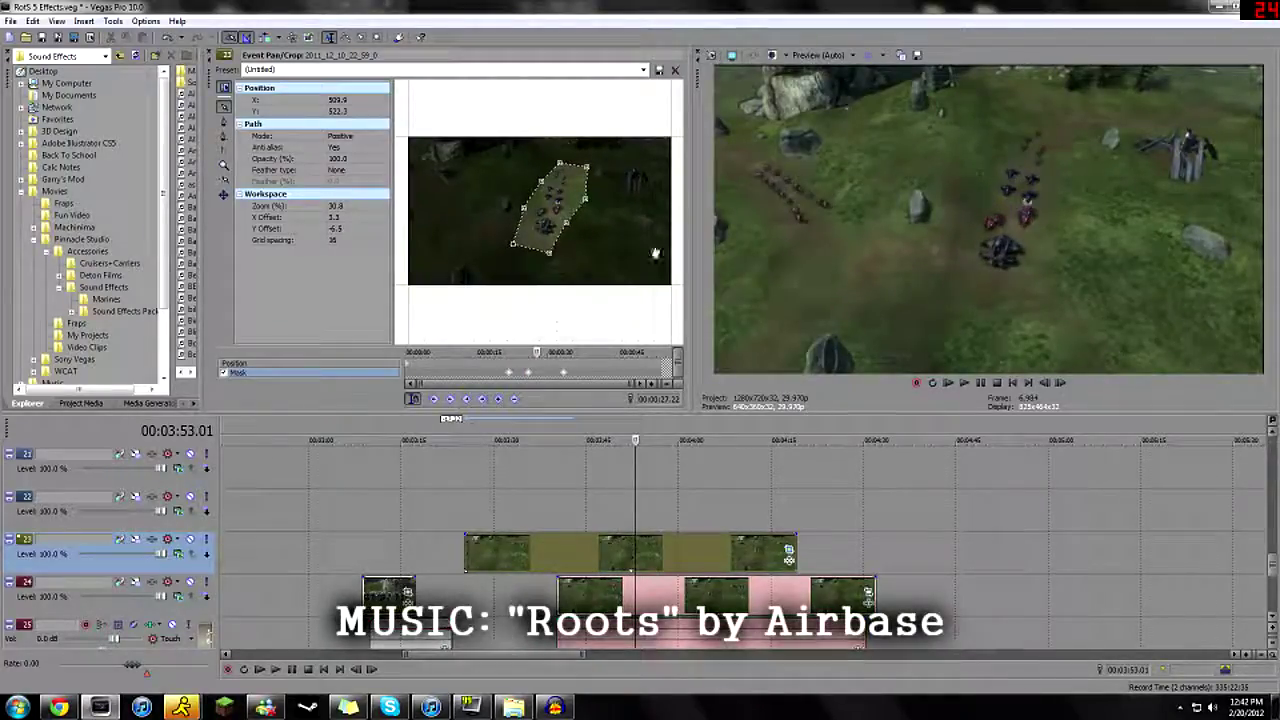
key(space)
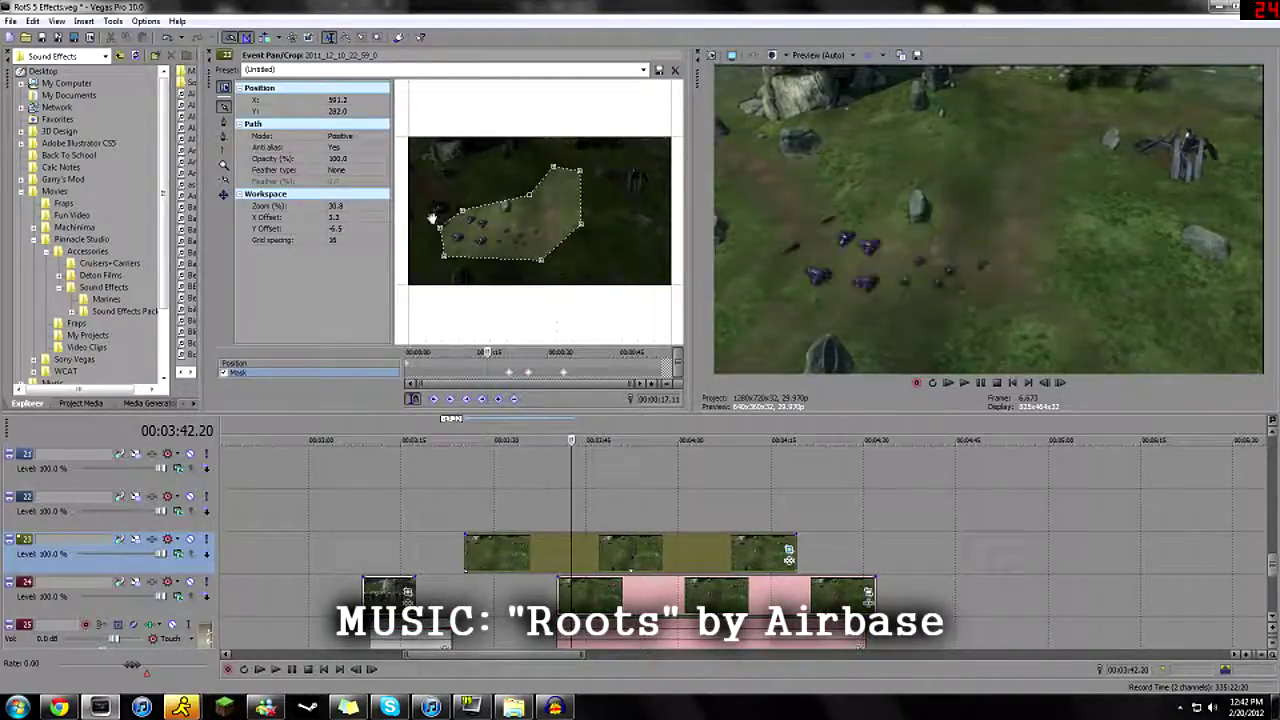
drag(436, 219, 439, 193)
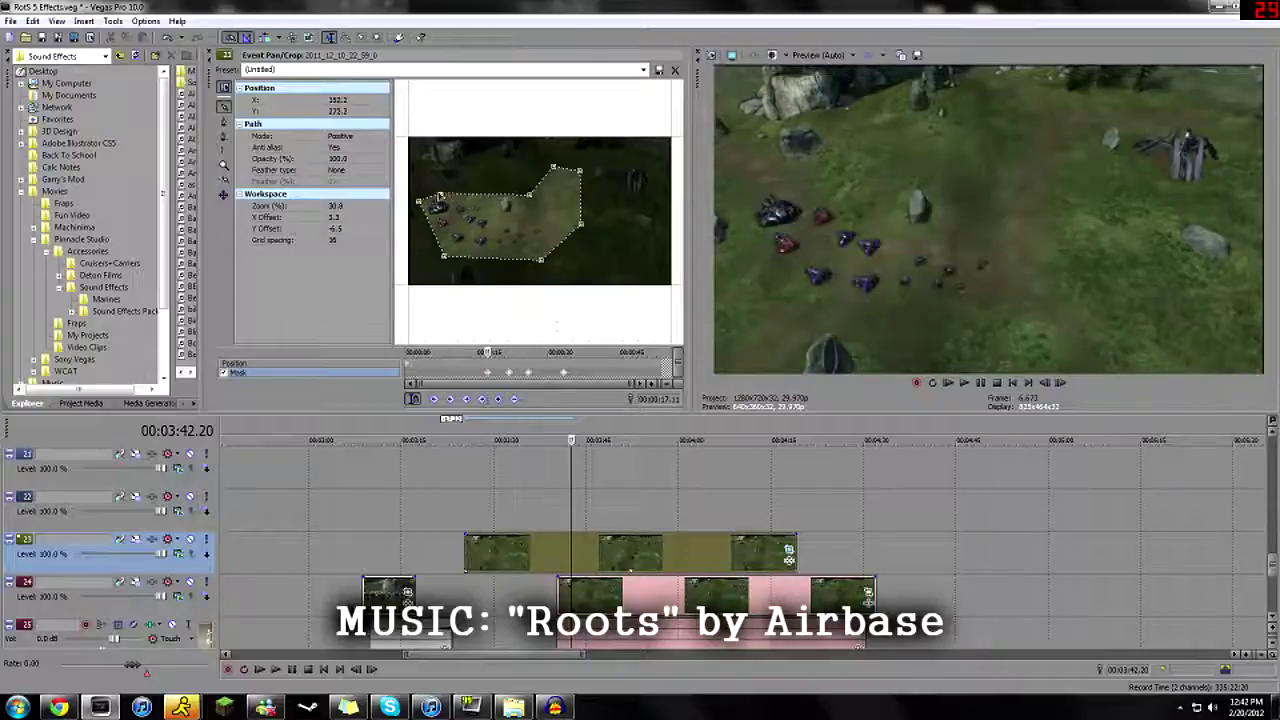
drag(443, 257, 414, 225)
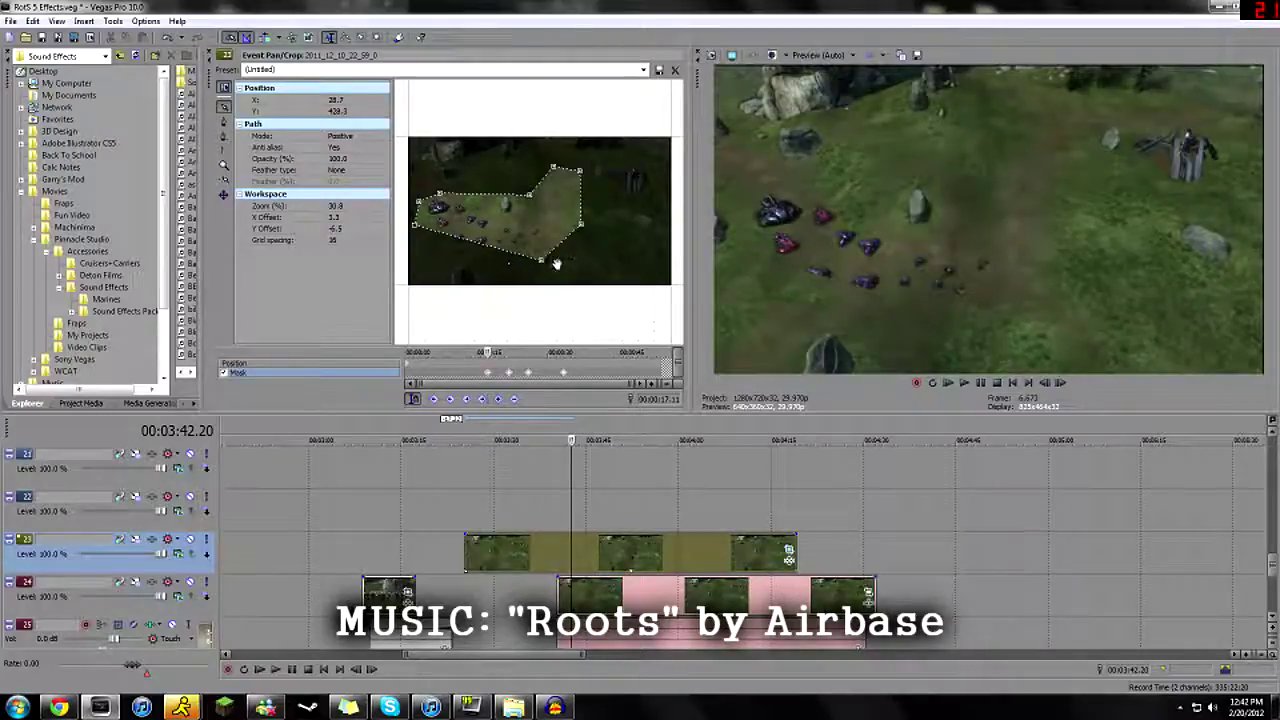
drag(539, 262, 559, 254)
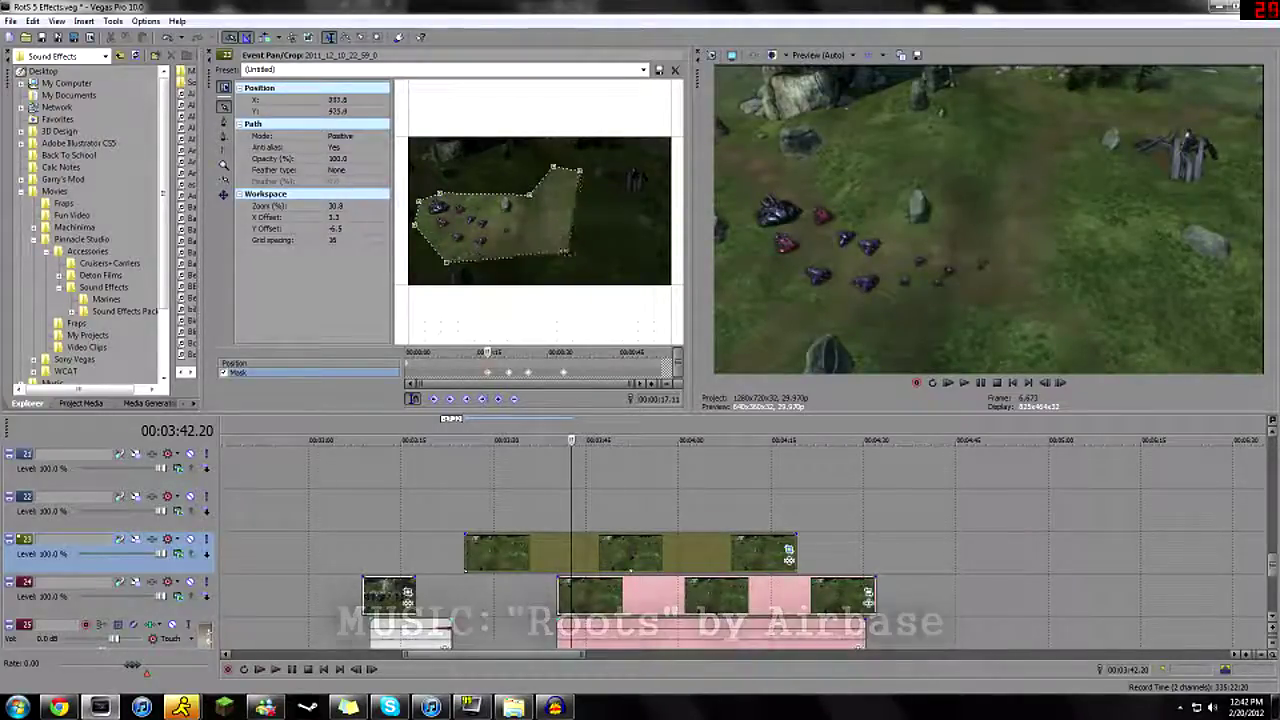
drag(572, 201, 562, 229)
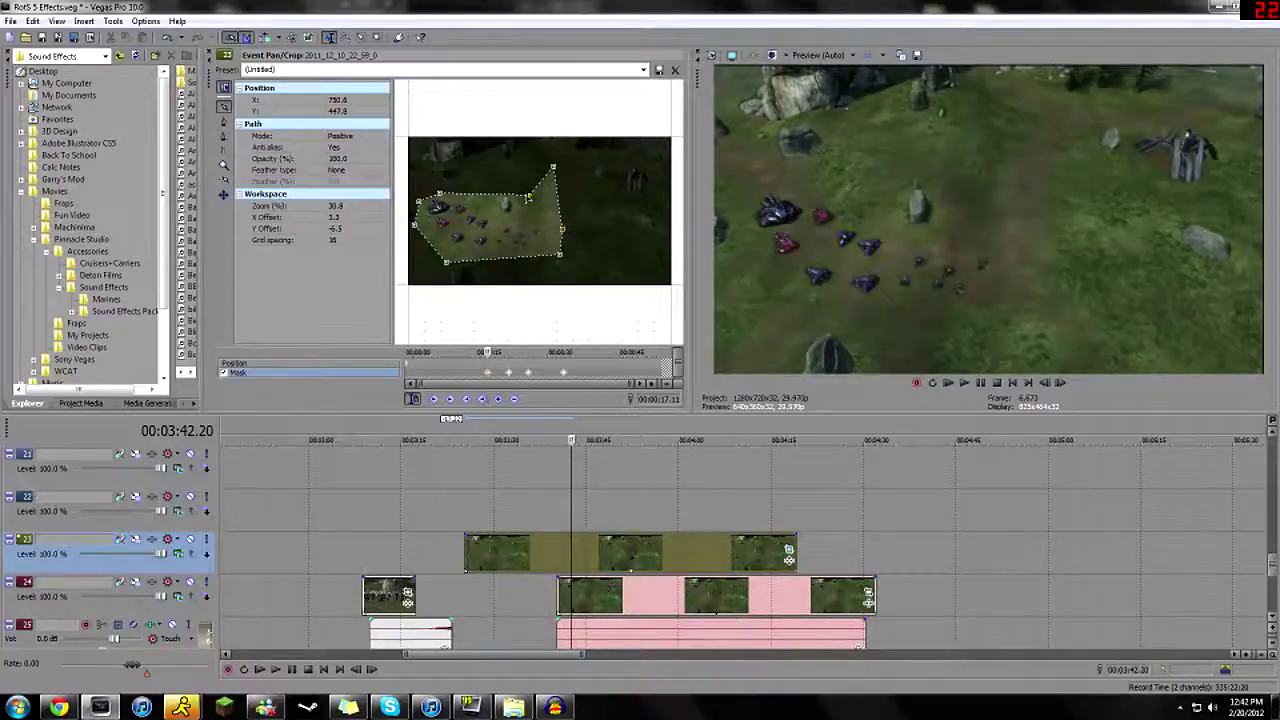
click(604, 367)
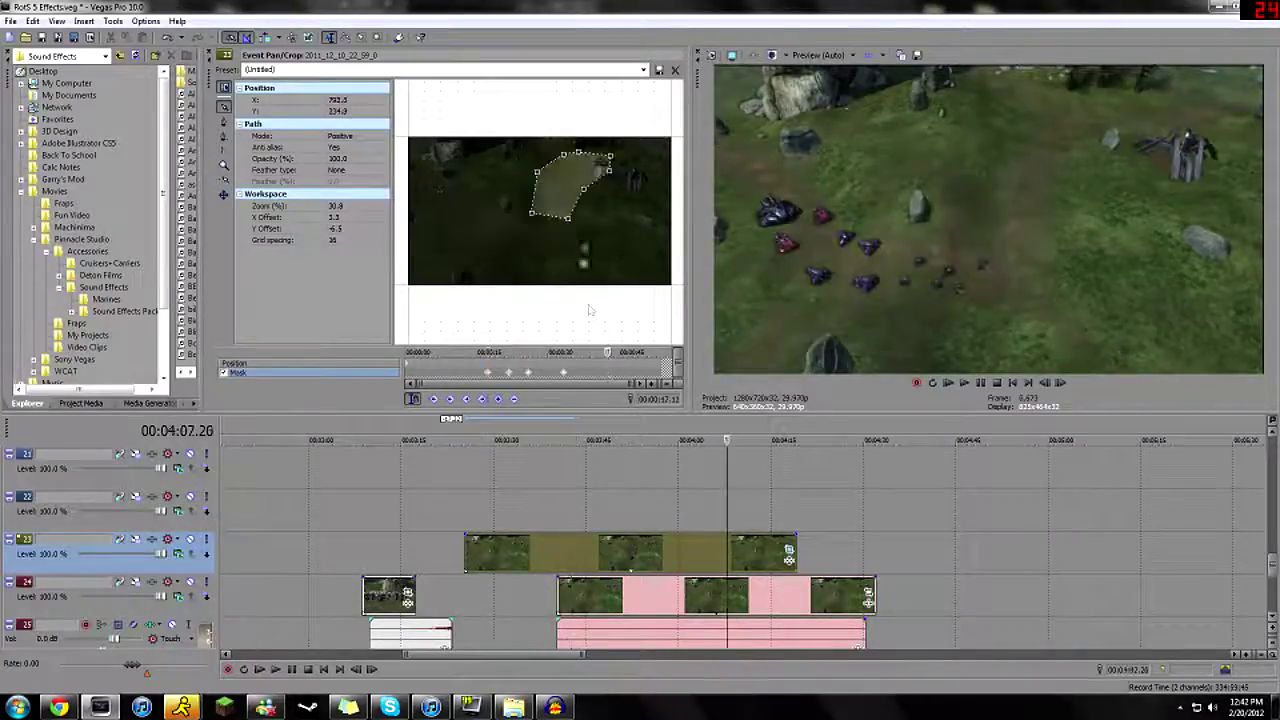
- At timeline time 00:04:07.26, move the track 23 mask past the upper-right edge of the frame, and check the animated mask at an earlier time
drag(607, 160, 697, 147)
click(655, 160)
click(716, 490)
drag(716, 490, 671, 490)
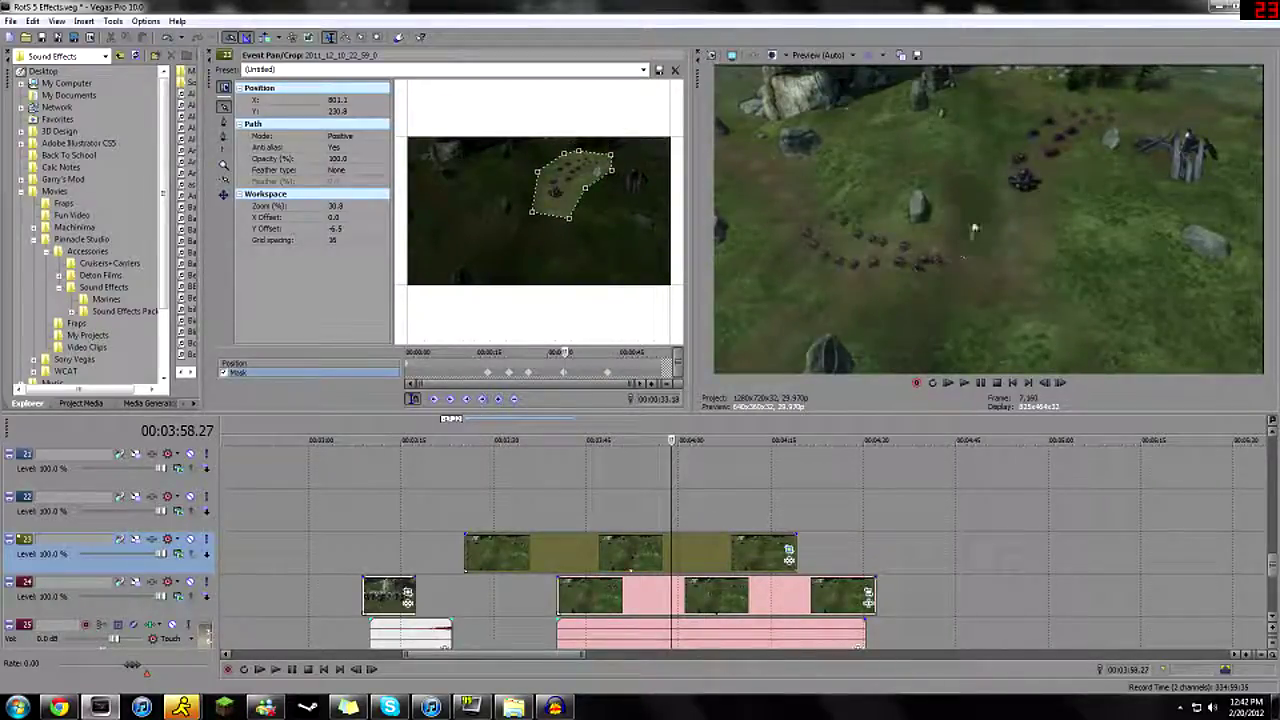
- Slide the track 23 clip later, then paste a copy of the track 24 battlefield clip and offset it later on track 22
drag(702, 560, 662, 550)
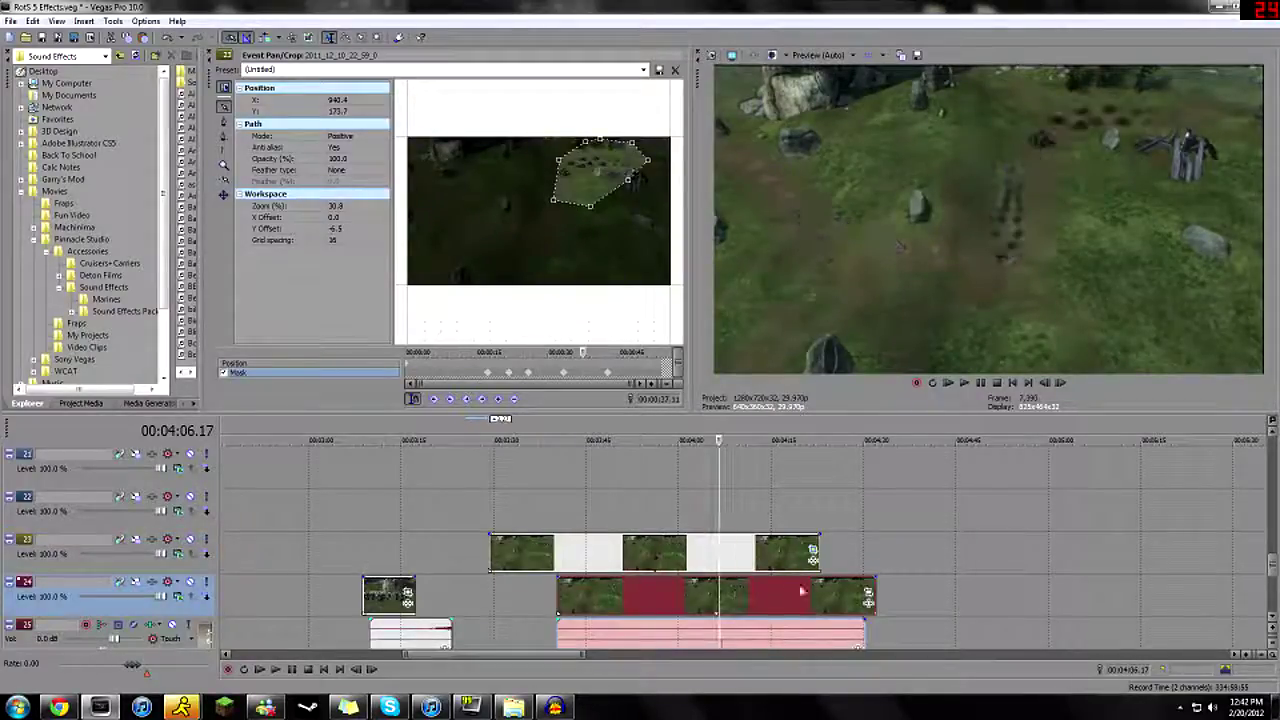
click(917, 594)
key(ctrl+v)
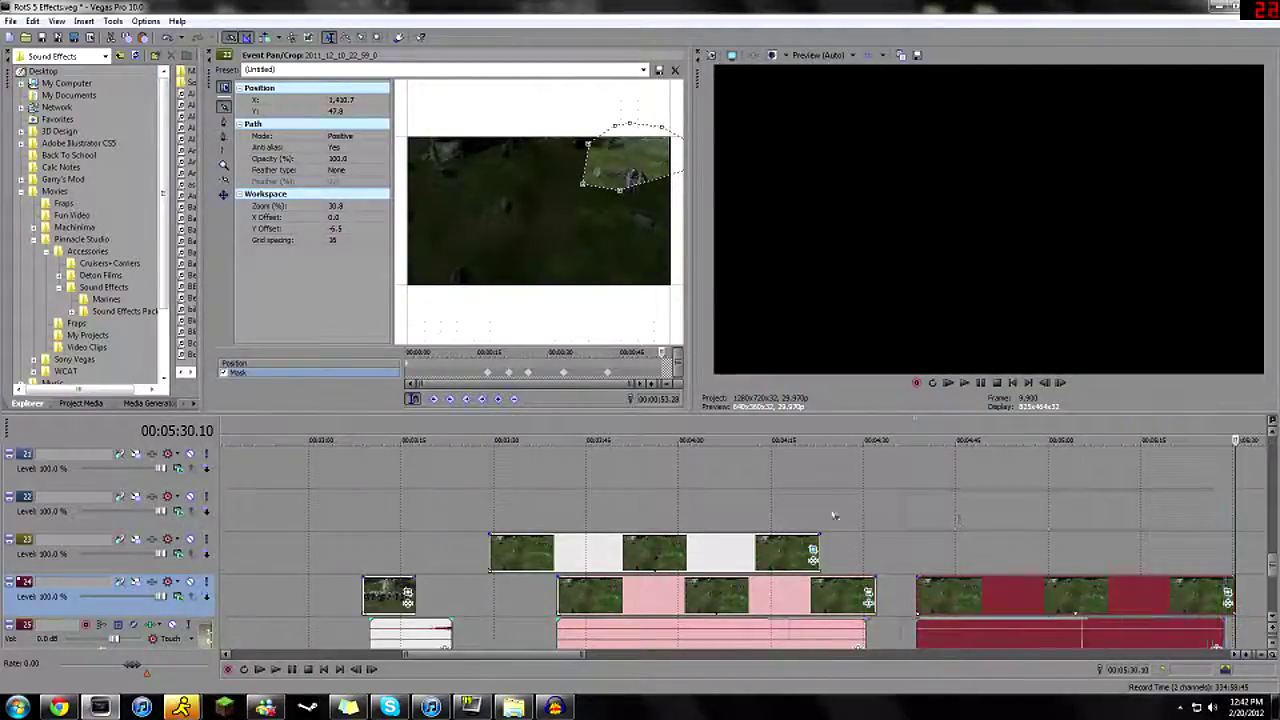
drag(639, 515, 620, 518)
click(671, 520)
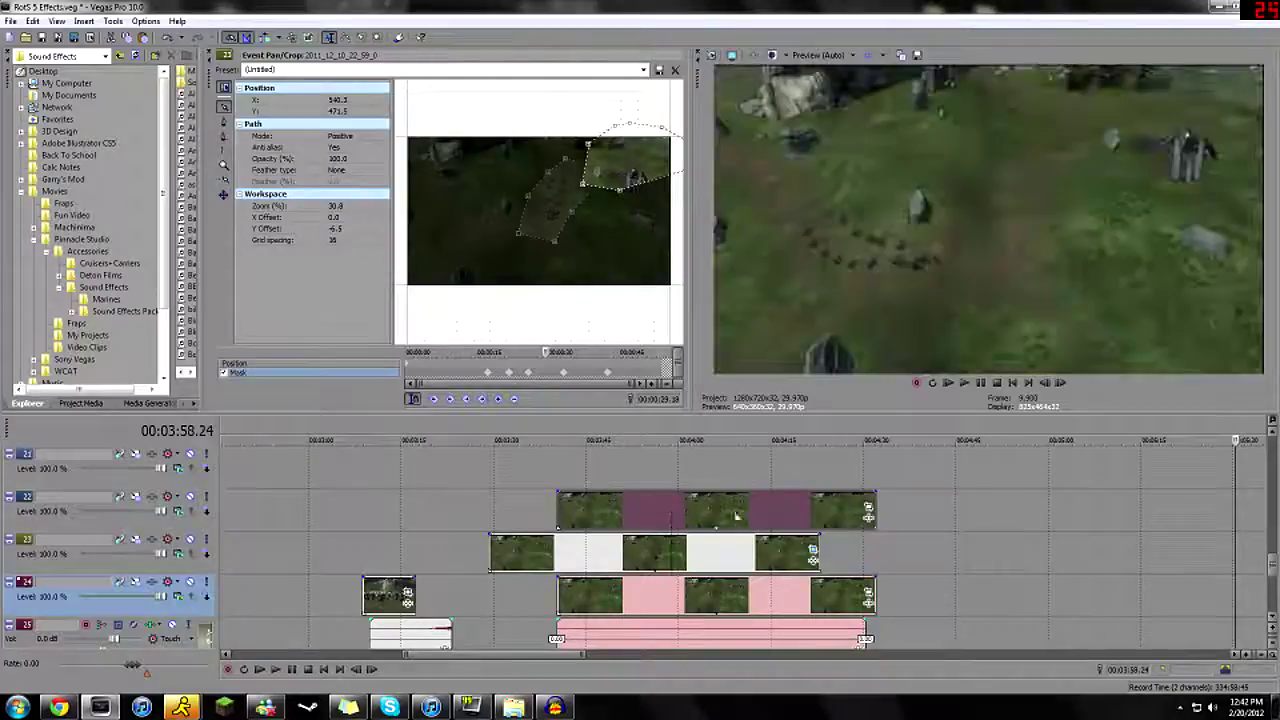
drag(712, 520, 791, 523)
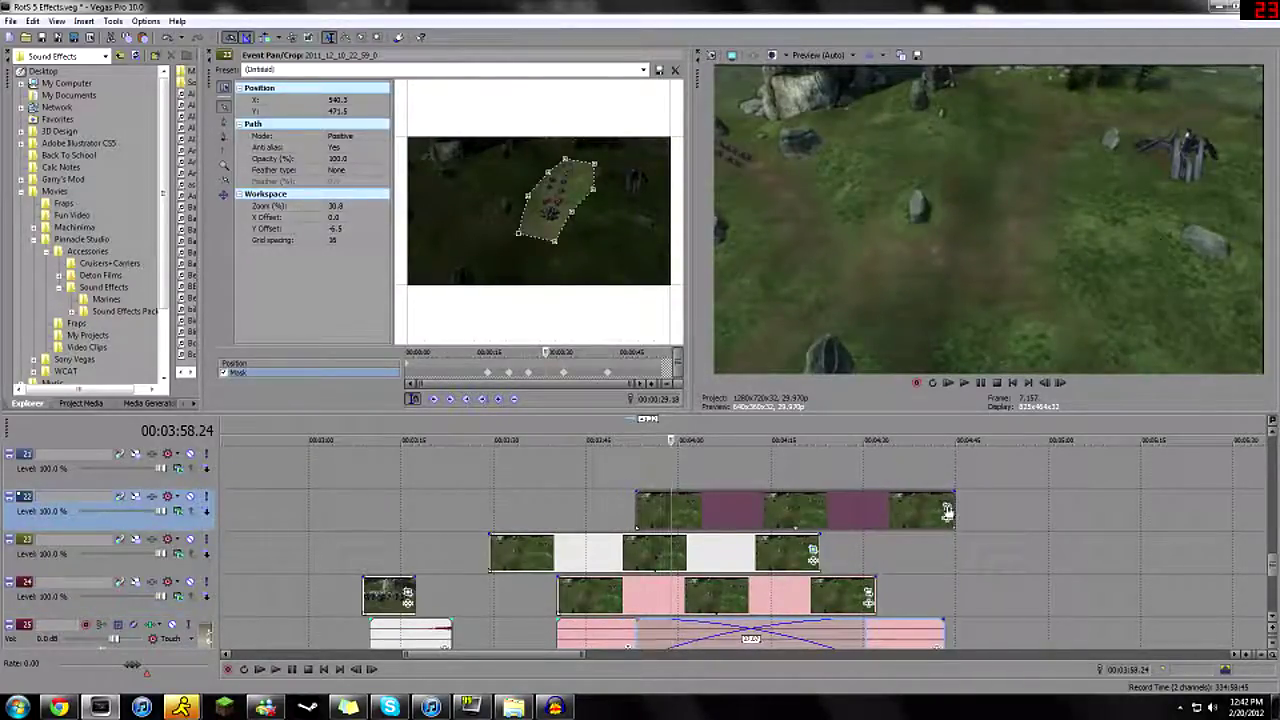
- On the track 22 clip, draw a closed mask around the vehicle column in the clearing at mask time 00:00:26.19
click(946, 509)
click(443, 374)
click(537, 381)
click(532, 192)
click(532, 216)
click(535, 236)
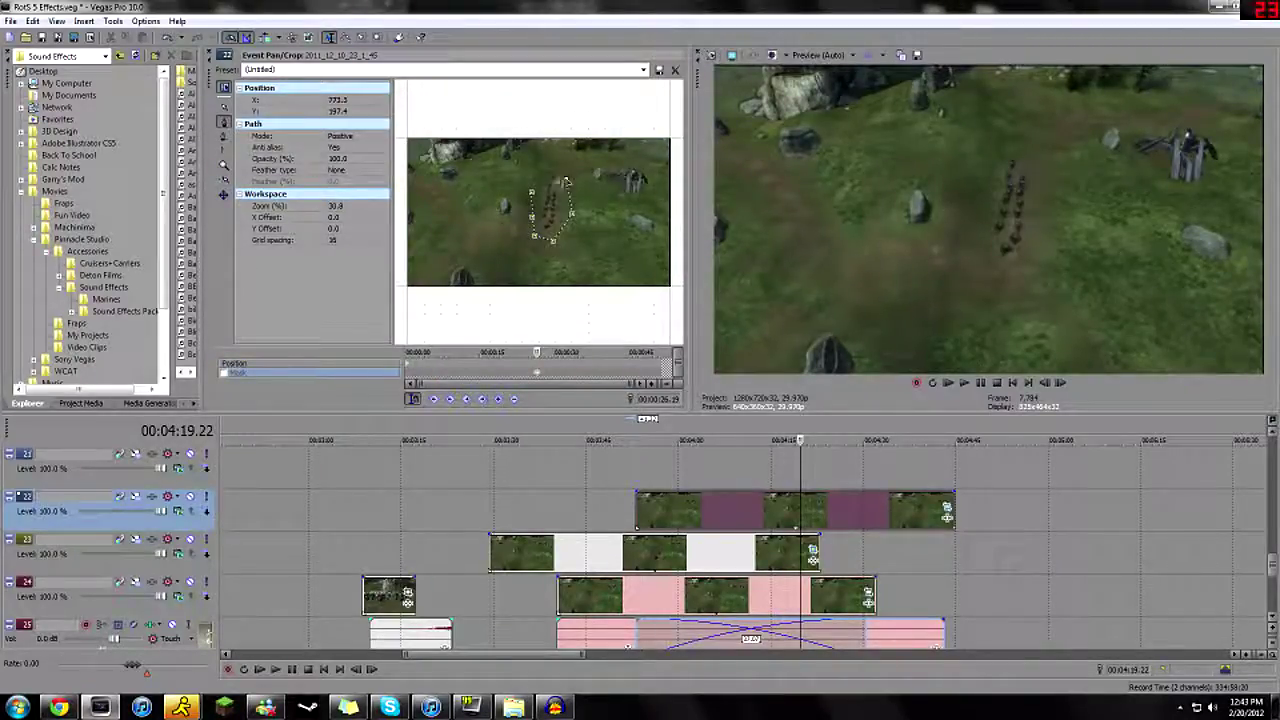
click(541, 176)
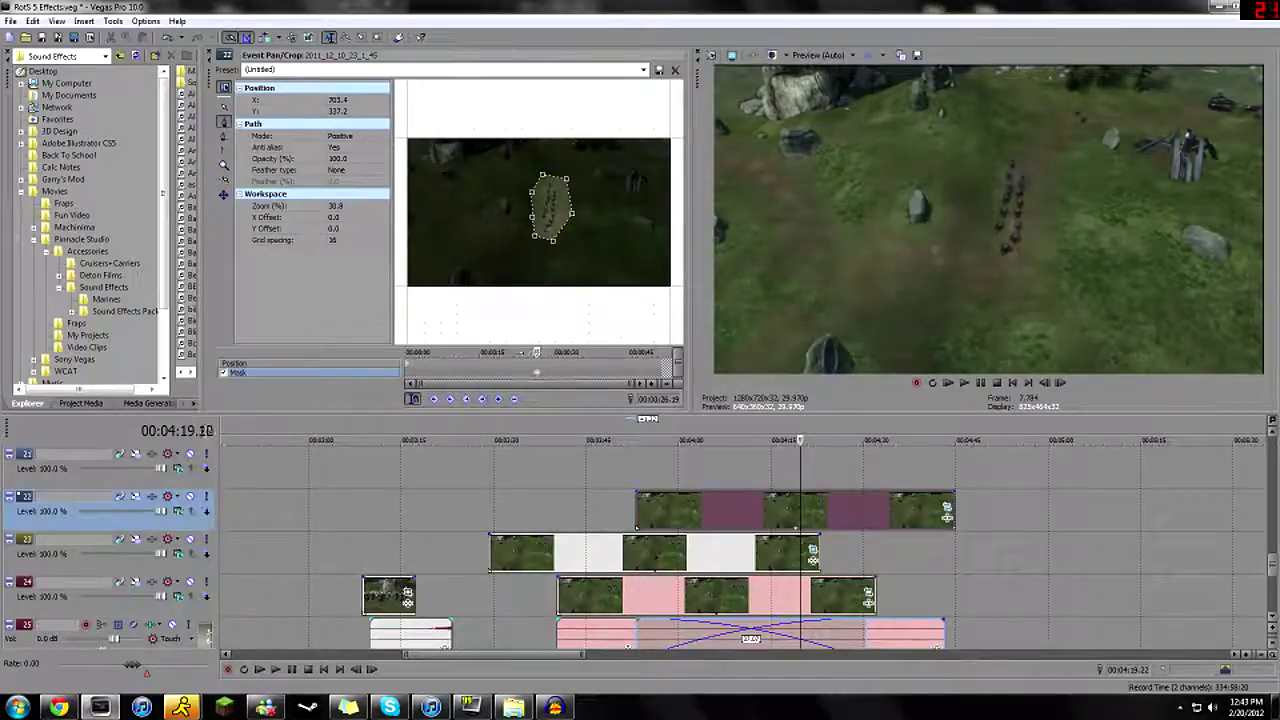
- At mask time 00:00:21.03, reshape the track 22 mask so it encloses the vehicles spread across the clearing
drag(517, 352, 509, 352)
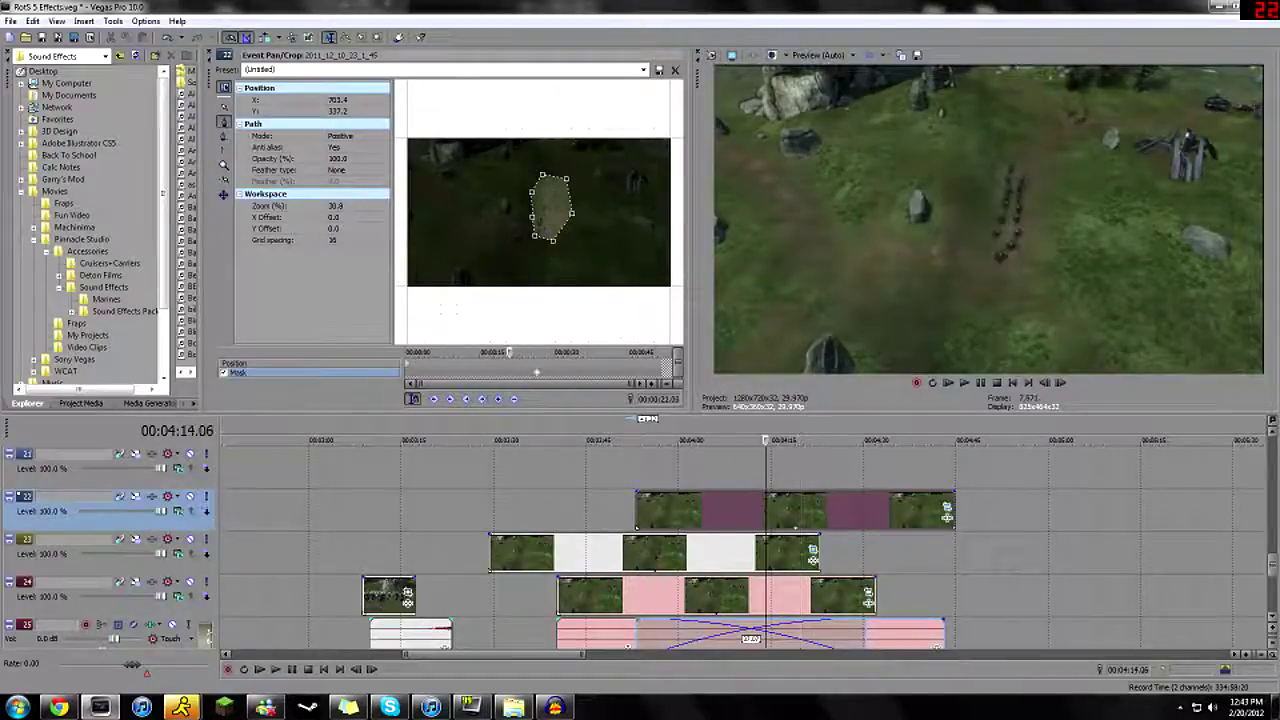
mouse_move(531, 234)
mouse_down()
mouse_move(465, 248)
mouse_move(509, 217)
mouse_move(529, 248)
mouse_up()
click(496, 243)
drag(519, 199, 519, 200)
click(522, 215)
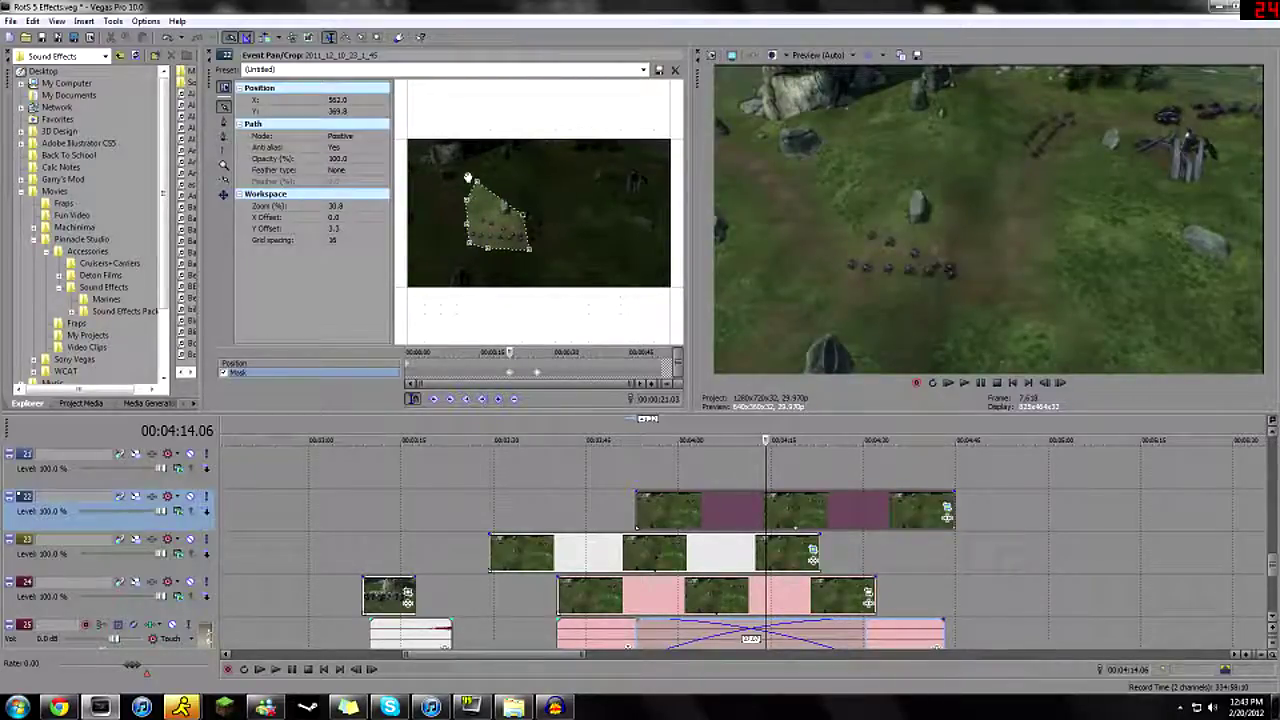
drag(470, 178, 539, 193)
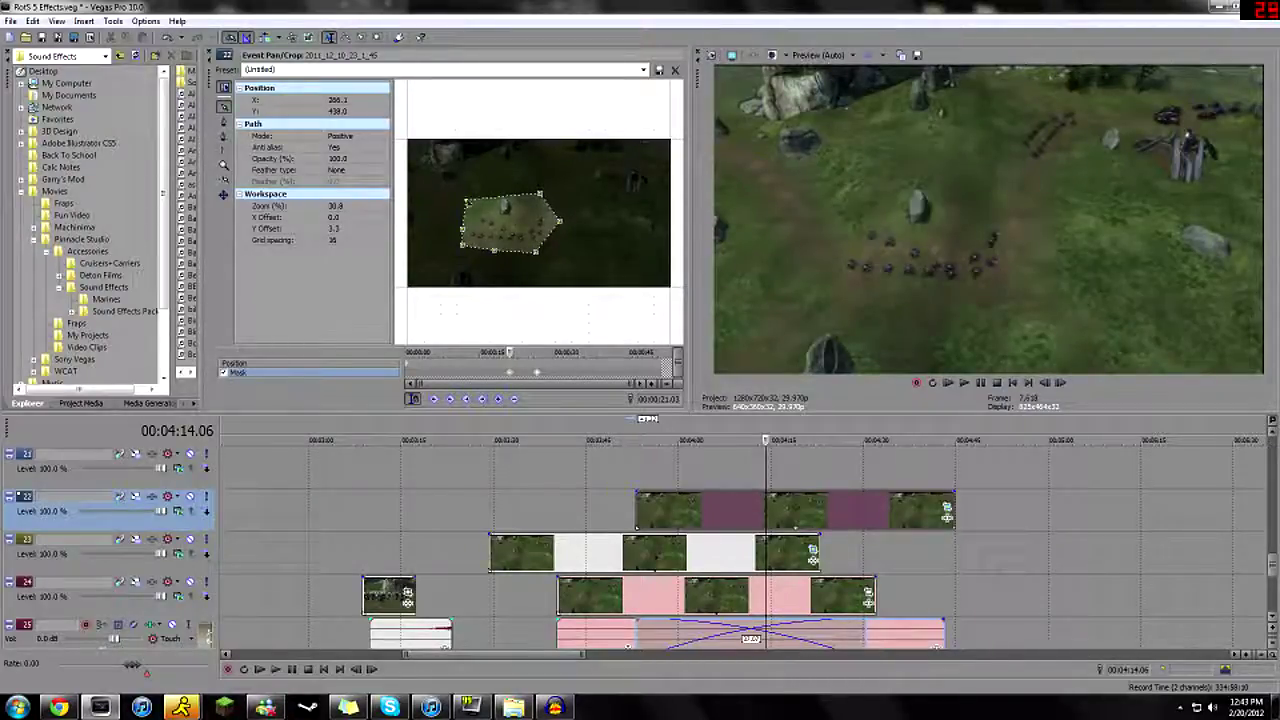
- At mask time 00:00:17.27, stretch the mask around the rear vehicles and tighten its leading side around the front of the column
click(510, 352)
click(494, 352)
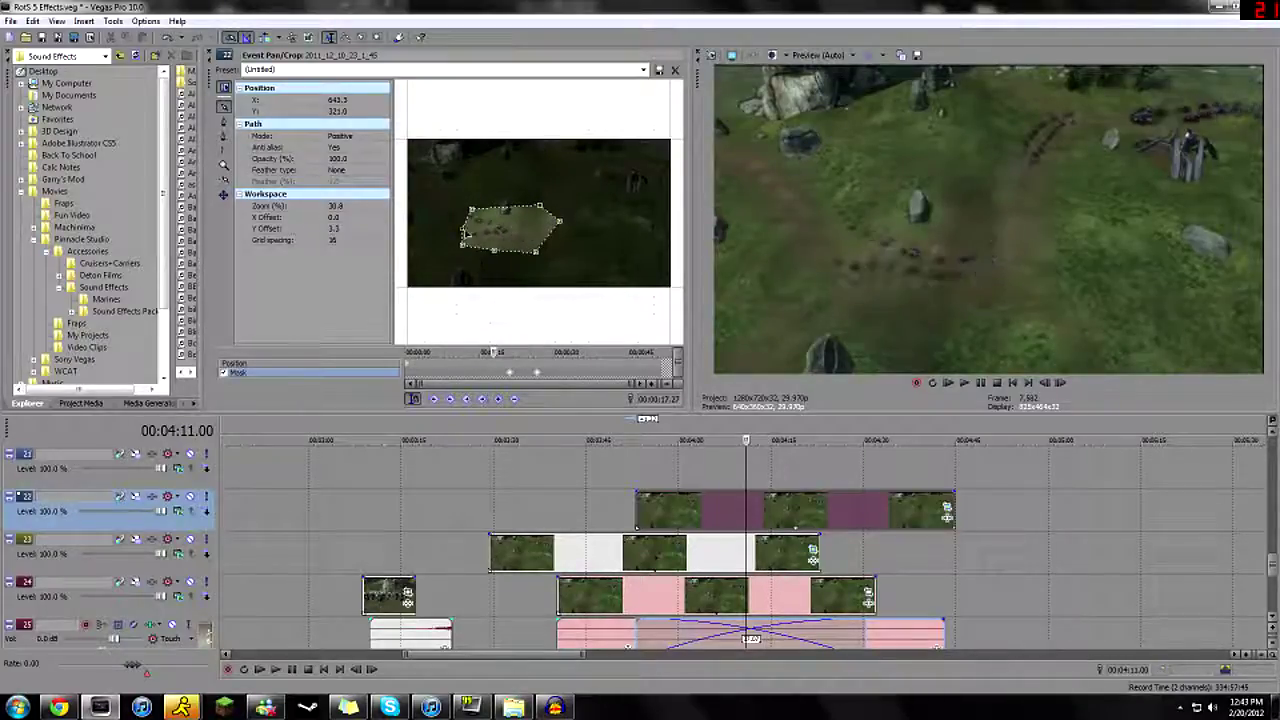
drag(462, 232, 455, 243)
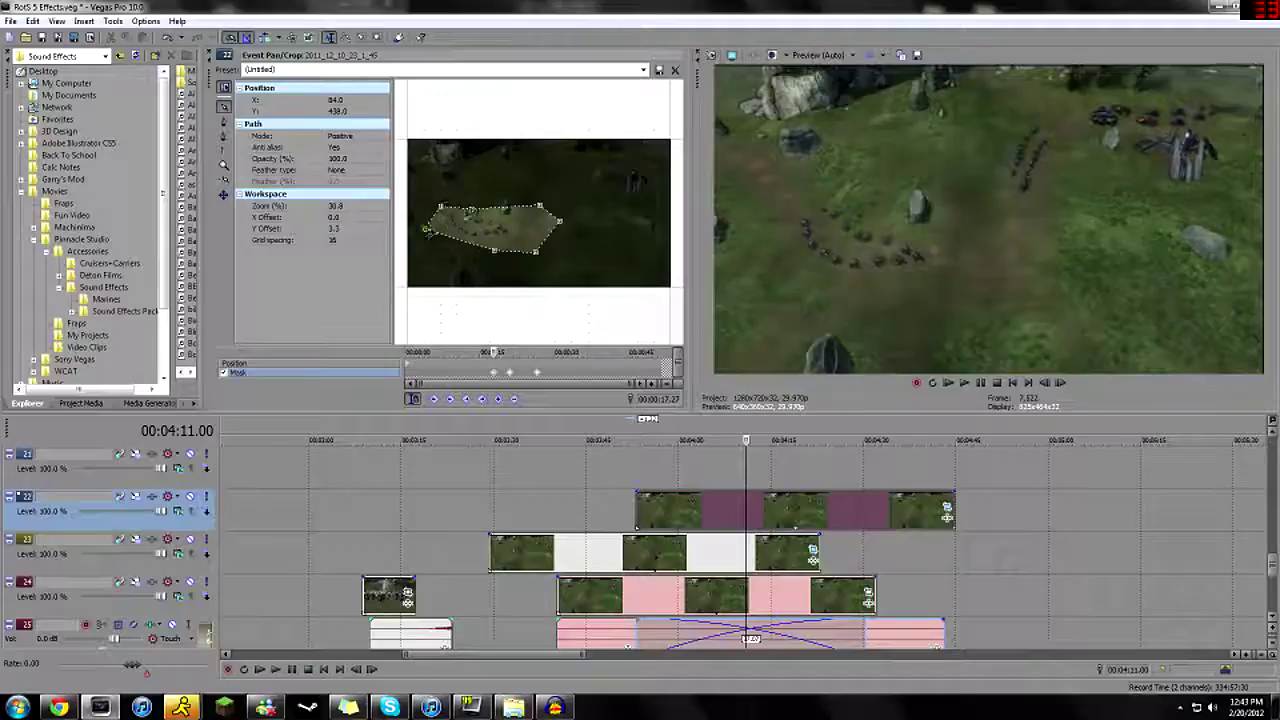
drag(497, 256, 488, 255)
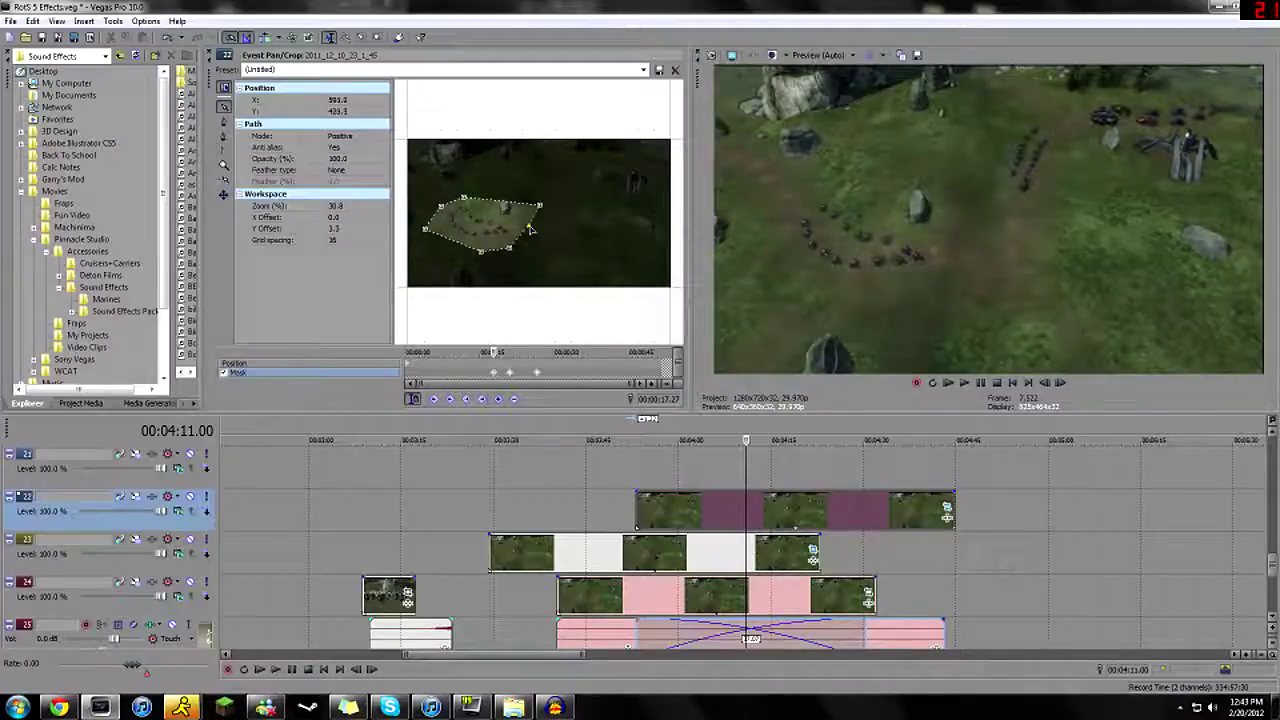
drag(518, 209, 506, 211)
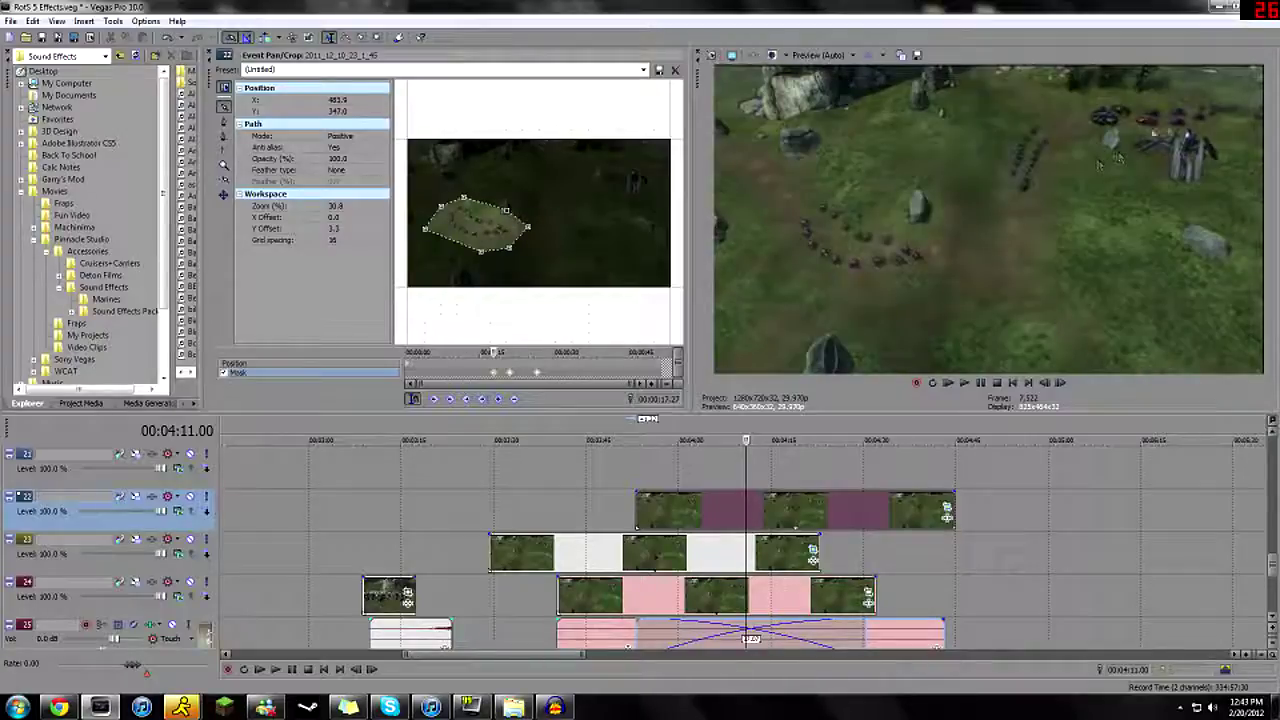
- At mask time 00:00:10.10, select all mask anchors and move the whole mask onto the column entering at the frame's left edge
click(697, 508)
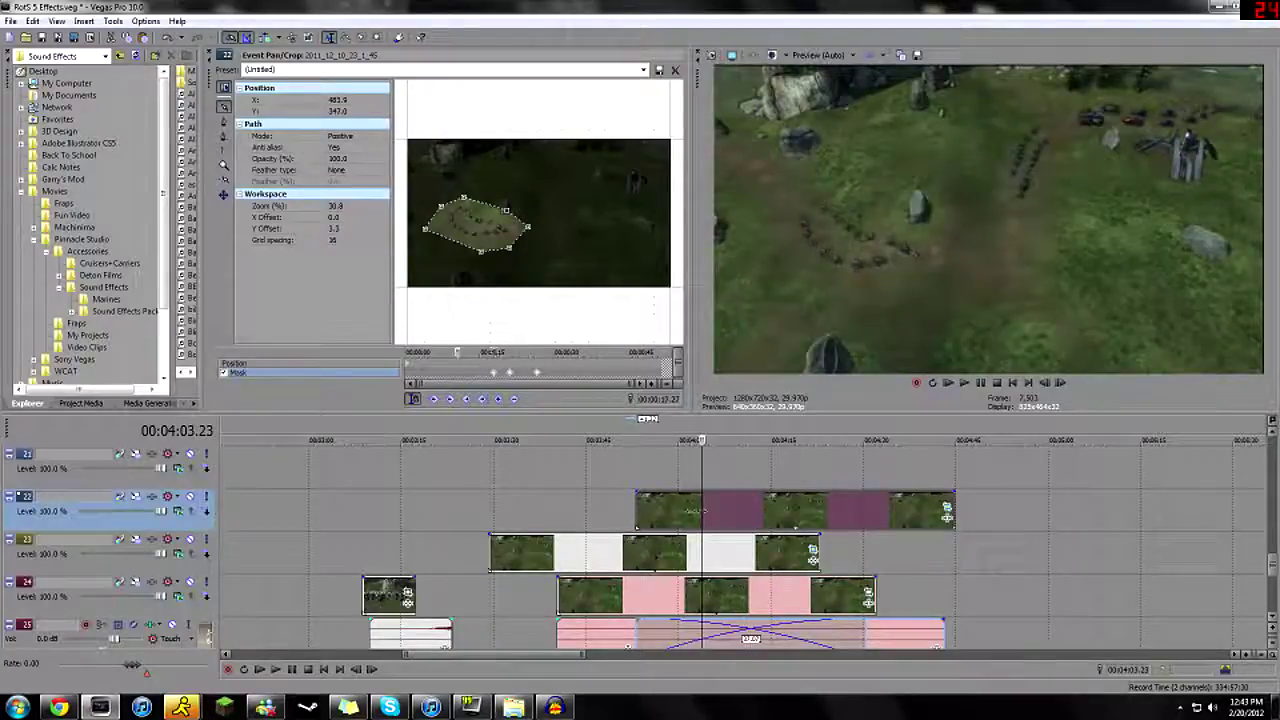
click(690, 510)
key(space)
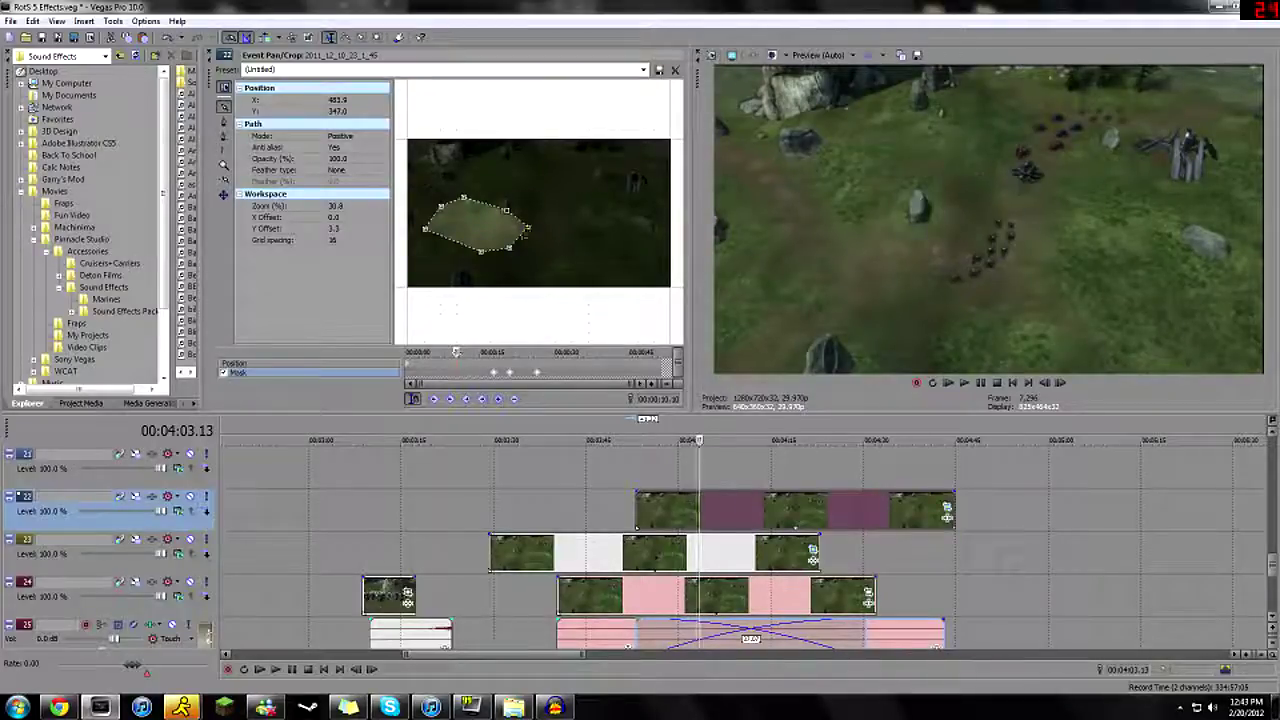
right_click(513, 249)
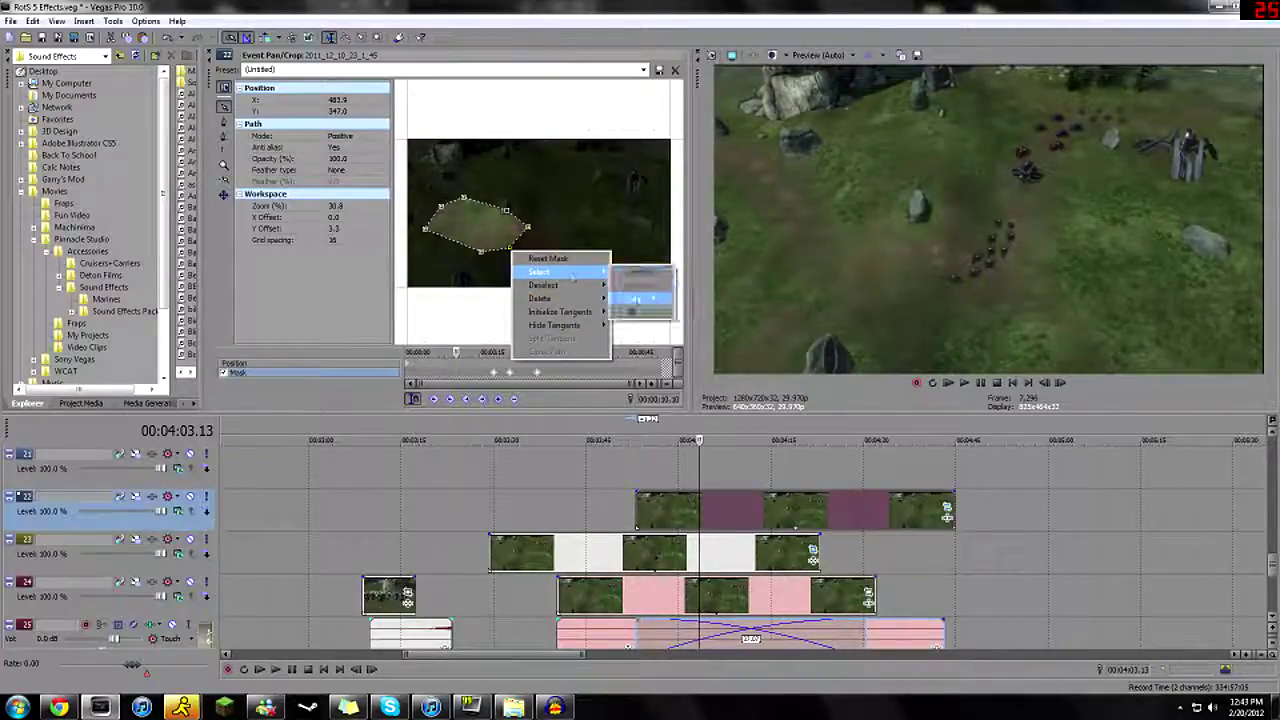
click(641, 293)
drag(478, 235, 440, 200)
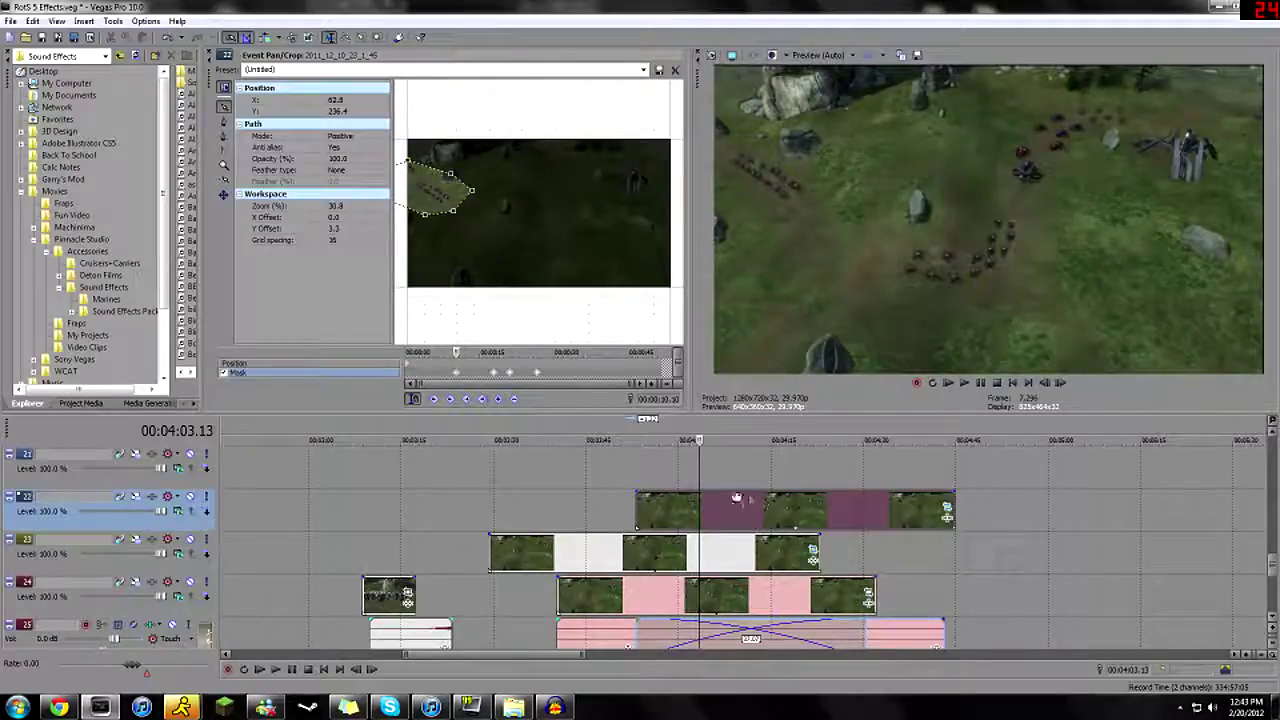
- Slide the masked track 22 clip earlier so it starts at about 00:03:48, and check the column spacing at 00:04:12.10
drag(789, 512, 725, 516)
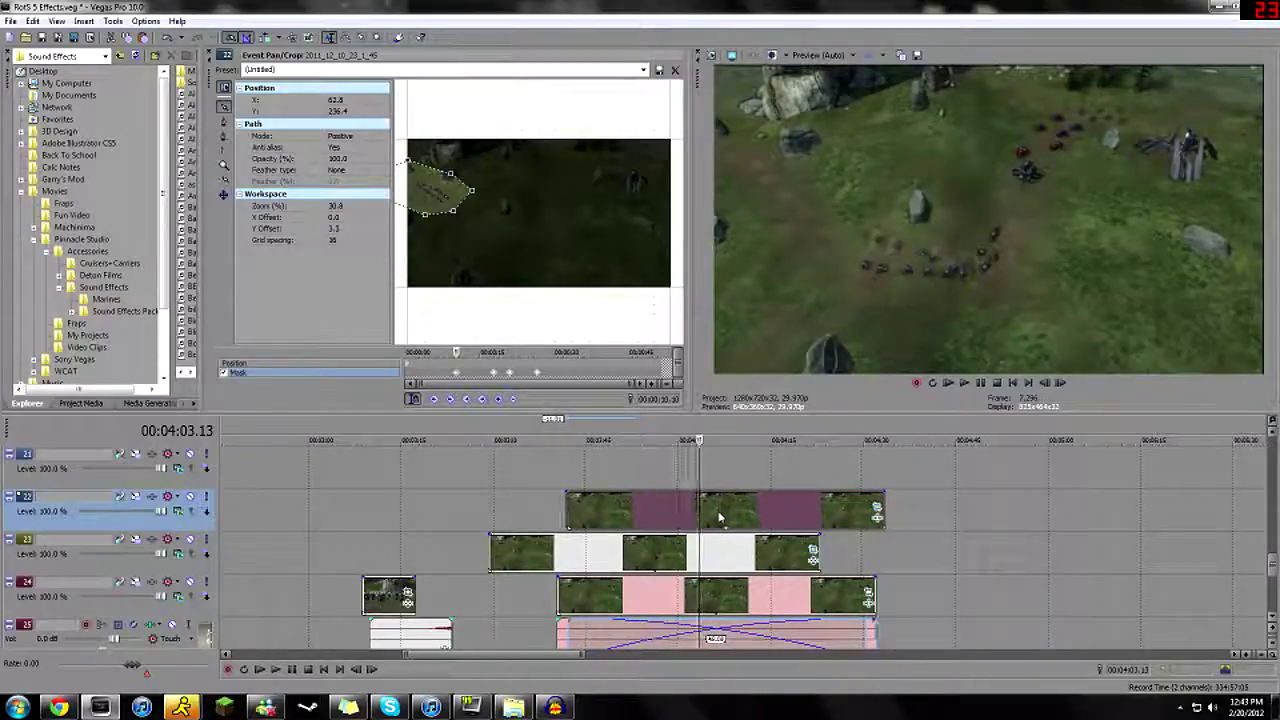
drag(726, 516, 762, 516)
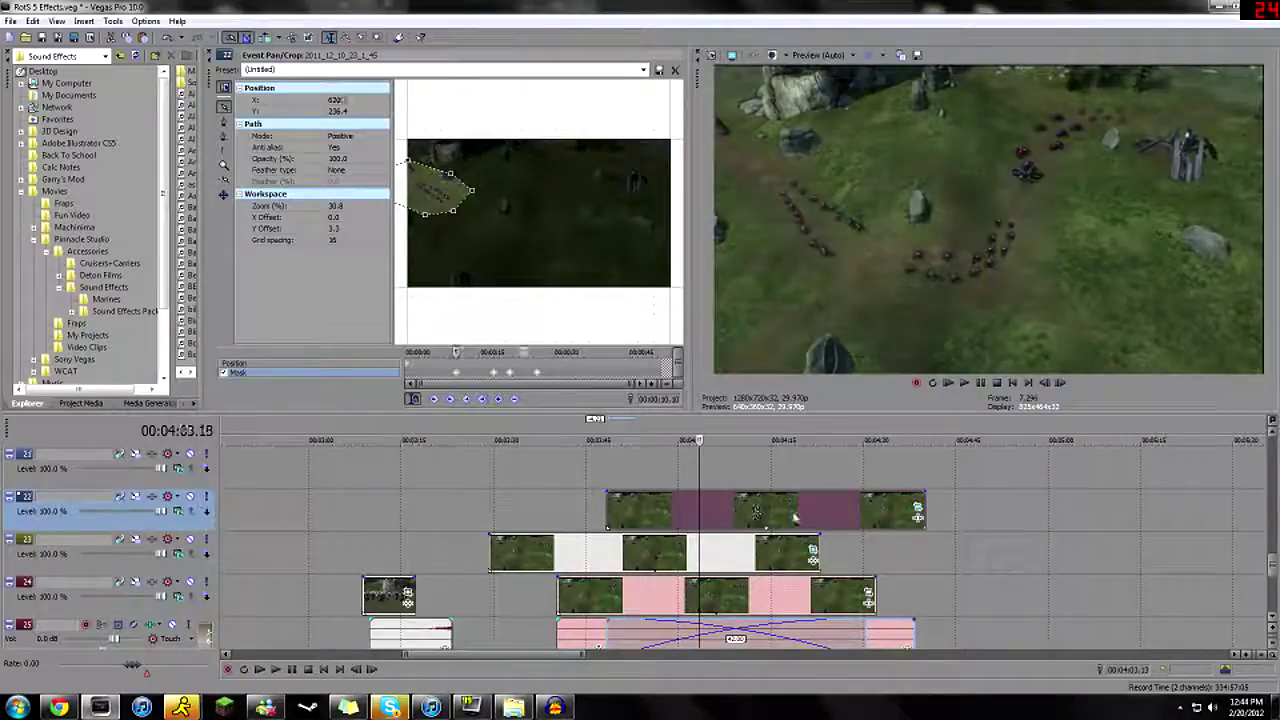
click(755, 513)
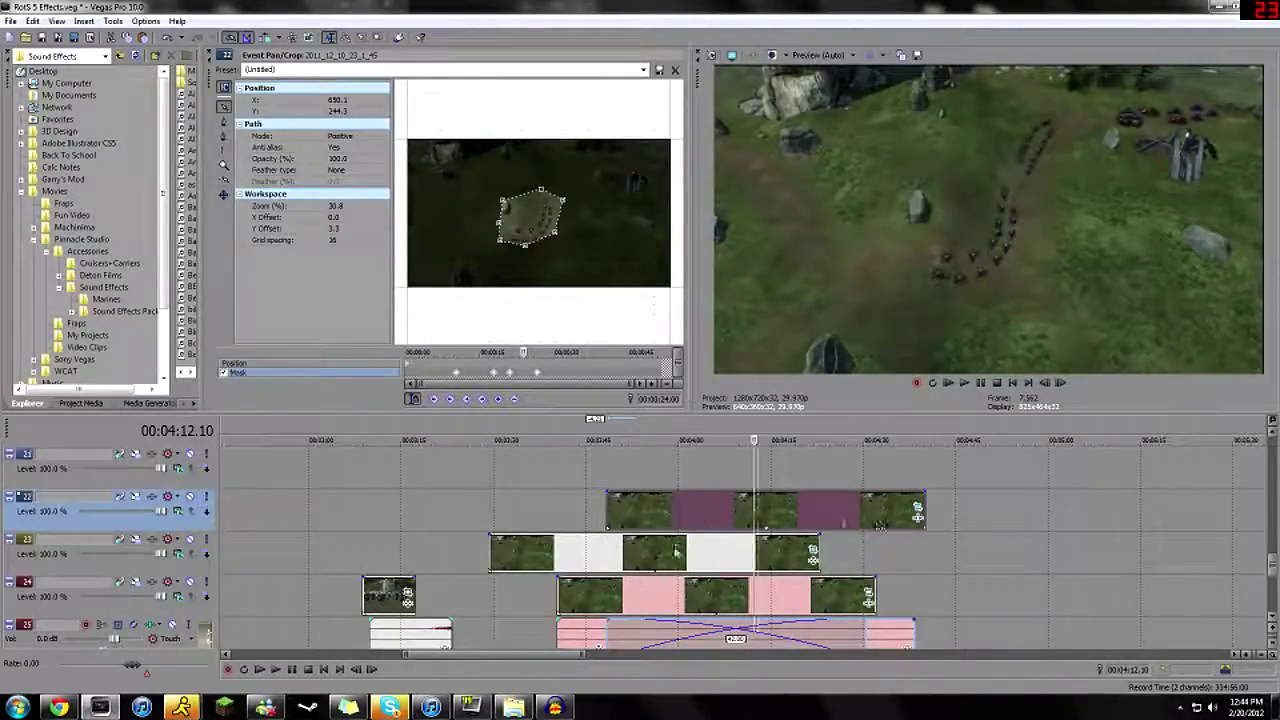
- Paste a copy of the masked track 23 clip and place it on track 21 above the other battlefield layers
click(612, 554)
click(962, 553)
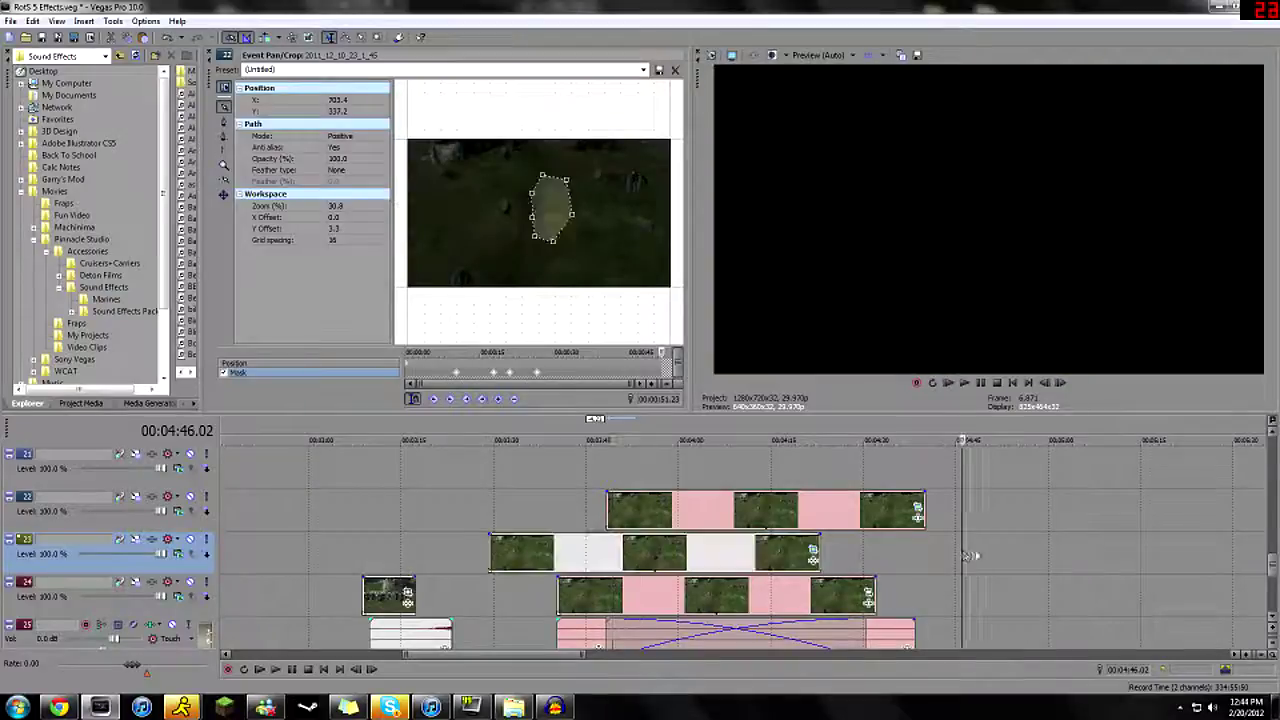
key(ctrl+v)
drag(909, 560, 887, 520)
drag(657, 460, 620, 460)
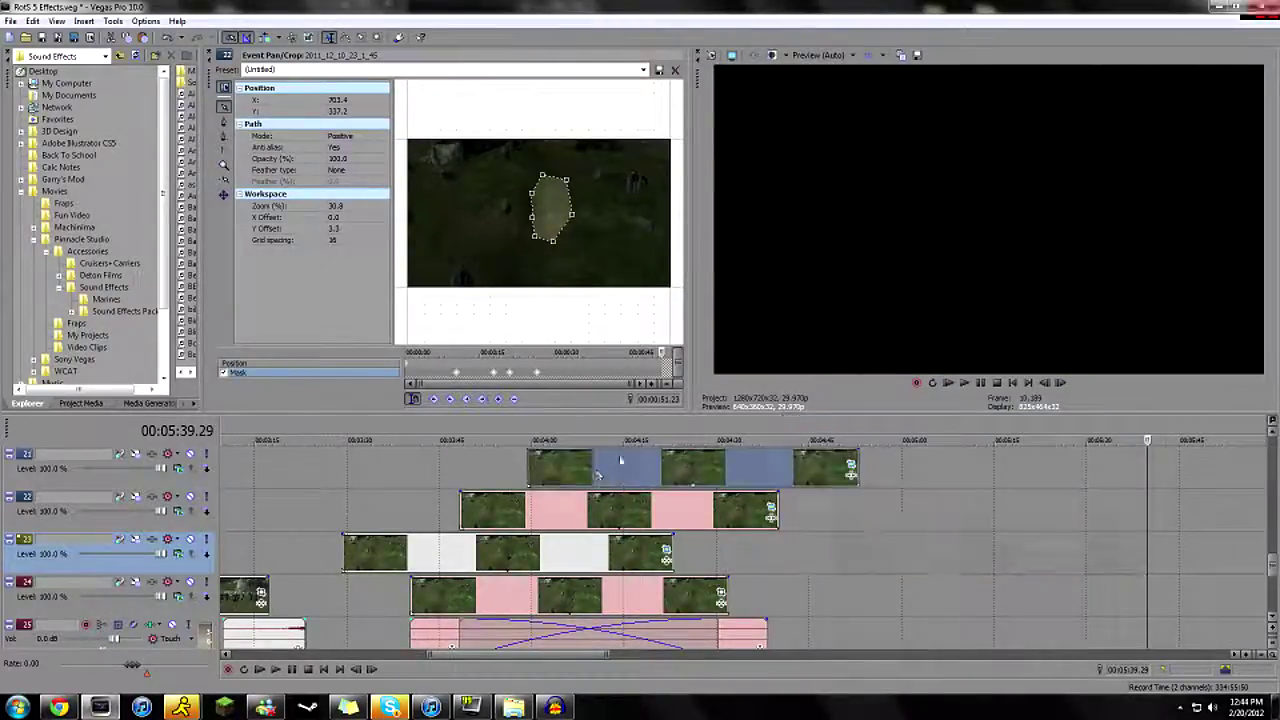
- Slide the track 21 copy along the timeline so it starts slightly before the track 22 clip
click(550, 480)
scroll(675, 472, up, 1)
drag(738, 467, 765, 469)
drag(850, 468, 670, 473)
- In the earlier battlefield composite, nudge the track 9 clip slightly earlier and slide the track 10 clip earlier to overlap it
scroll(411, 531, down, 8)
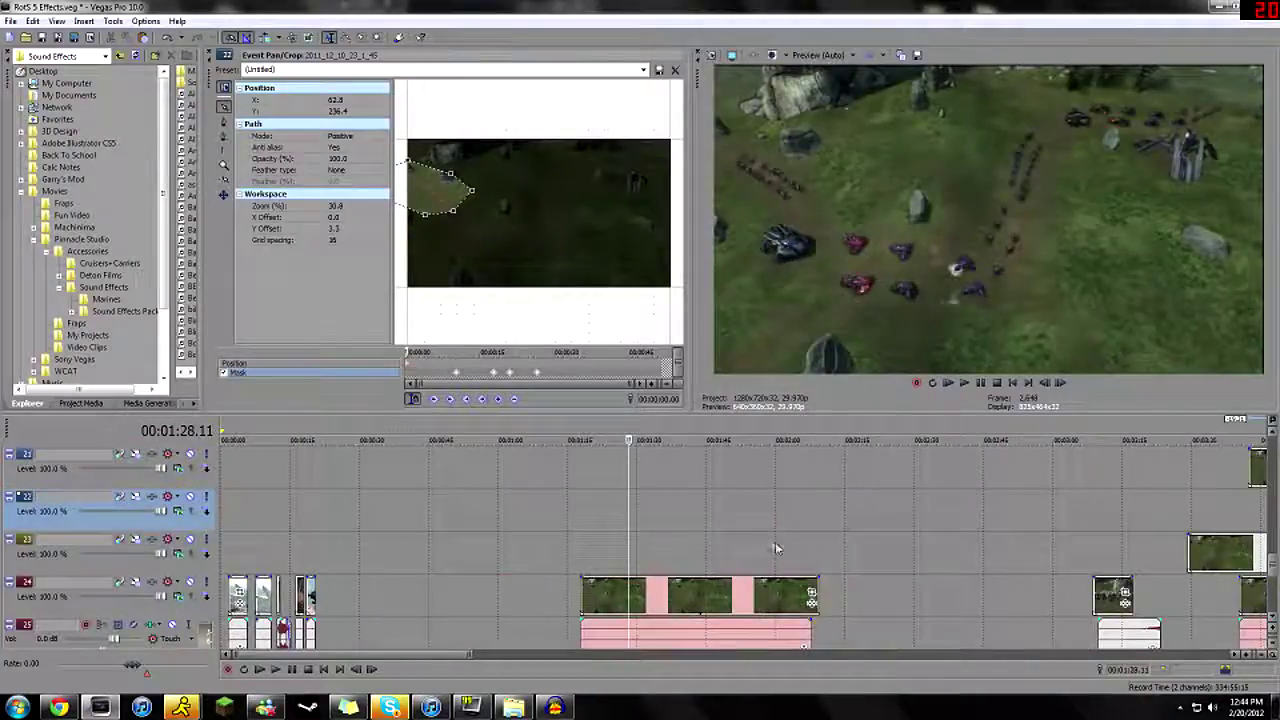
drag(629, 522, 641, 521)
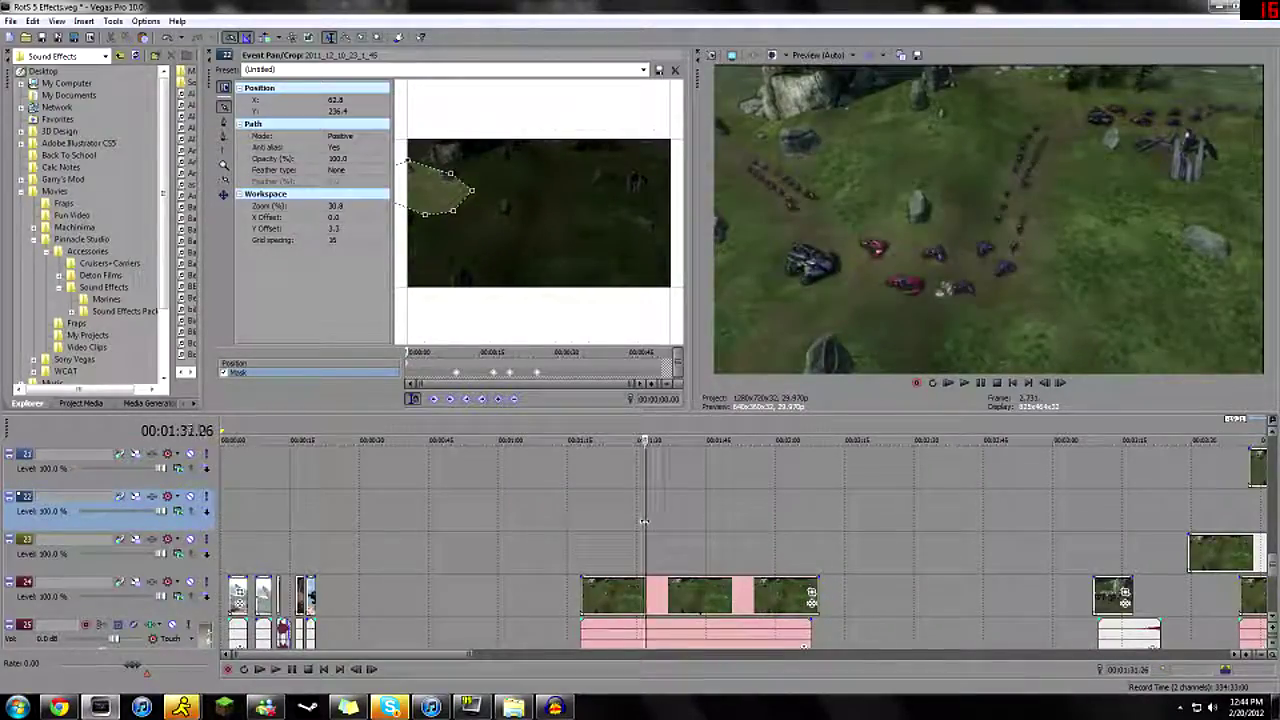
scroll(659, 541, up, 9)
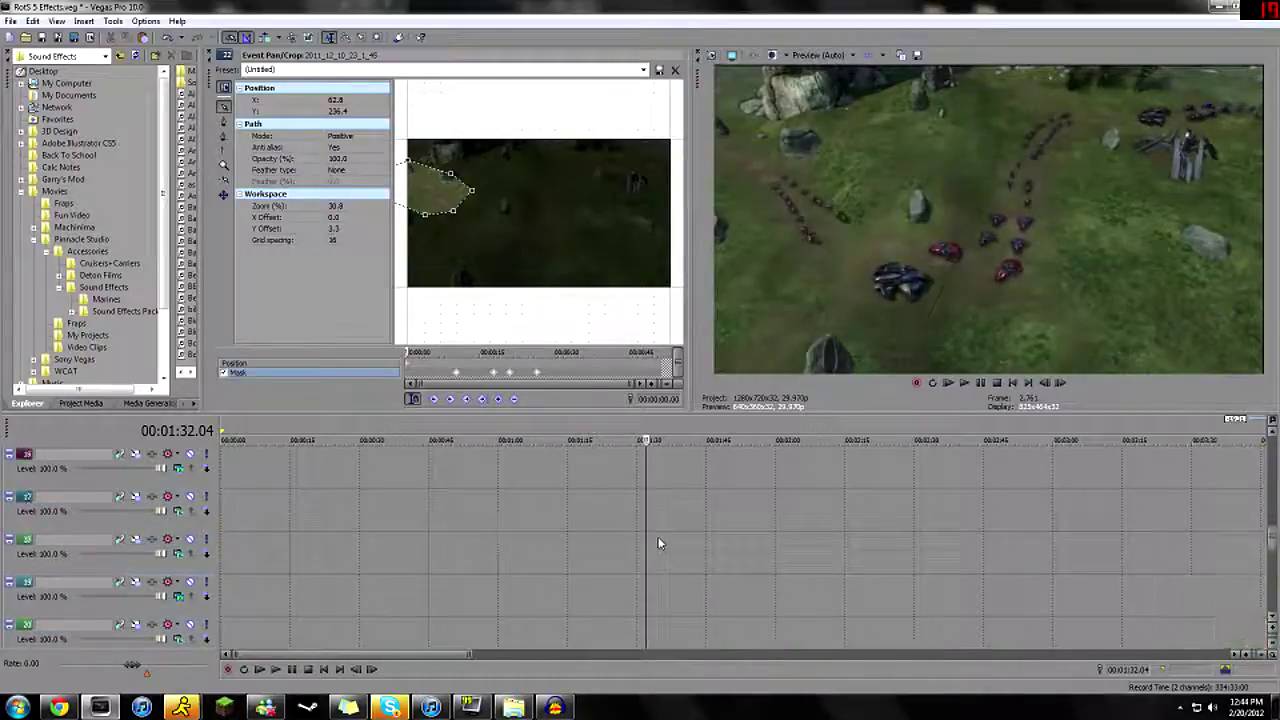
scroll(660, 541, down, 1)
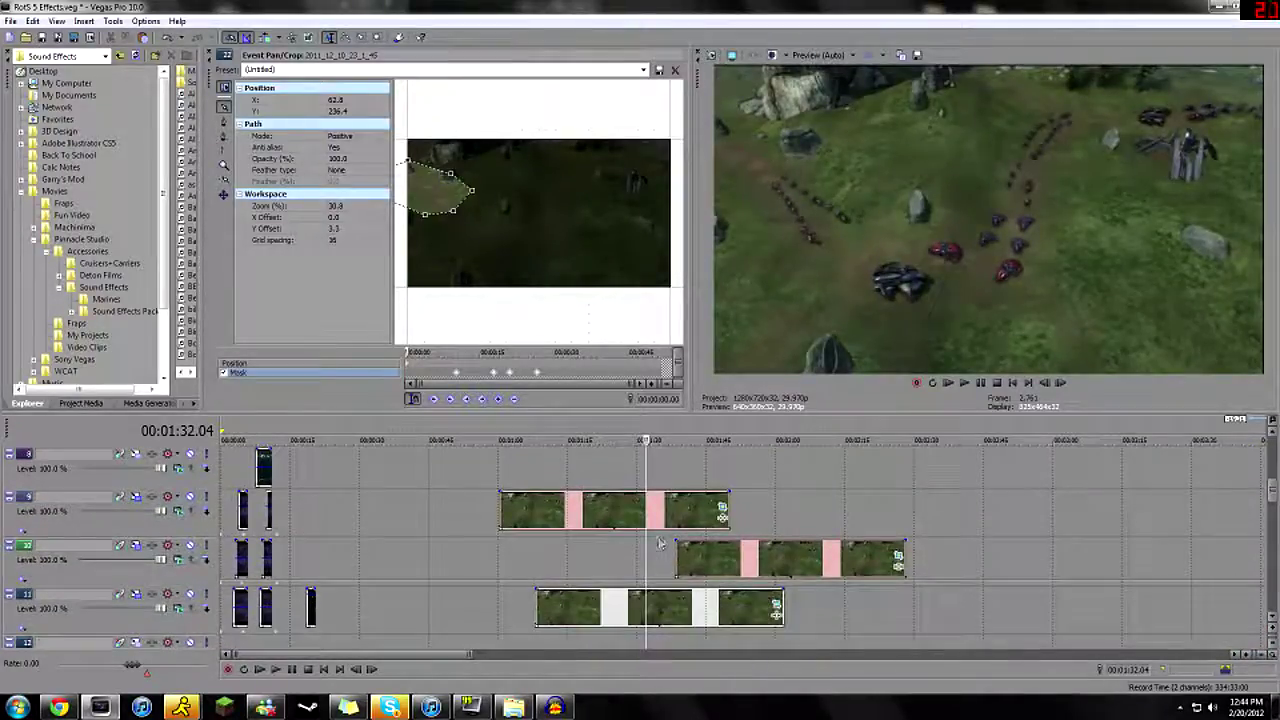
click(662, 512)
drag(662, 512, 660, 514)
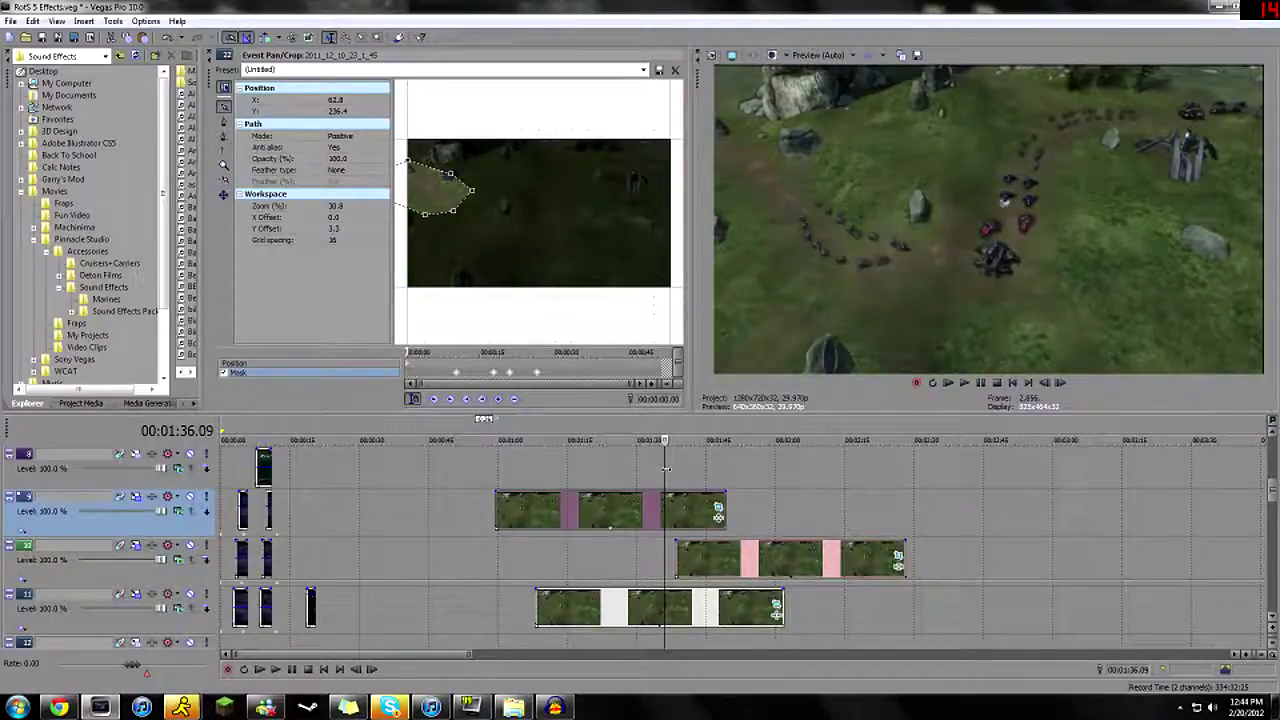
drag(735, 562, 635, 561)
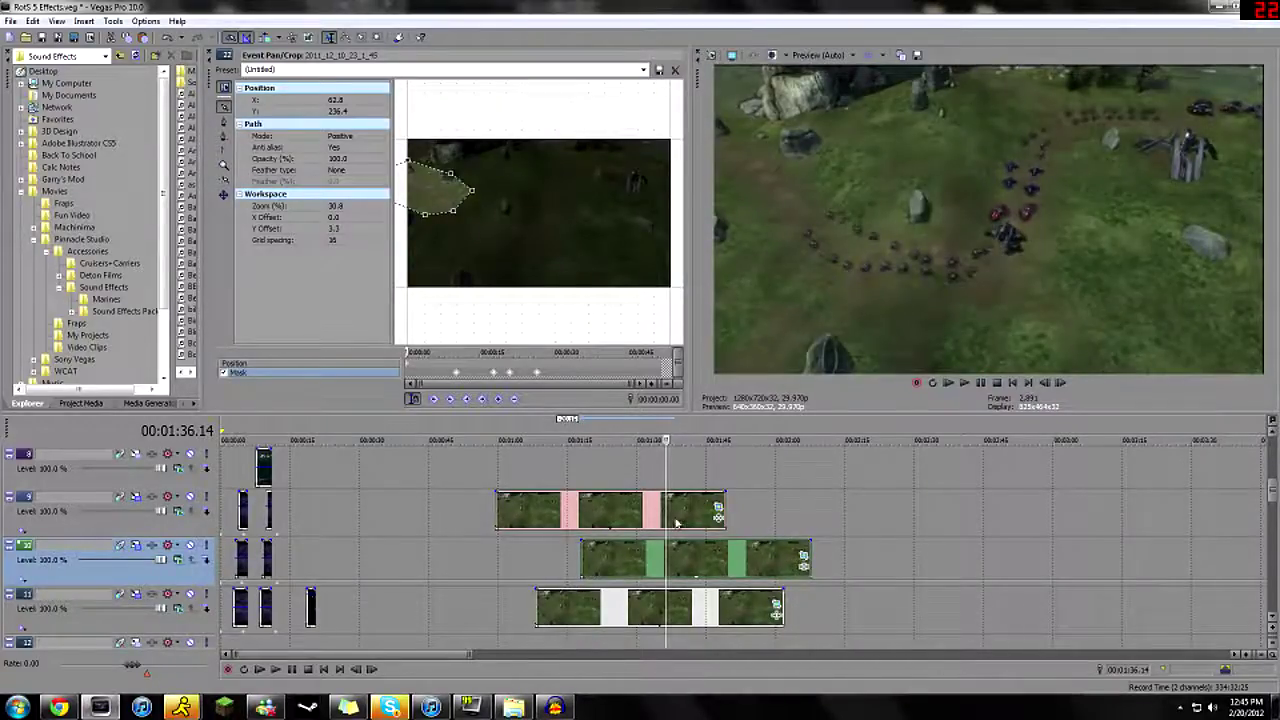
drag(679, 522, 688, 522)
- Examine the hangar shot near 00:07:27 and the mask on its track 18 layer as another example of layered takes
scroll(697, 519, down, 10)
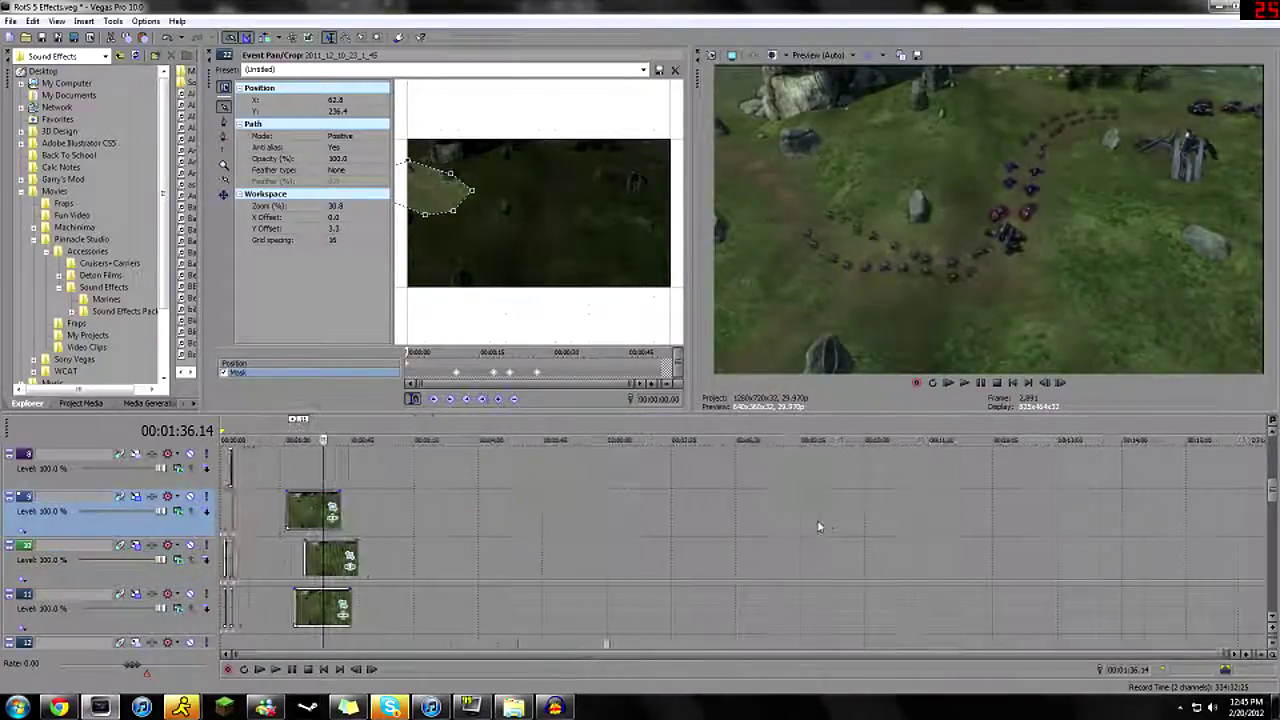
scroll(669, 555, down, 2)
click(611, 550)
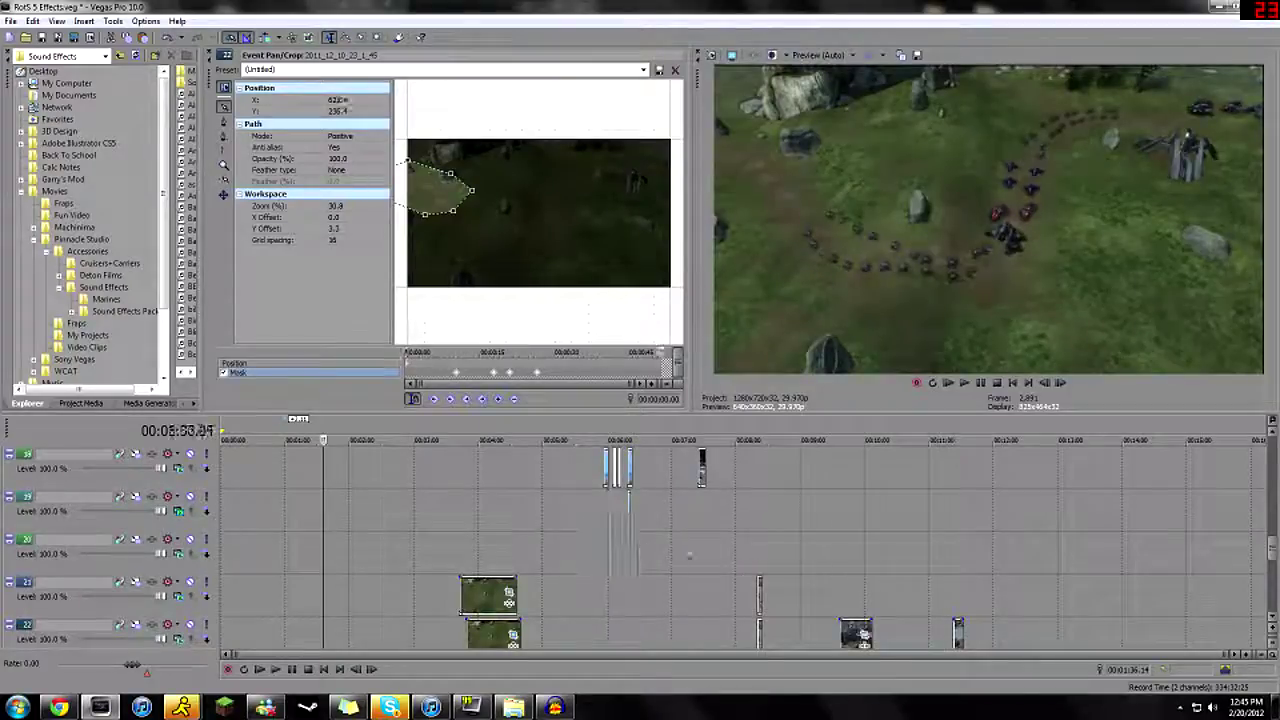
scroll(640, 554, up, 3)
scroll(812, 555, down, 4)
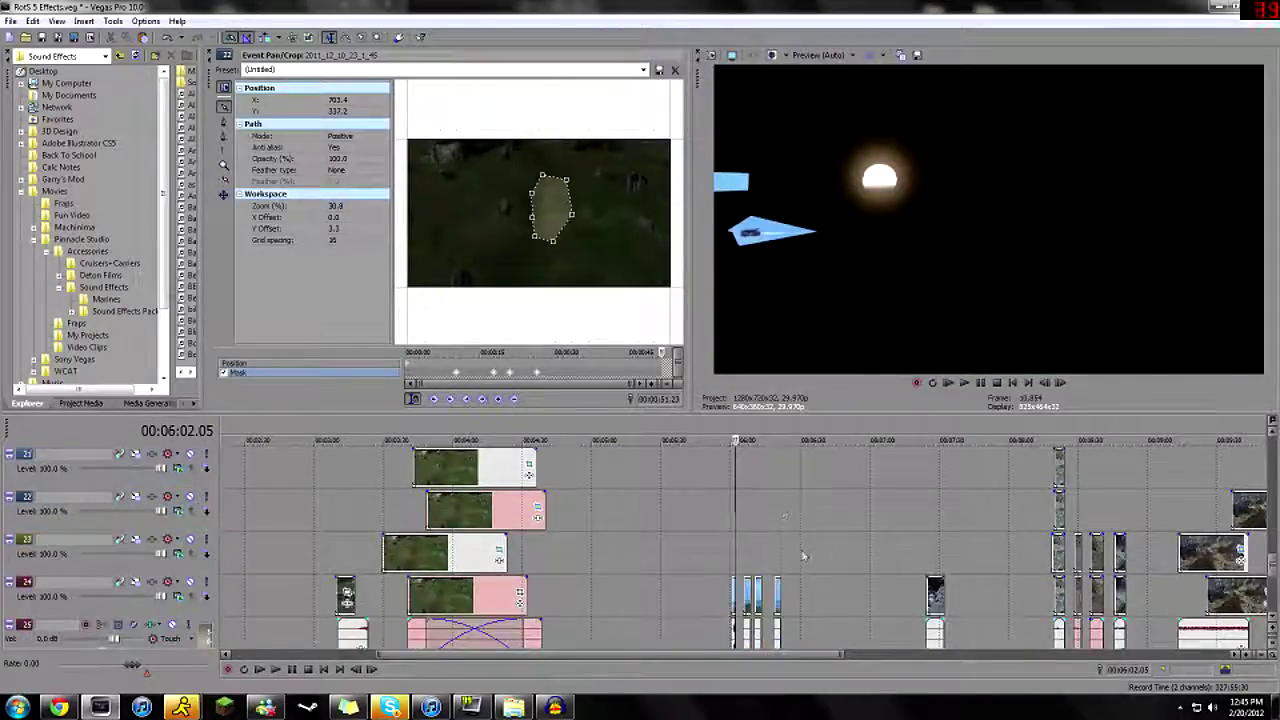
click(950, 533)
scroll(950, 533, up, 5)
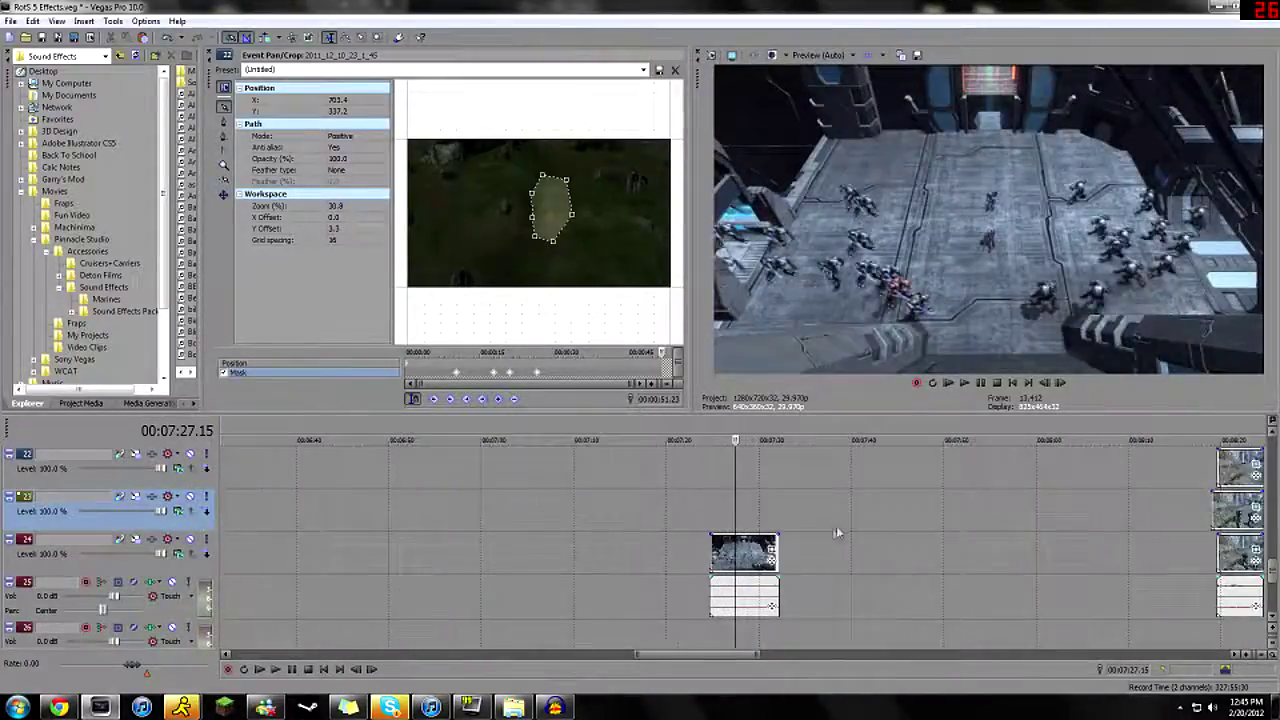
scroll(771, 546, up, 4)
click(786, 466)
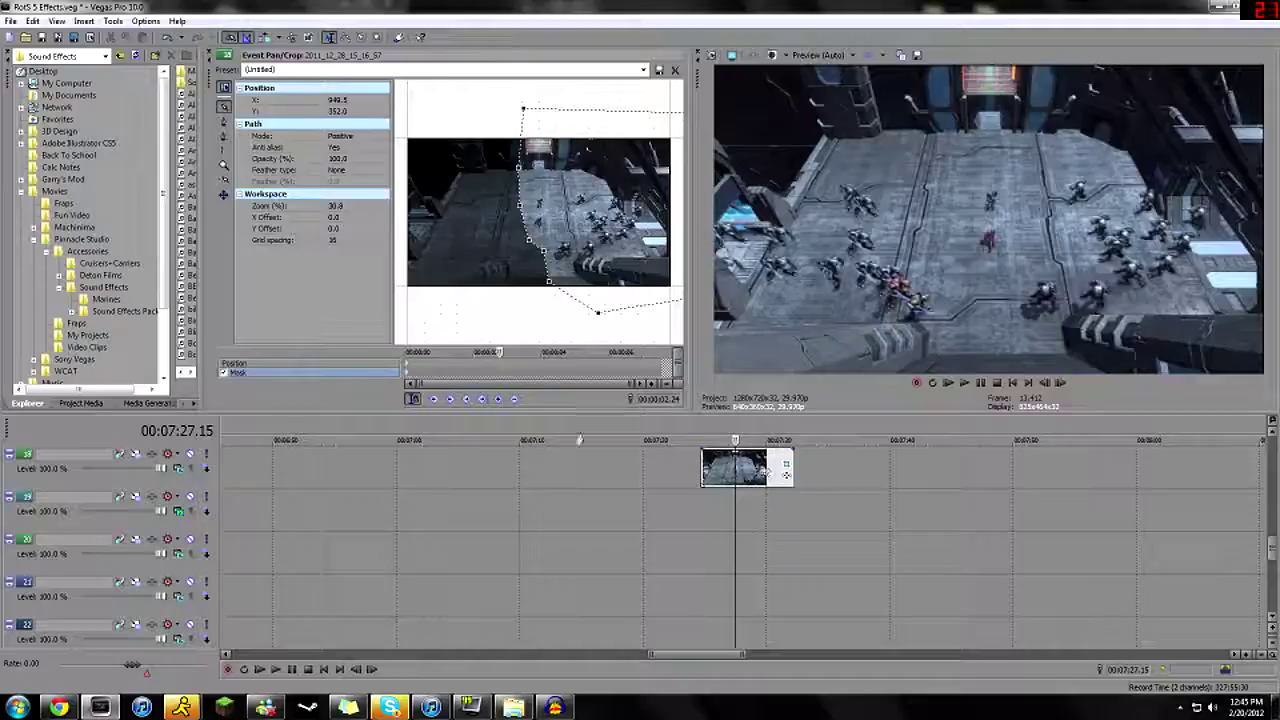
scroll(732, 540, down, 3)
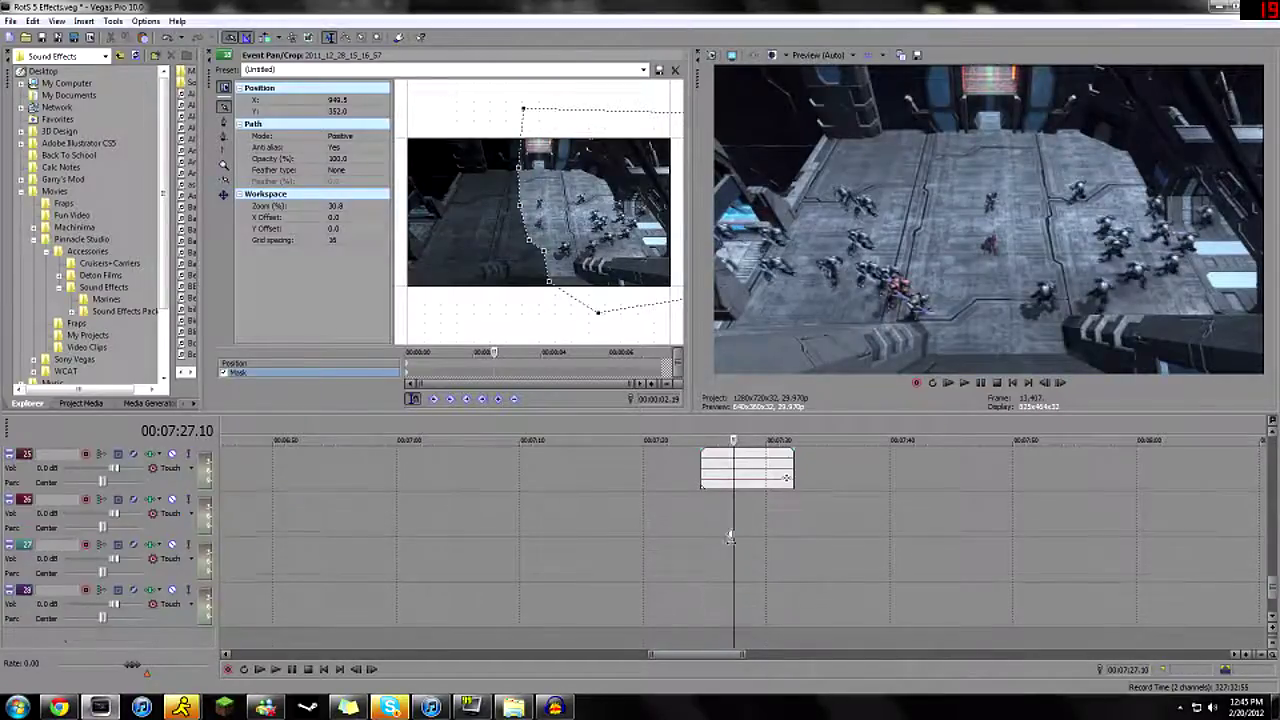
- Solo track 24 in the hangar shot and scrub through its base take, then restore the full composite
scroll(700, 536, up, 1)
click(205, 497)
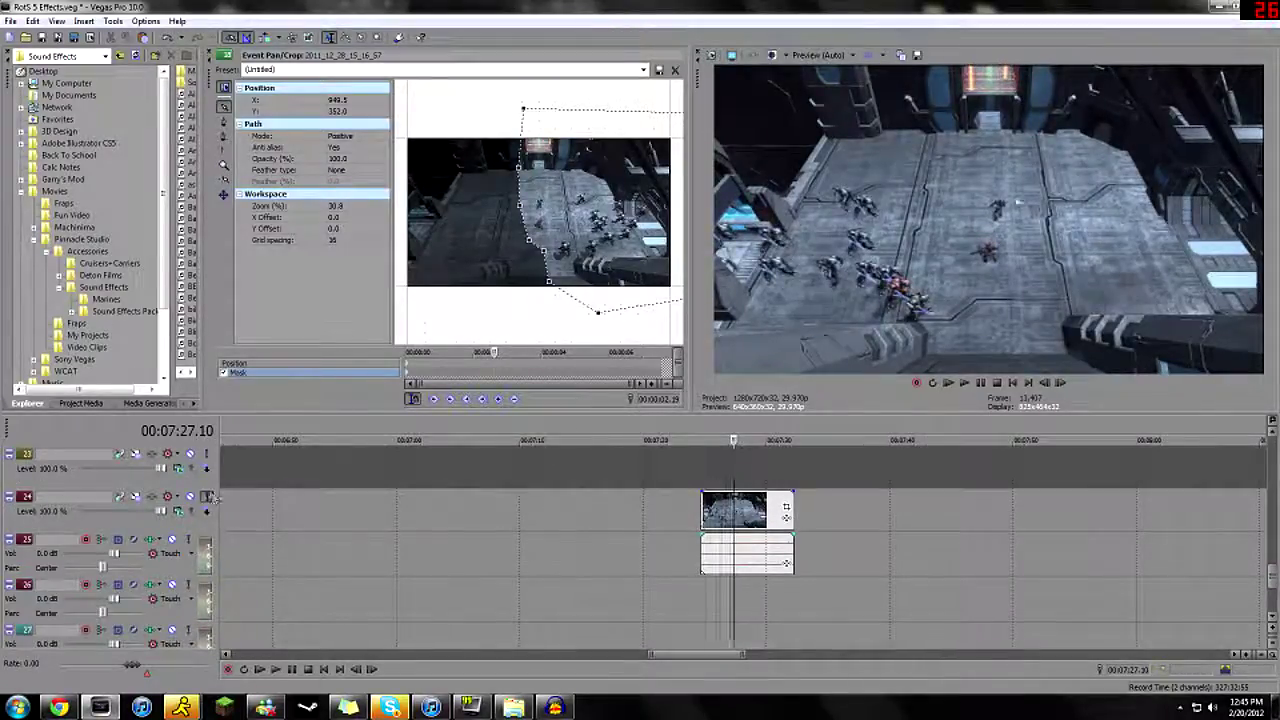
click(712, 462)
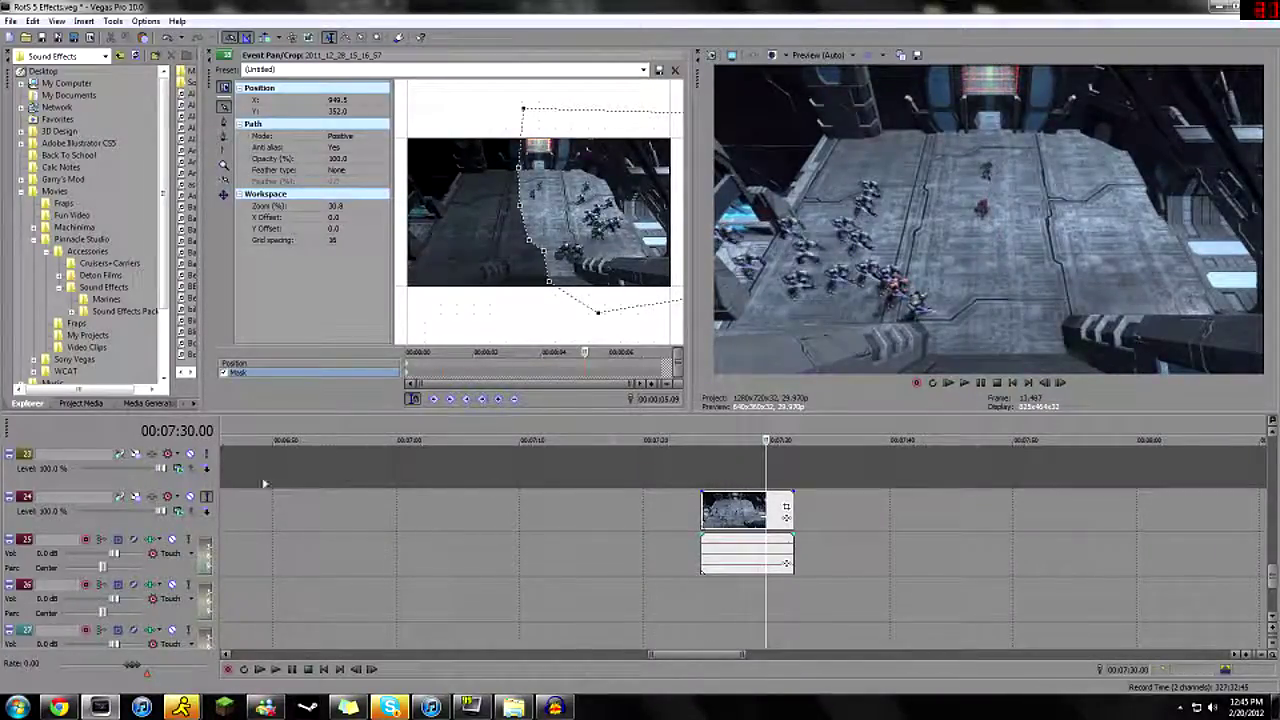
click(208, 497)
- Solo the hangar shot's track 18 layer and compare it with its mask off and on, then restore the full composite
scroll(771, 525, up, 7)
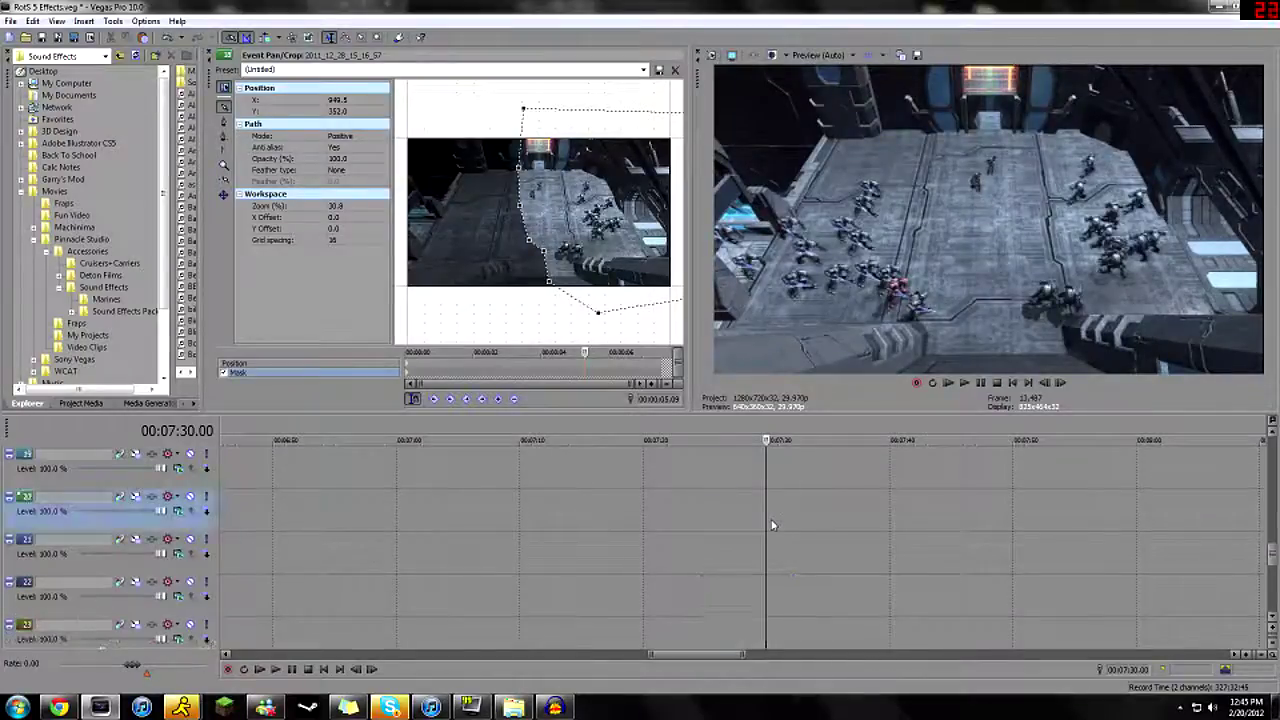
click(727, 562)
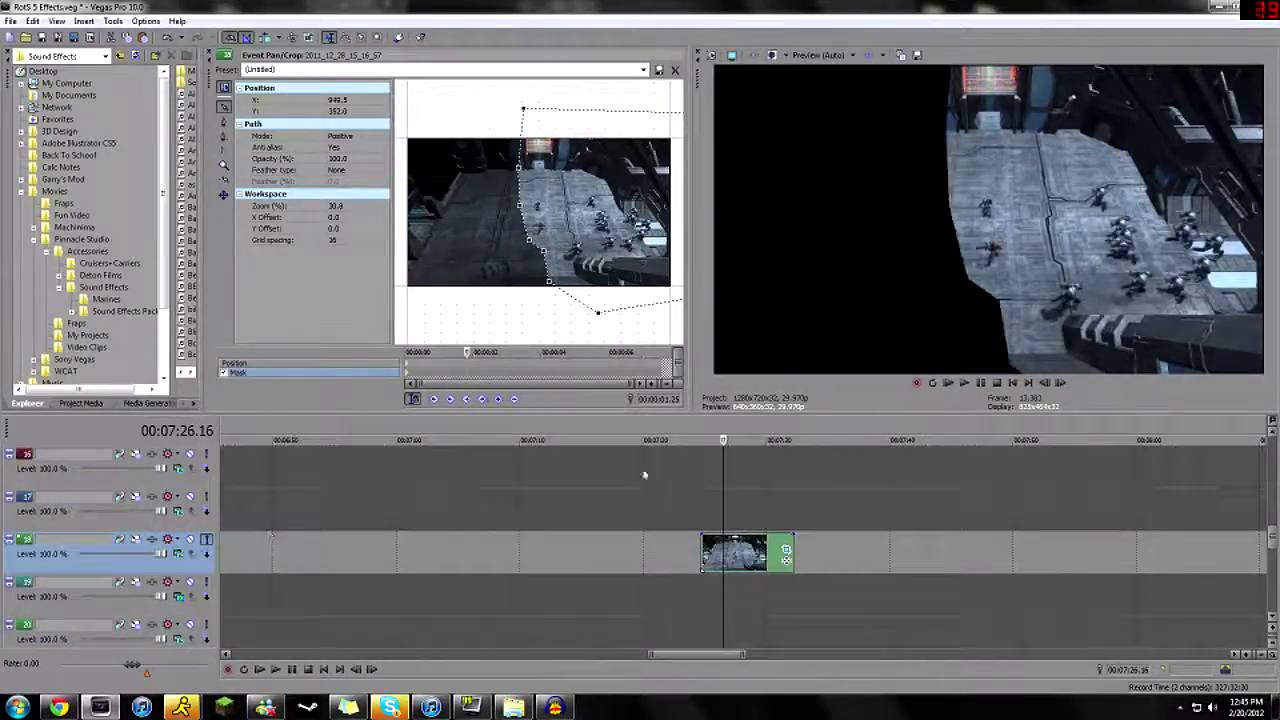
click(703, 508)
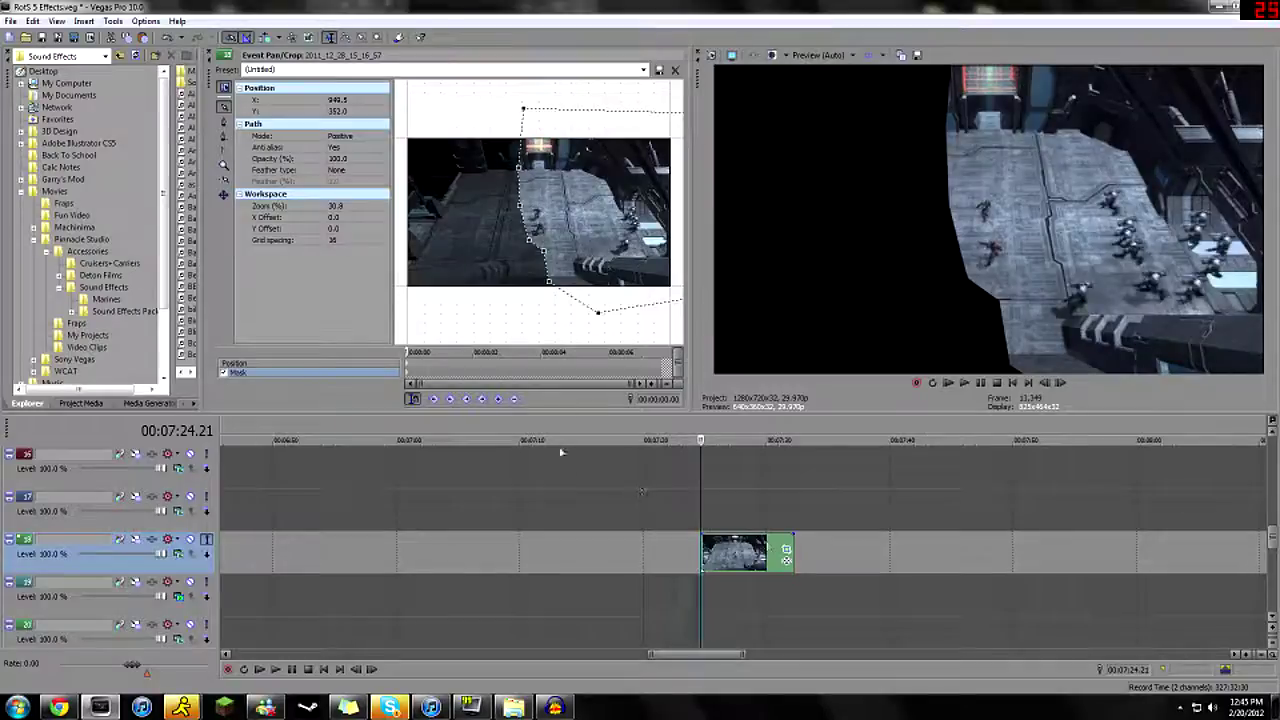
click(224, 373)
drag(700, 499, 738, 493)
click(224, 373)
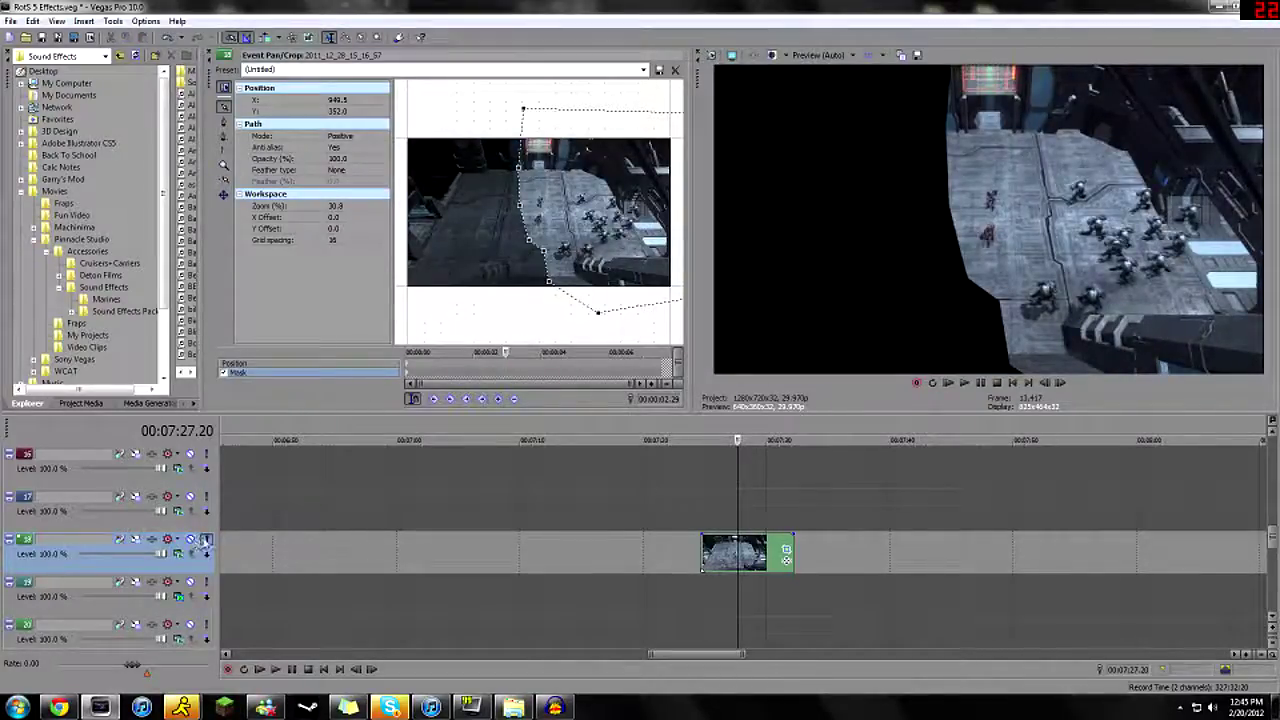
click(201, 540)
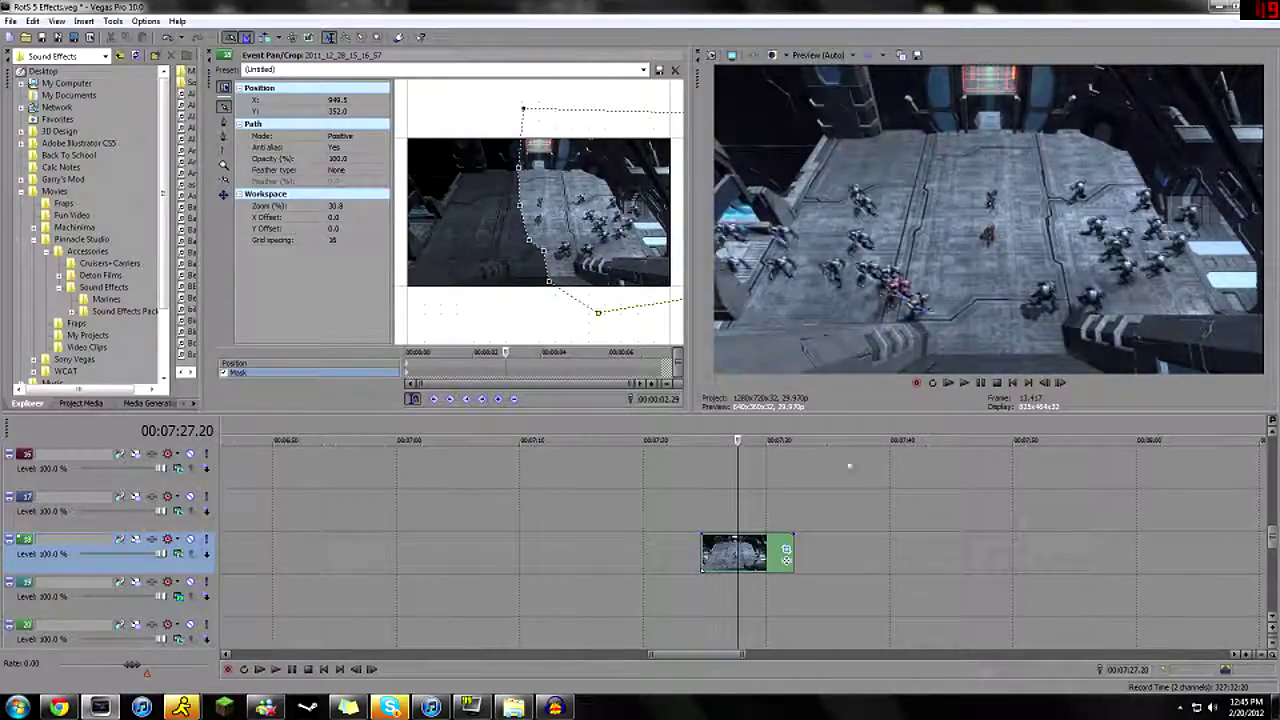
- Close the clip's pan/crop editor and widen the Explorer's file list
scroll(720, 500, down, 2)
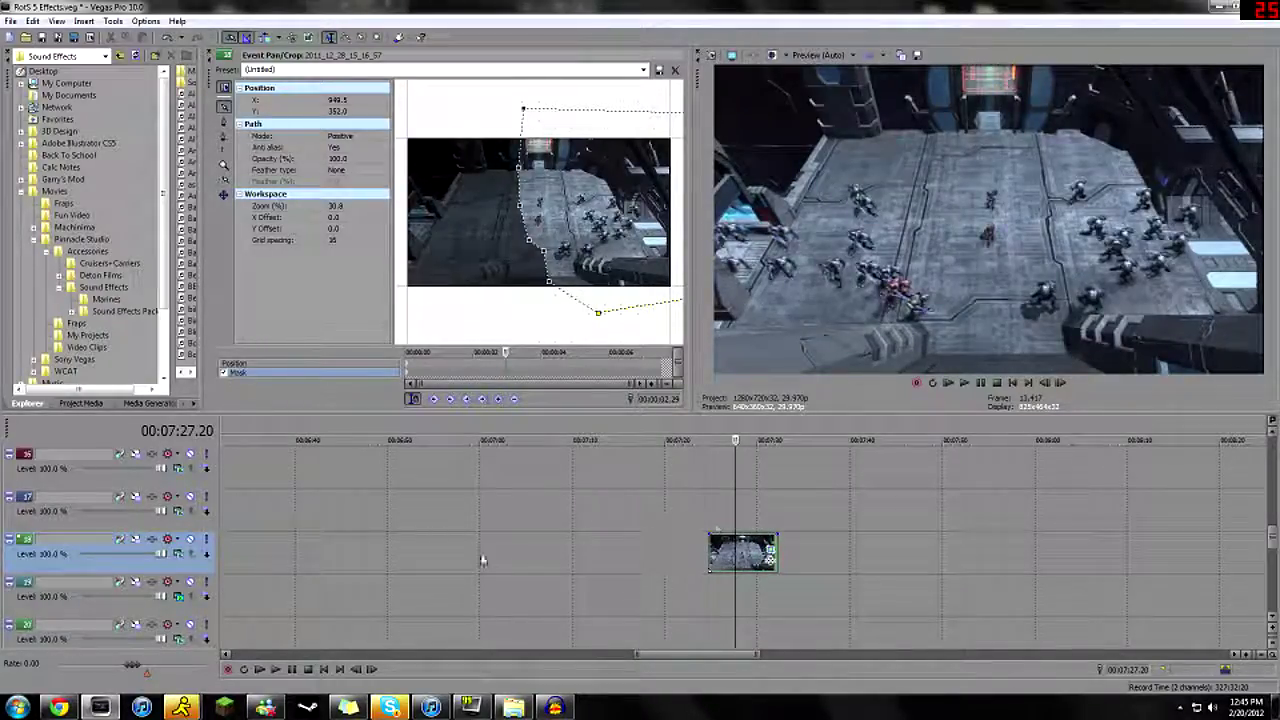
scroll(856, 523, down, 2)
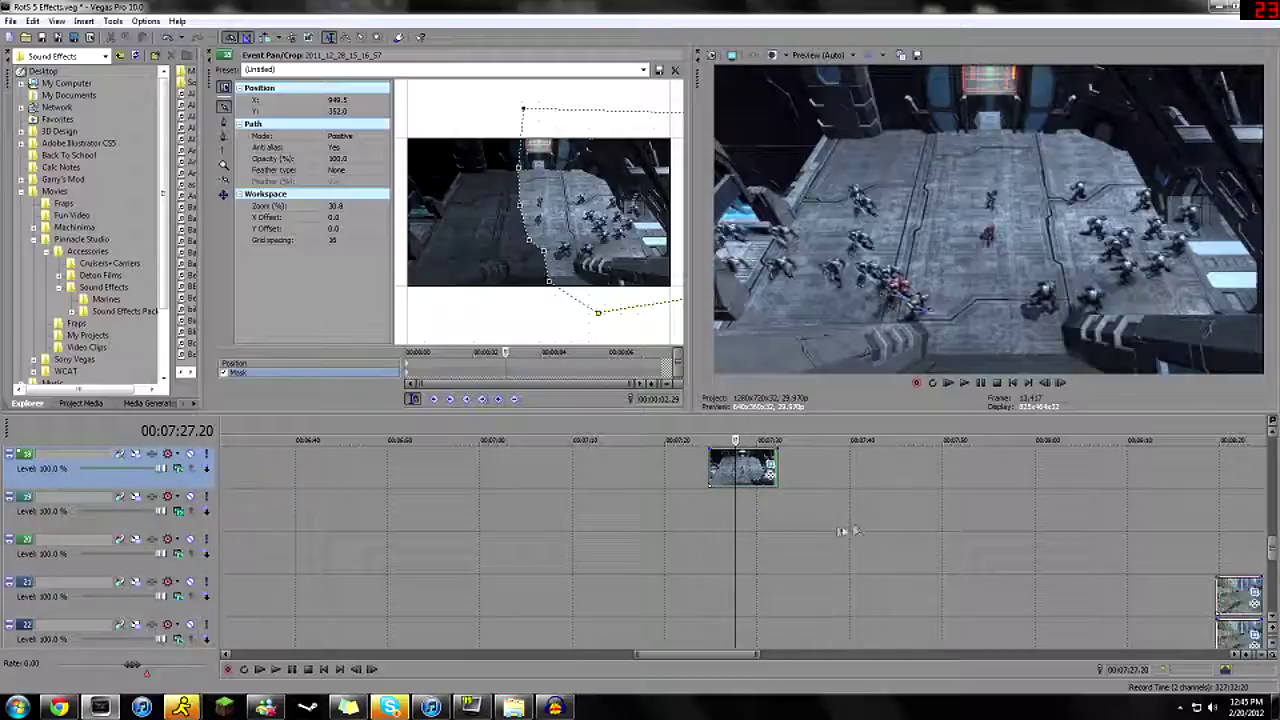
scroll(837, 530, down, 5)
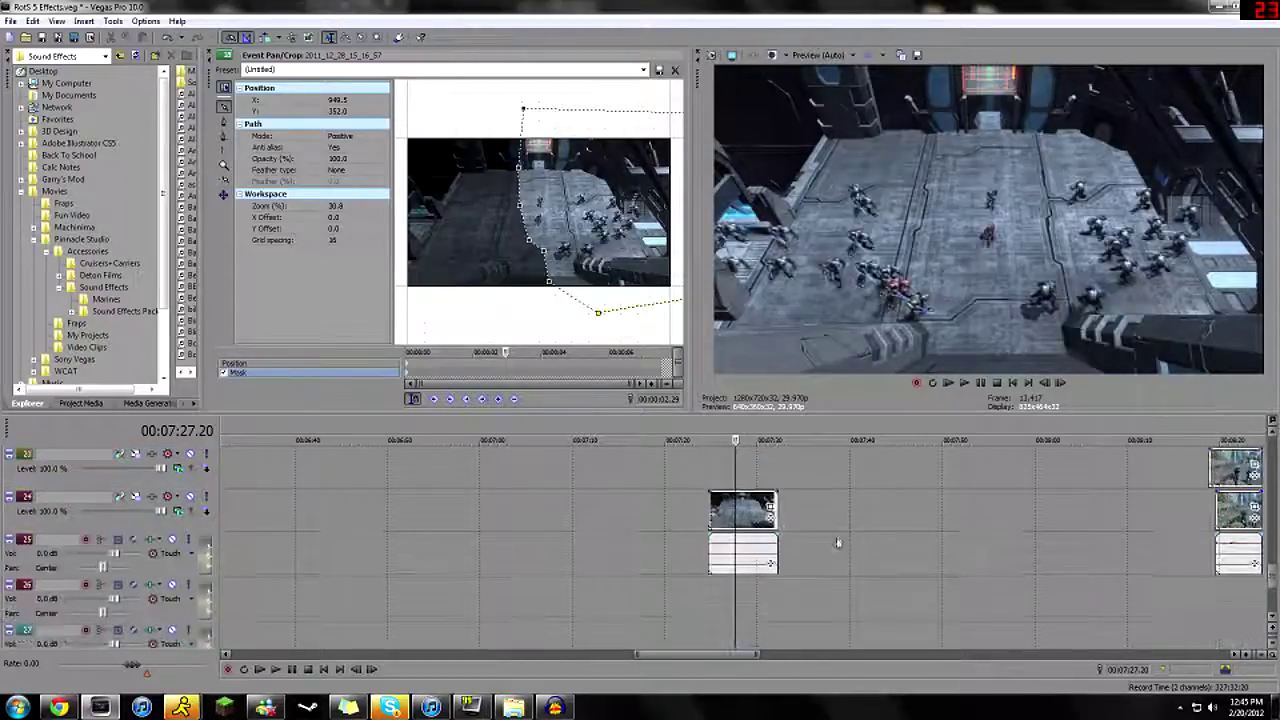
click(837, 530)
click(209, 52)
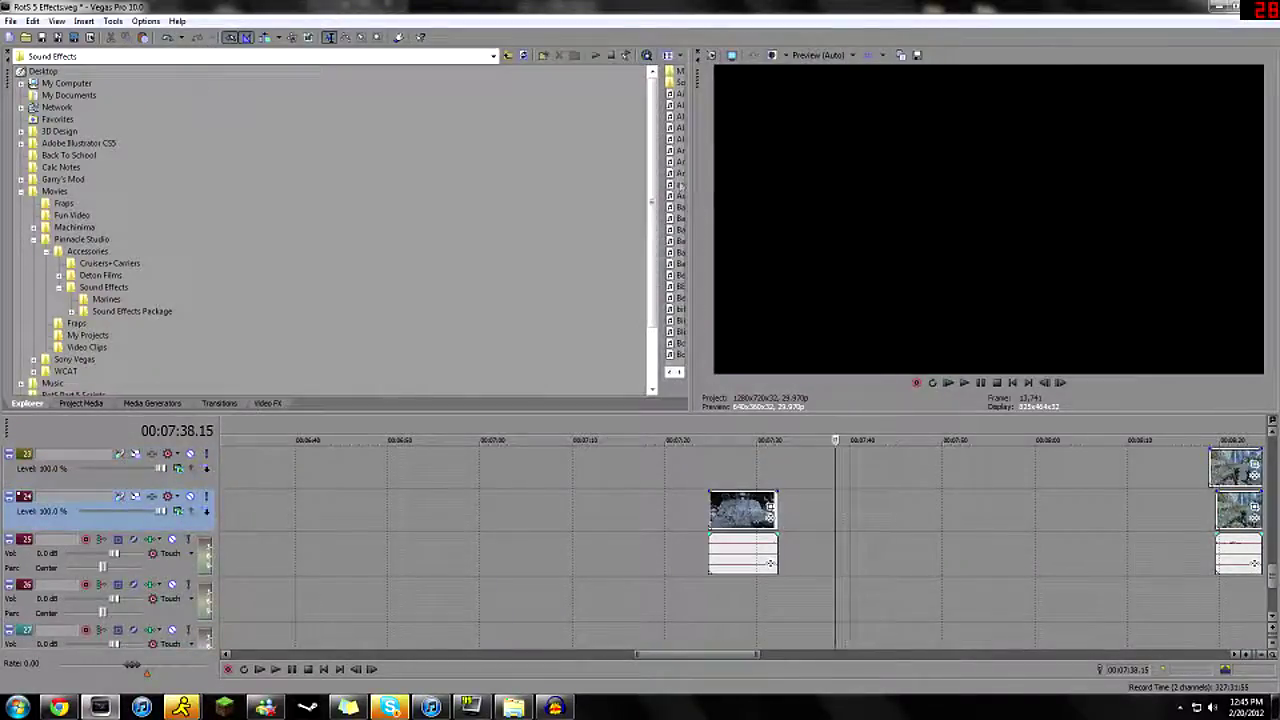
drag(657, 182, 372, 182)
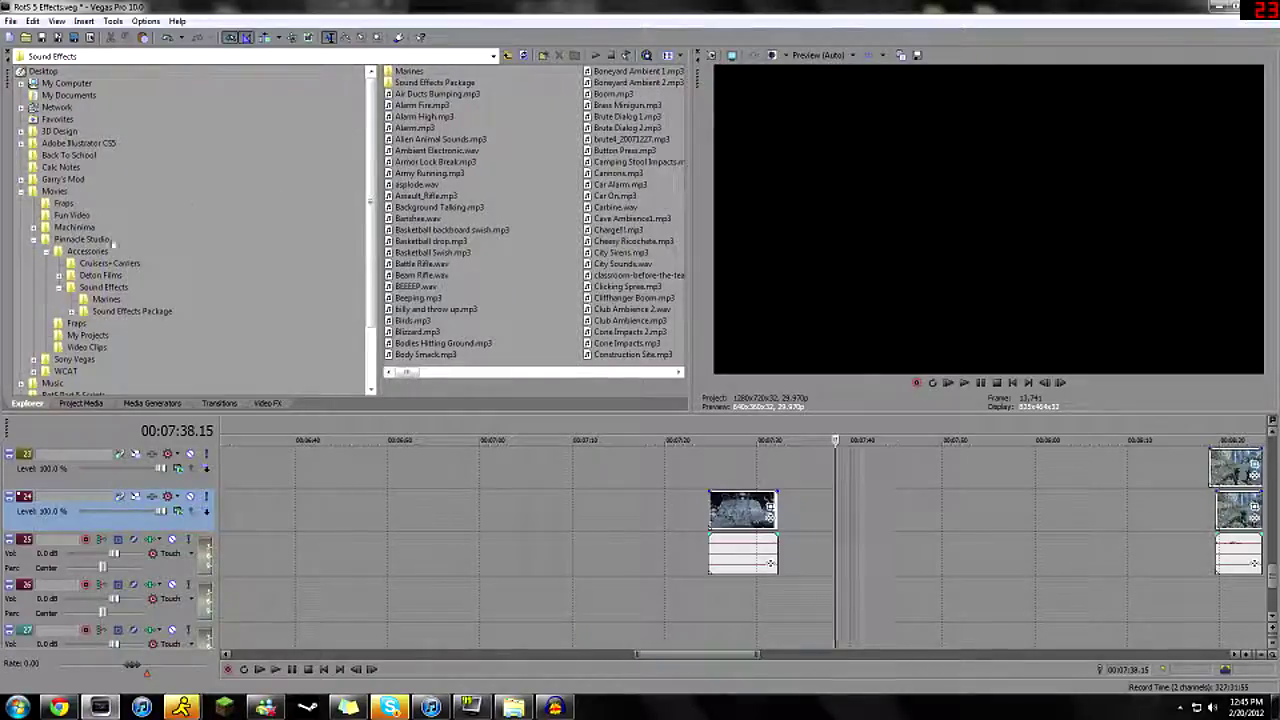
click(54, 191)
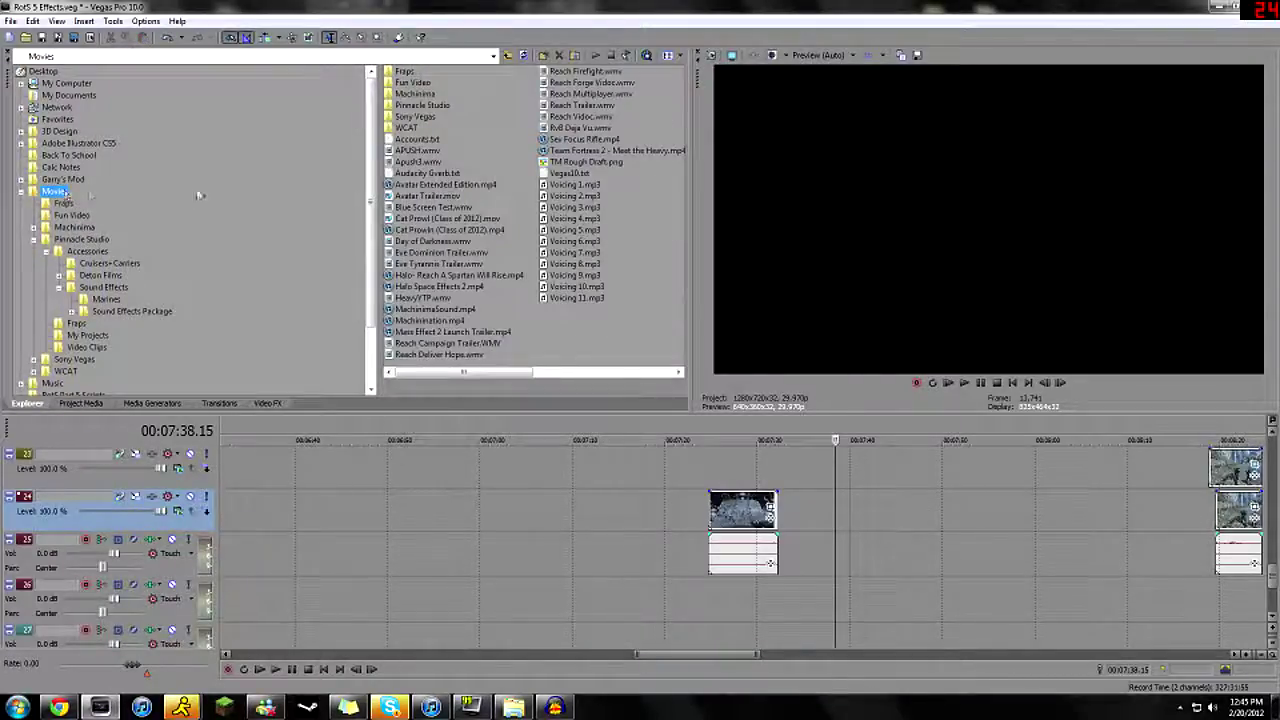
double_click(421, 106)
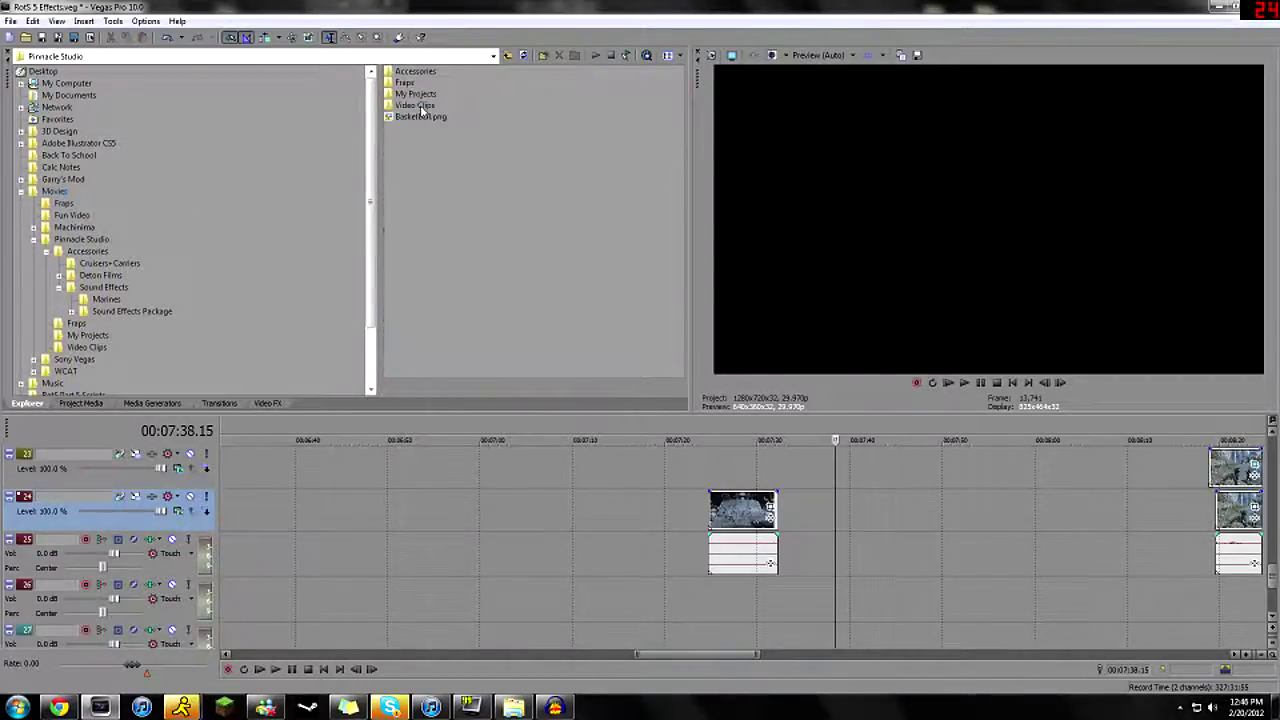
click(64, 191)
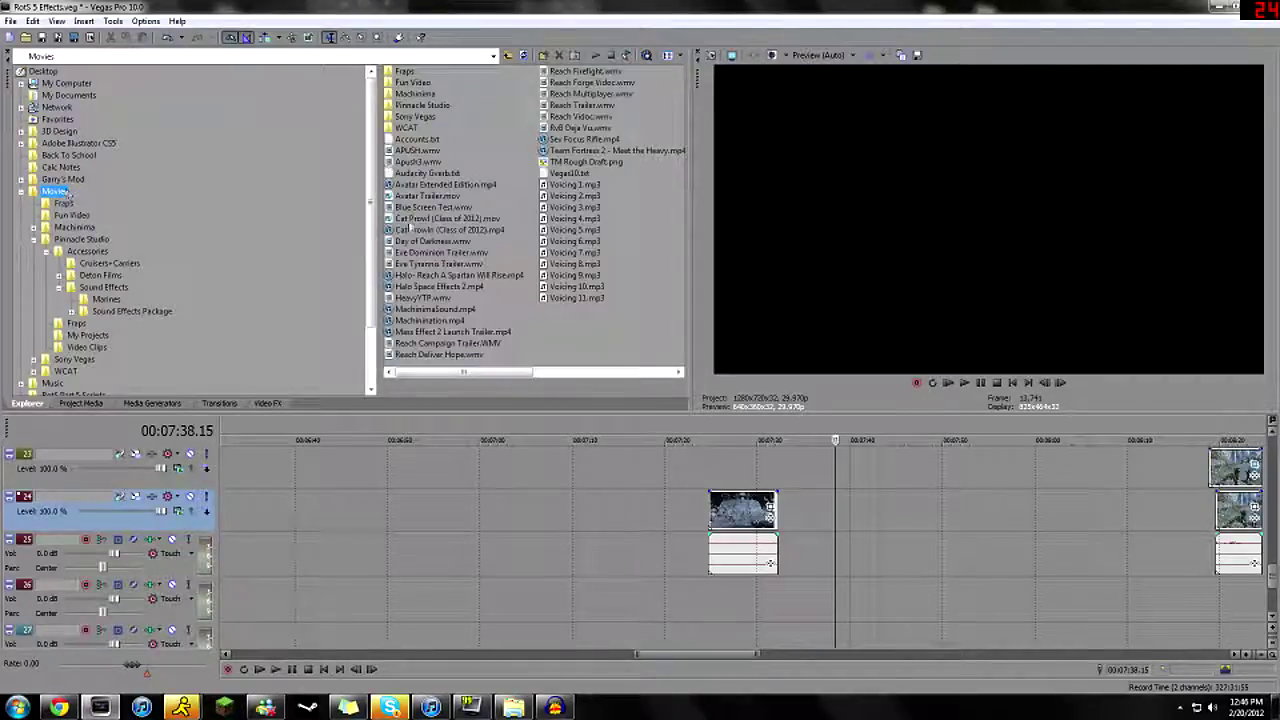
- Narrow the folder tree and open the Rise of the Spartans Part 5 Footage folder on the Toshiba ext drive, showing its MP4 files
drag(376, 127, 228, 127)
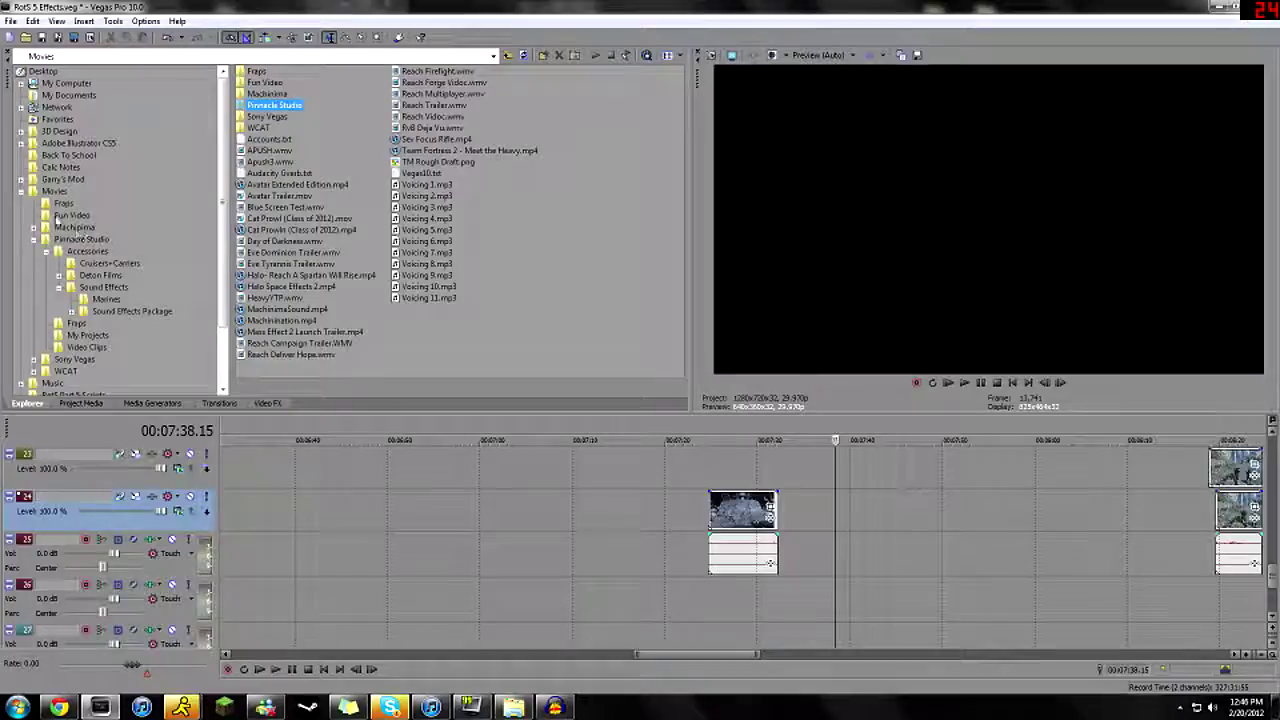
click(21, 192)
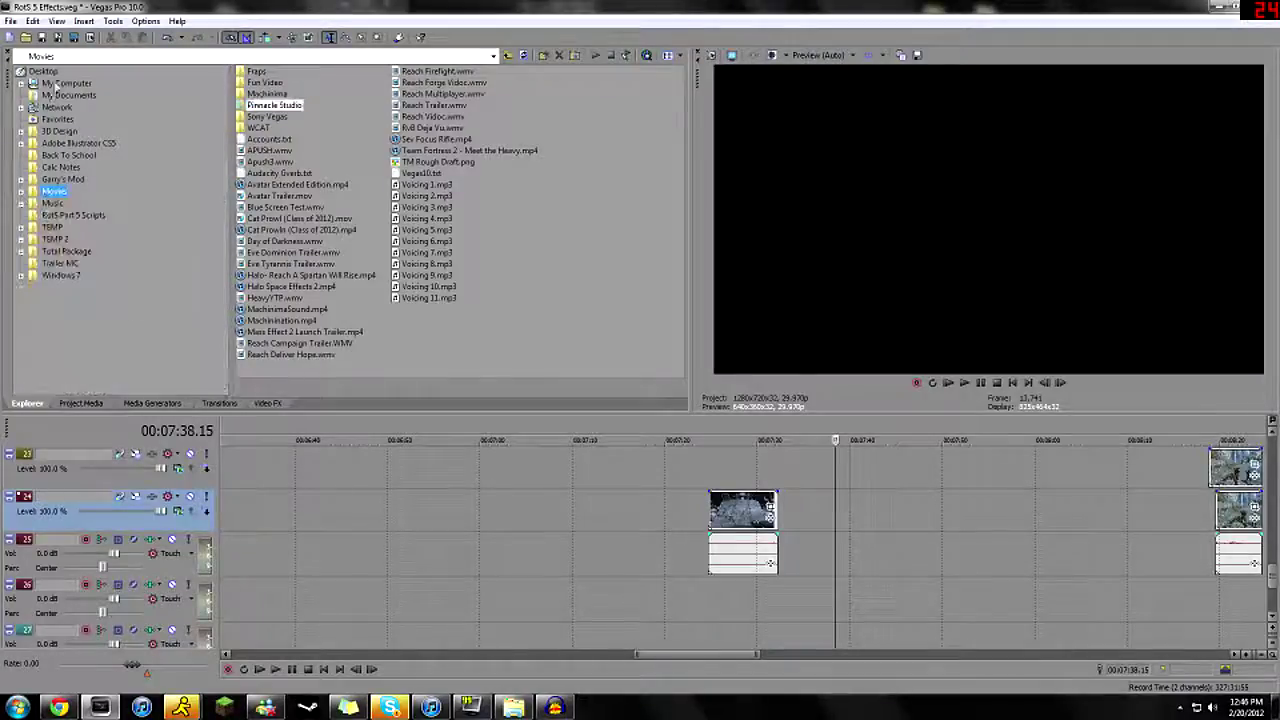
click(60, 84)
double_click(282, 151)
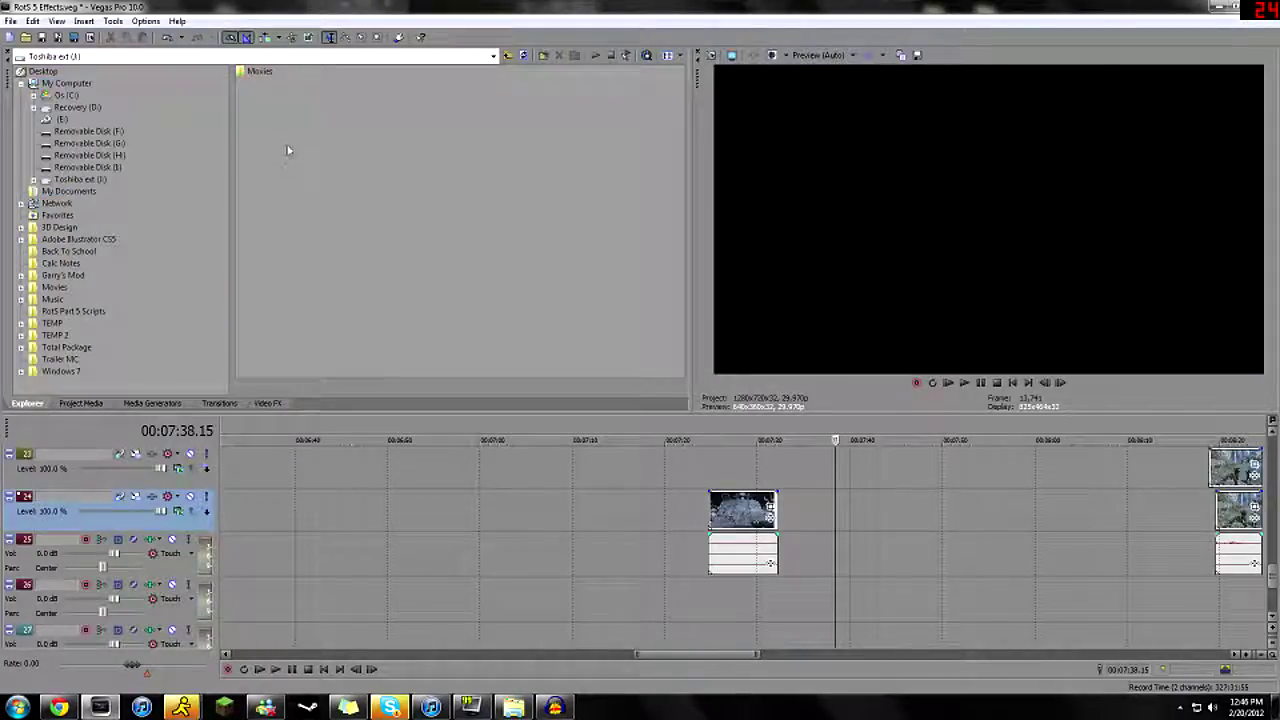
double_click(263, 75)
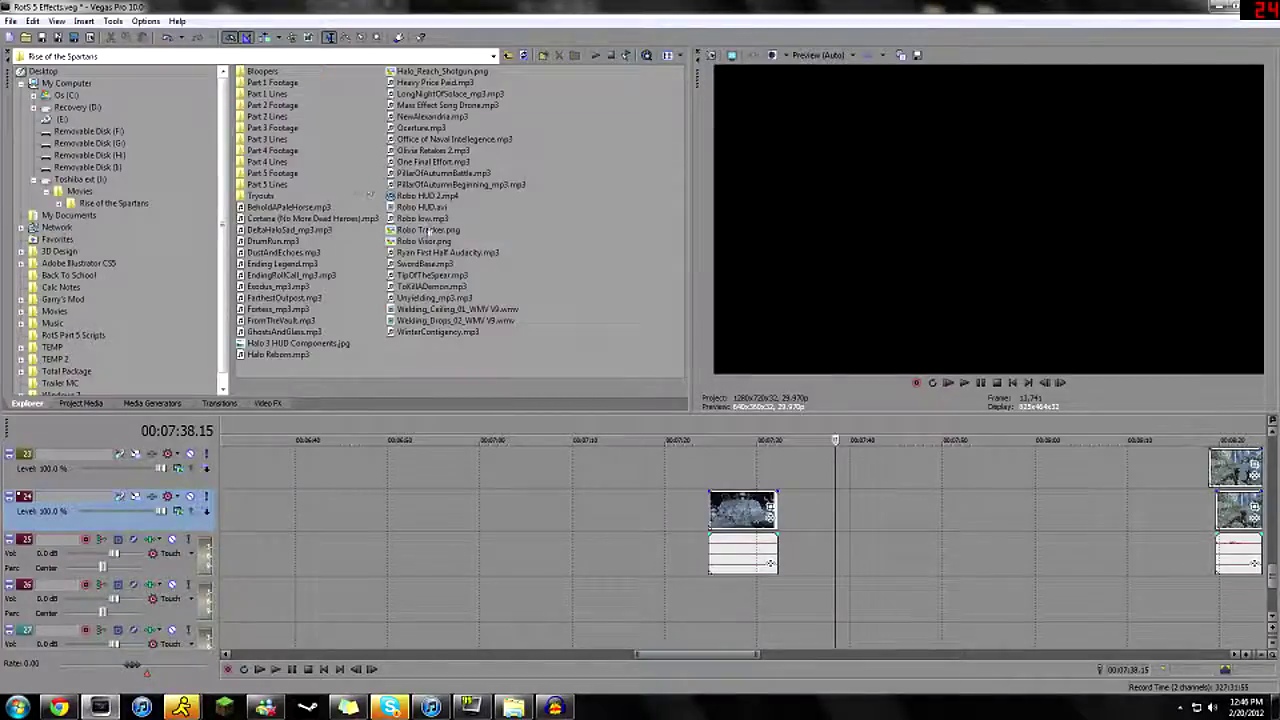
click(281, 175)
drag(316, 369, 651, 342)
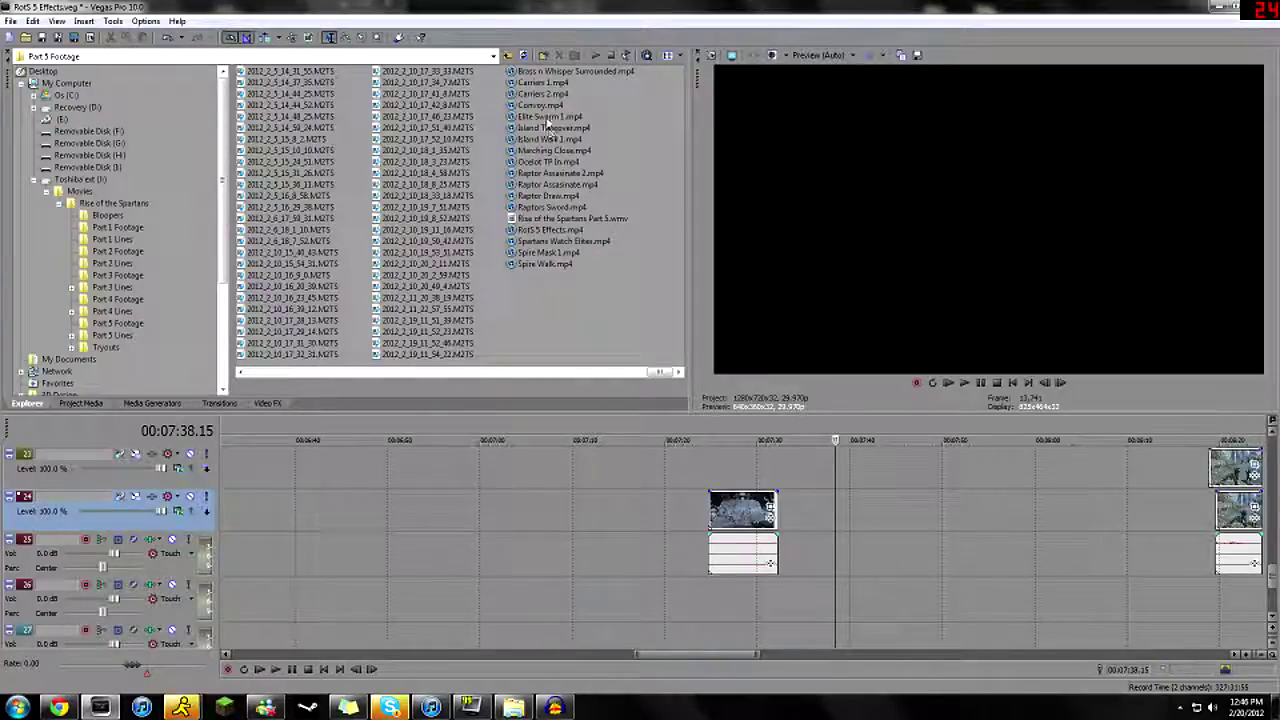
- Place Elite Swarm 1.mp4 on track 24 starting at 00:07:38.00 and remove everything after 00:07:54.28
drag(831, 406, 848, 507)
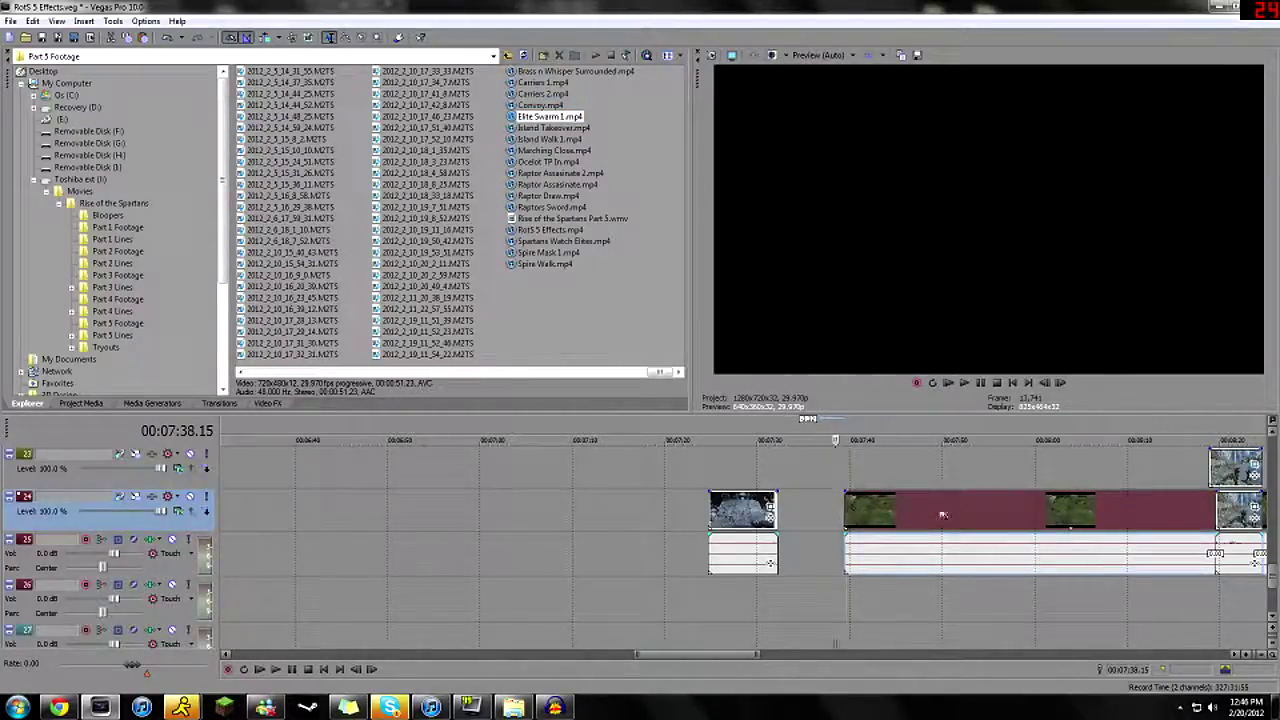
drag(1046, 514, 1032, 514)
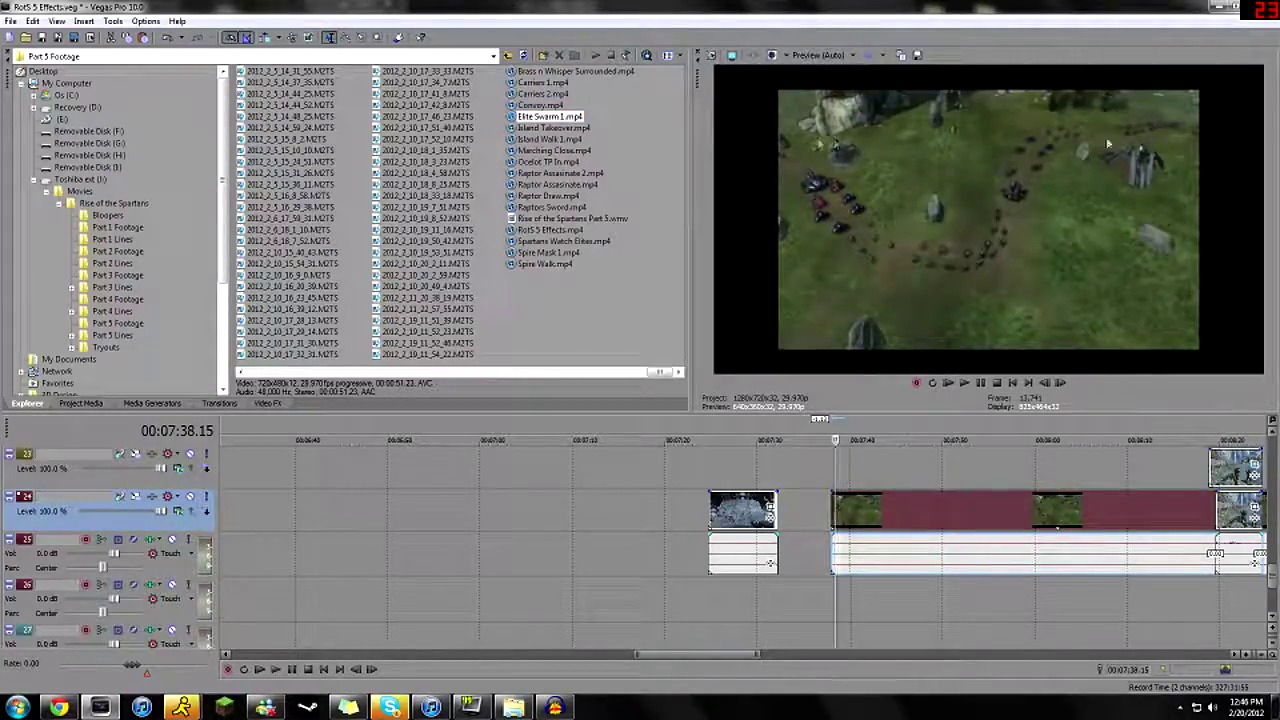
click(910, 508)
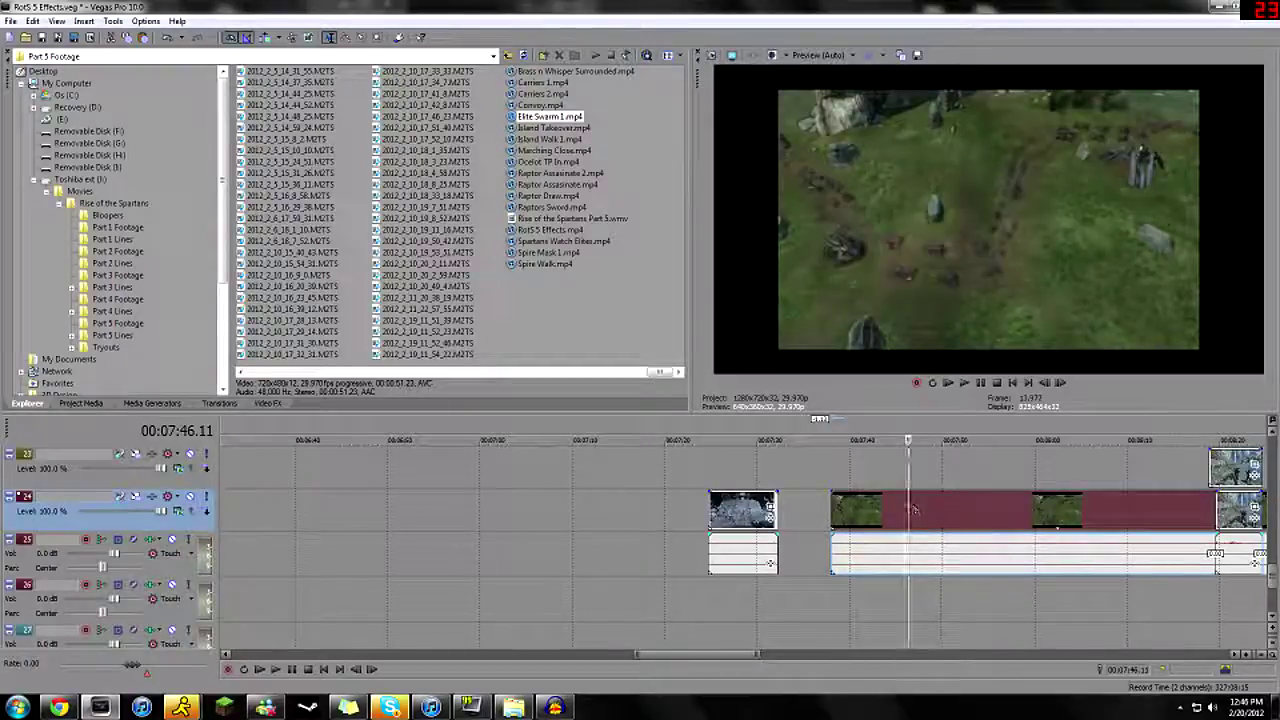
drag(908, 506, 987, 506)
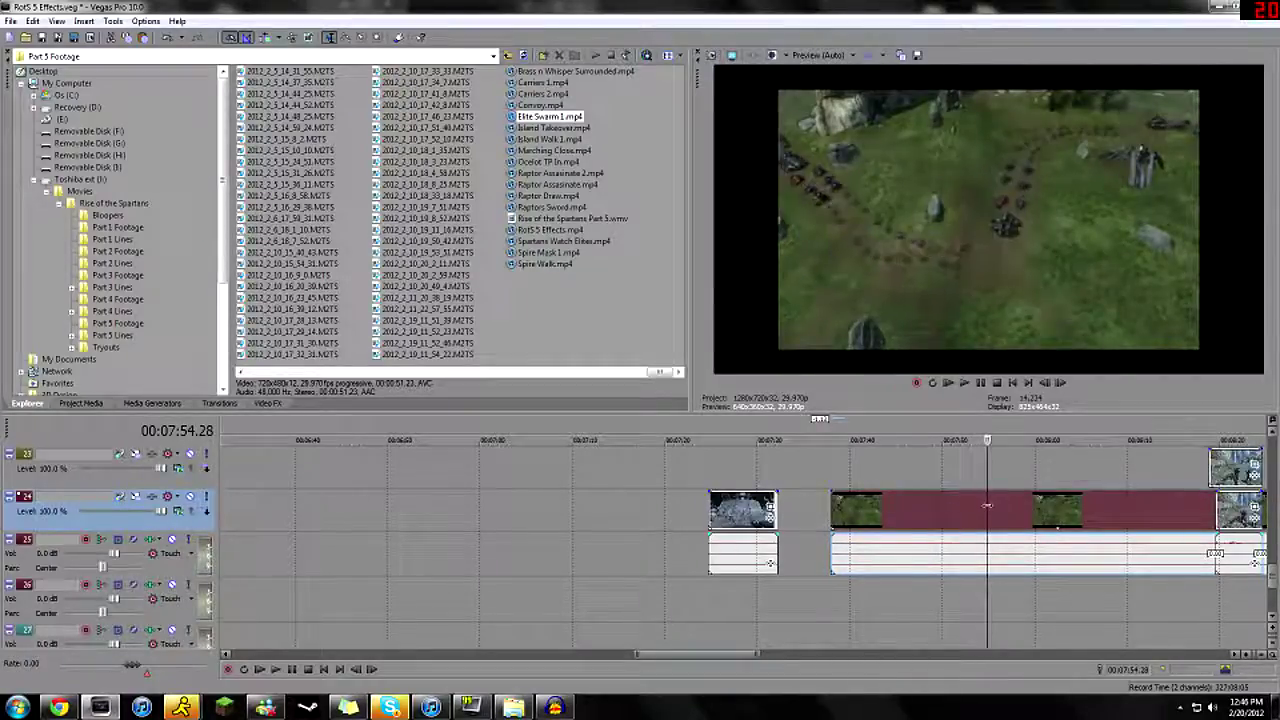
key(s)
key(Delete)
- Play the trimmed Elite Swarm 1 clip and scrub back through it to review the combined swarm
key(space)
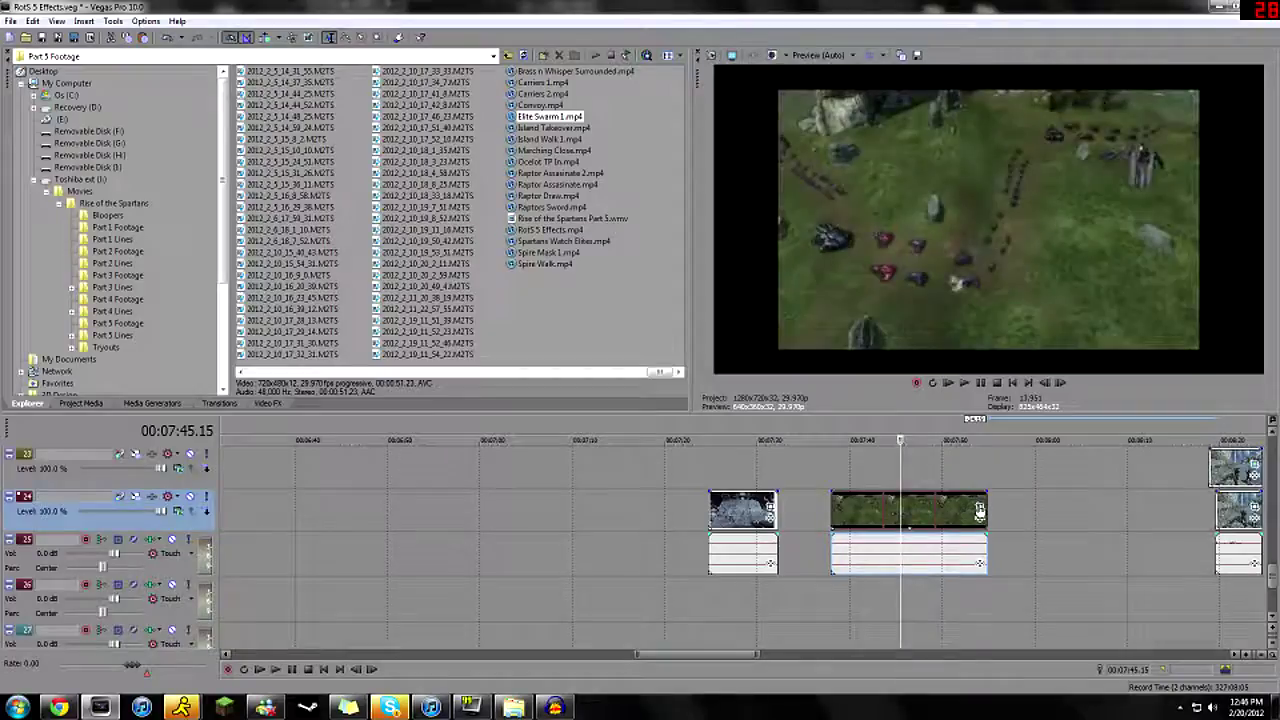
key(Left)
key(Left)
key(Left)
key(Left)
key(Left)
key(Left)
key(Left)
key(Left)
key(Left)
key(Left)
key(Left)
key(Left)
key(Left)
key(Left)
key(Left)
key(Left)
key(Left)
key(Left)
key(Left)
key(Left)
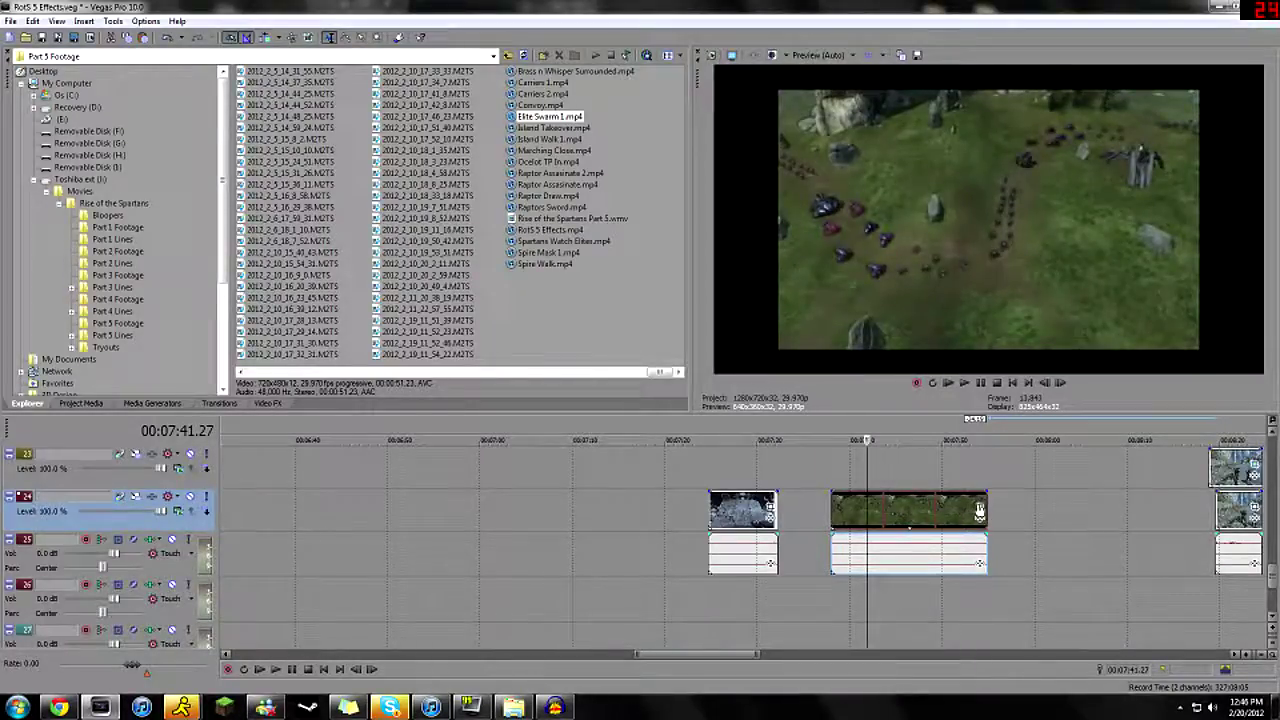
- Crop the Elite Swarm 1 clip to a widescreen frame 720 wide and 368 high at its first pan/crop keyframe
click(979, 508)
click(408, 352)
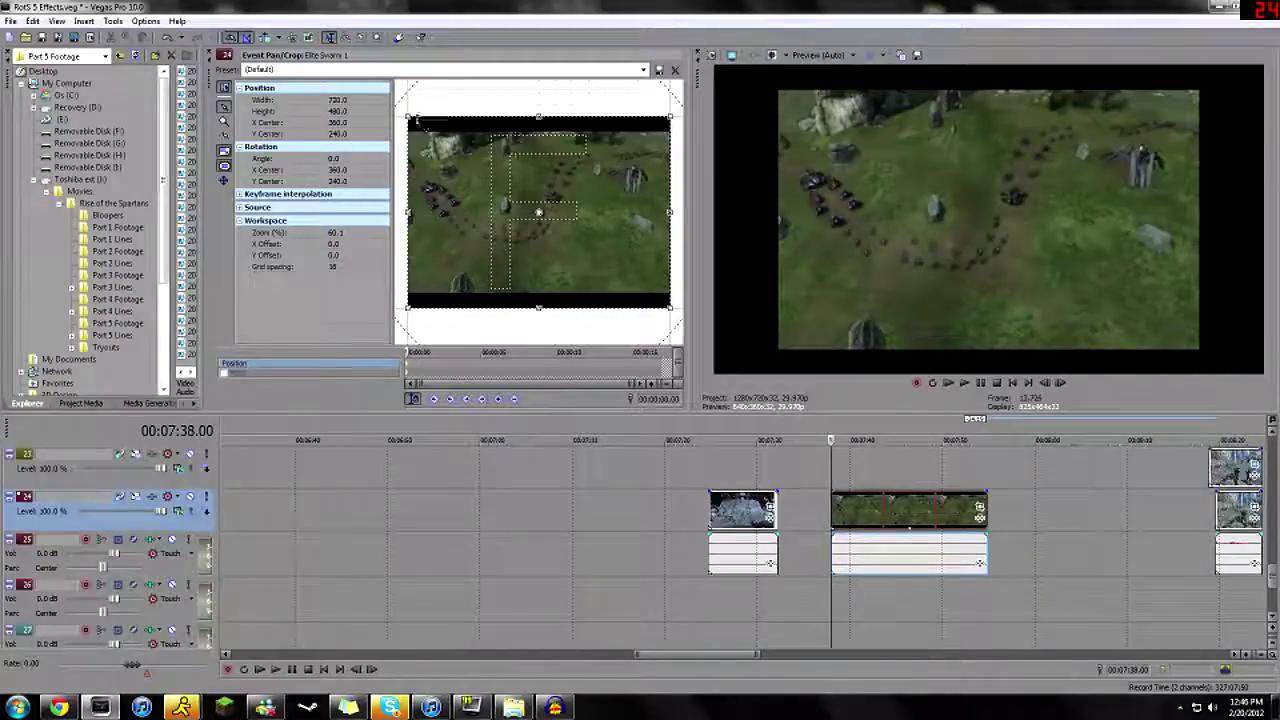
drag(406, 116, 419, 131)
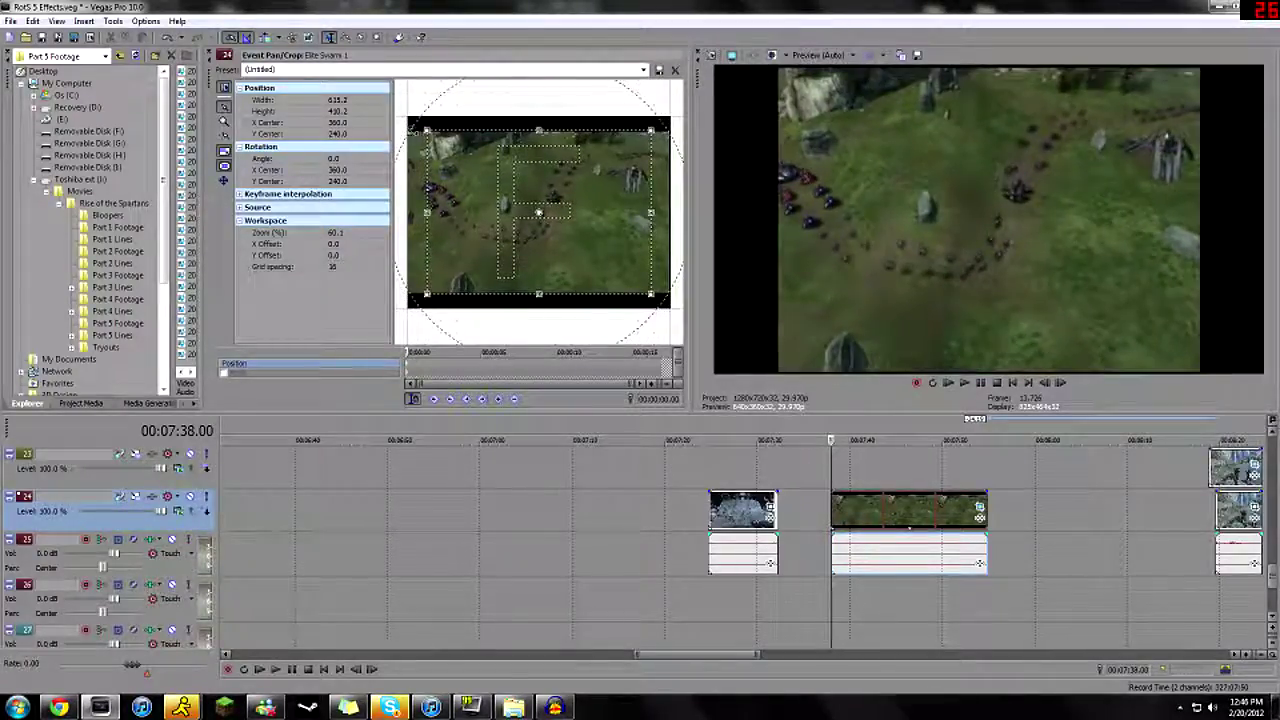
click(643, 69)
click(416, 118)
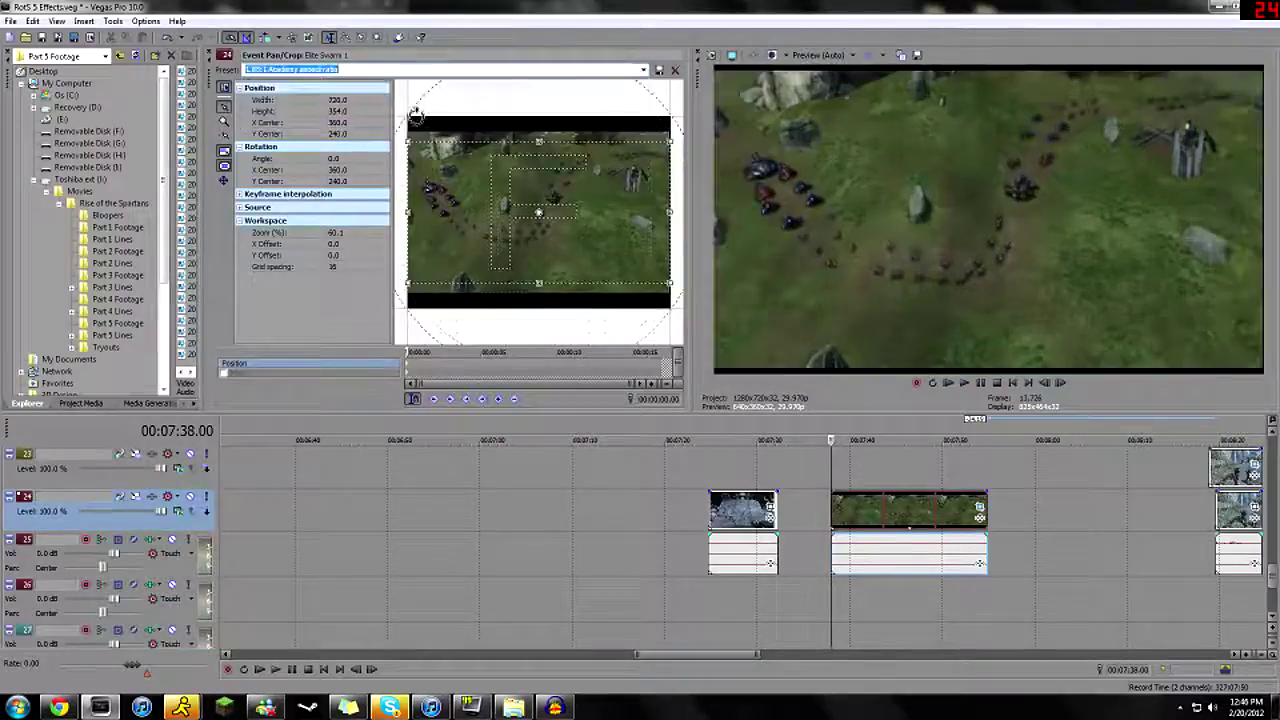
key(Down)
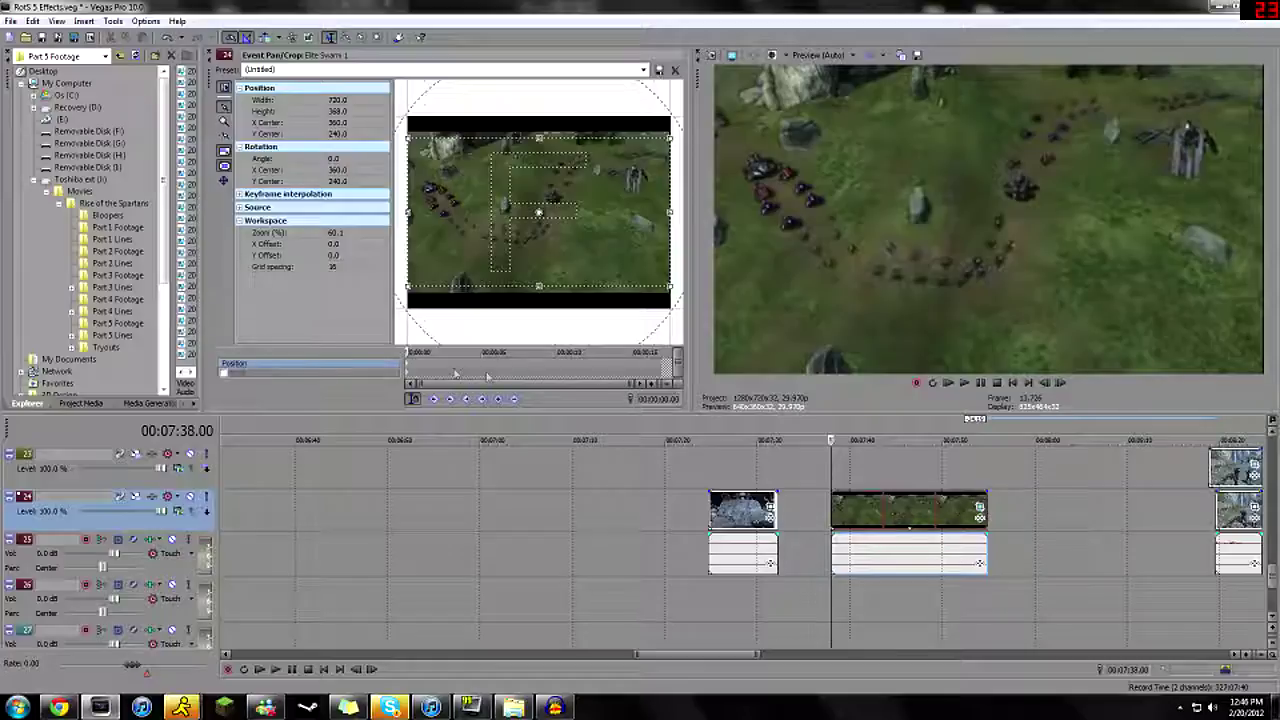
- Keyframe the crop at 00:00:16.21 to about 635 by 325, centred at 341.7, 216.7 and rotated -2.3 degrees, and preview the camera move
right_click(409, 368)
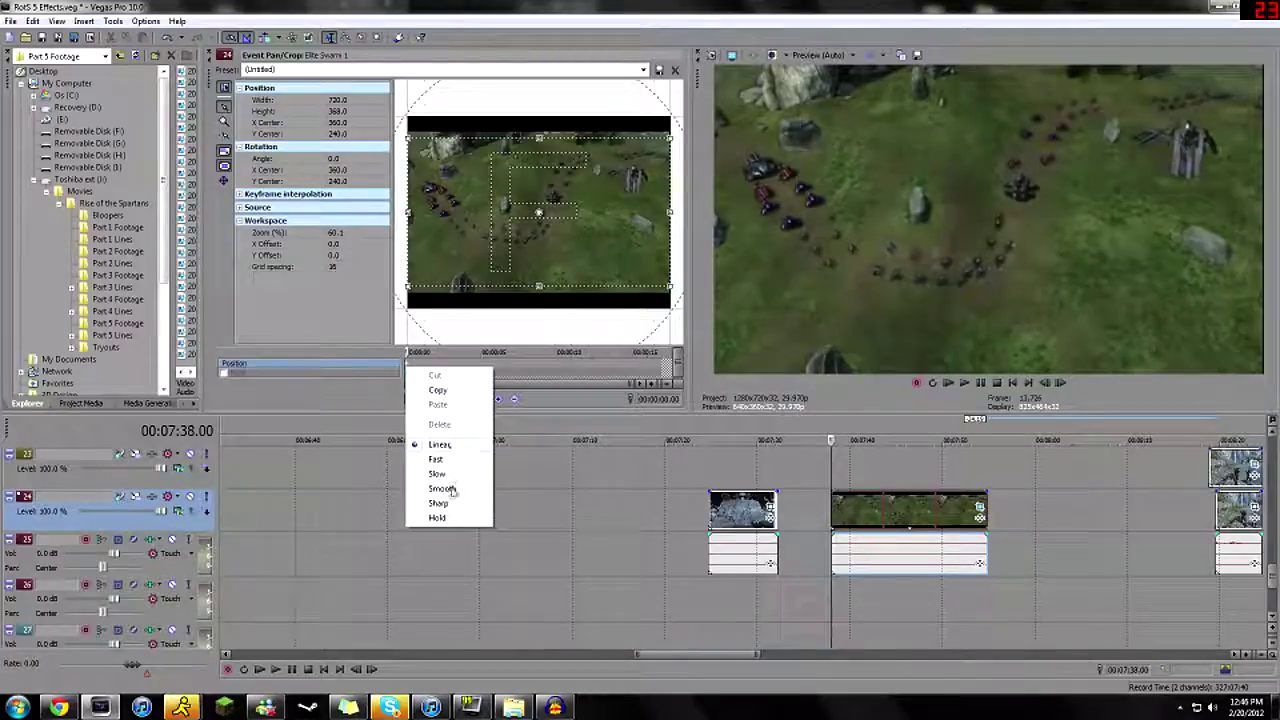
click(408, 367)
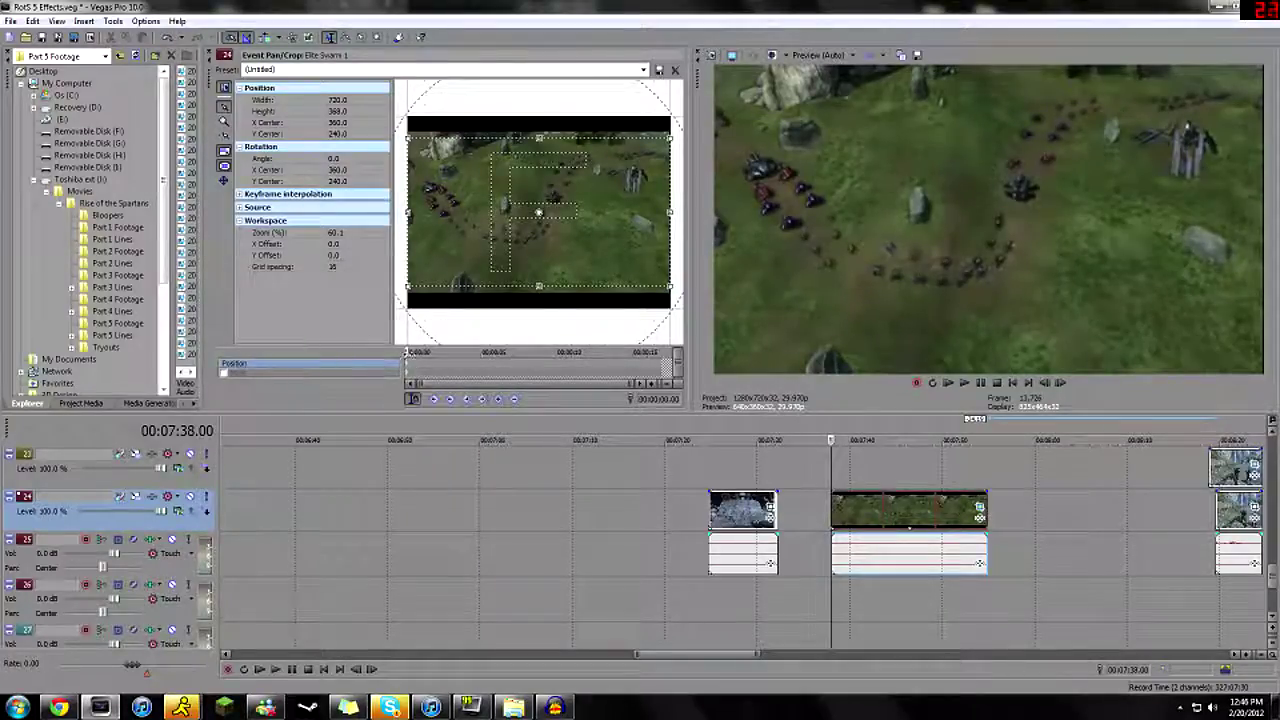
drag(408, 352, 649, 353)
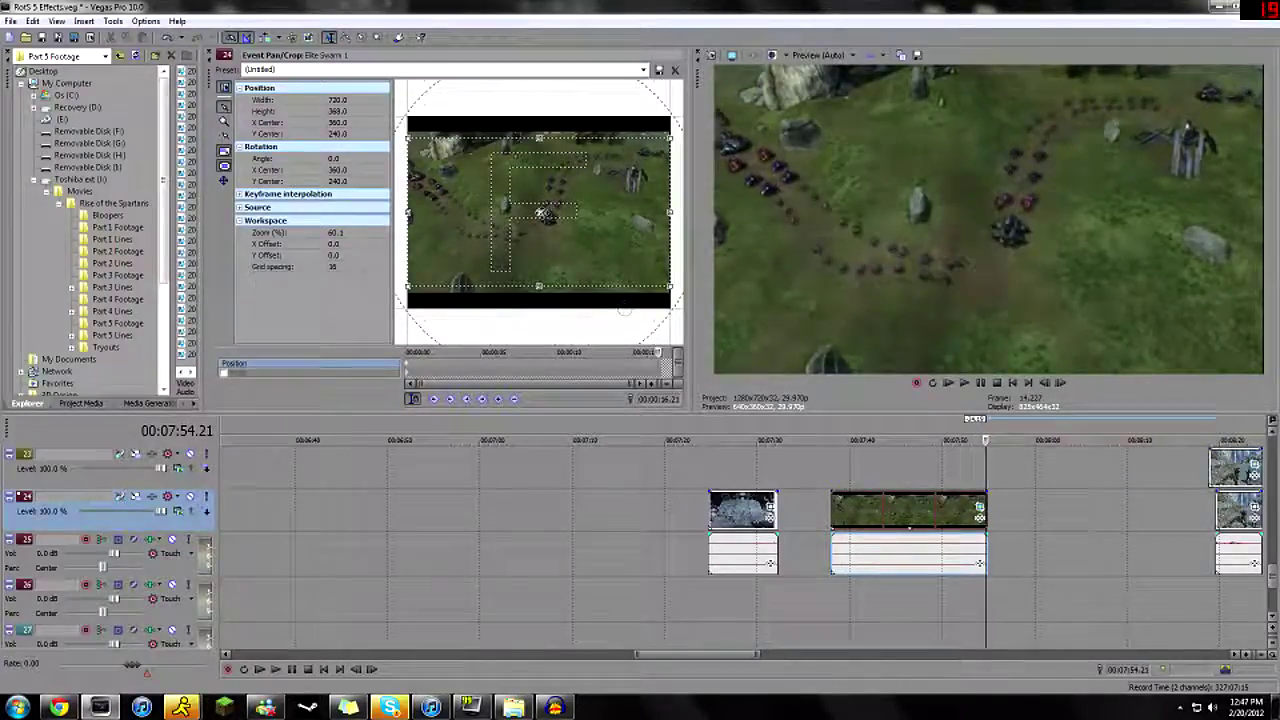
drag(408, 138, 423, 147)
drag(490, 123, 485, 126)
drag(491, 232, 482, 222)
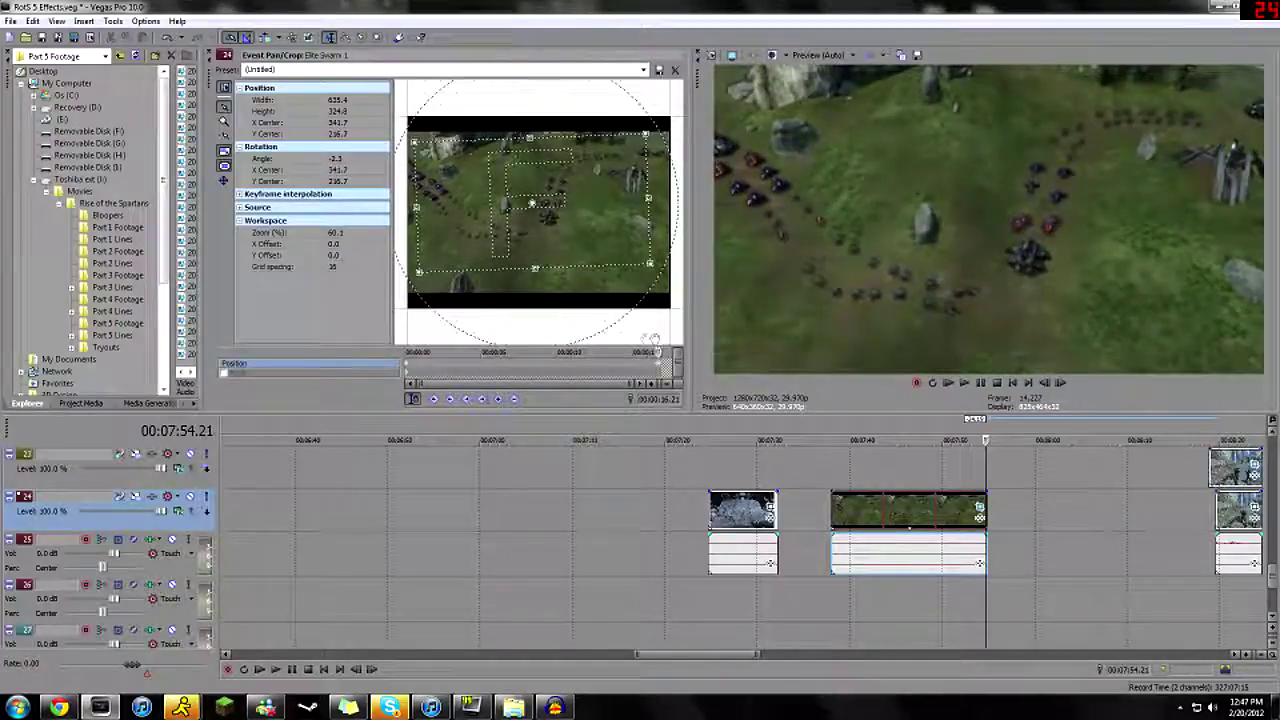
drag(655, 352, 411, 341)
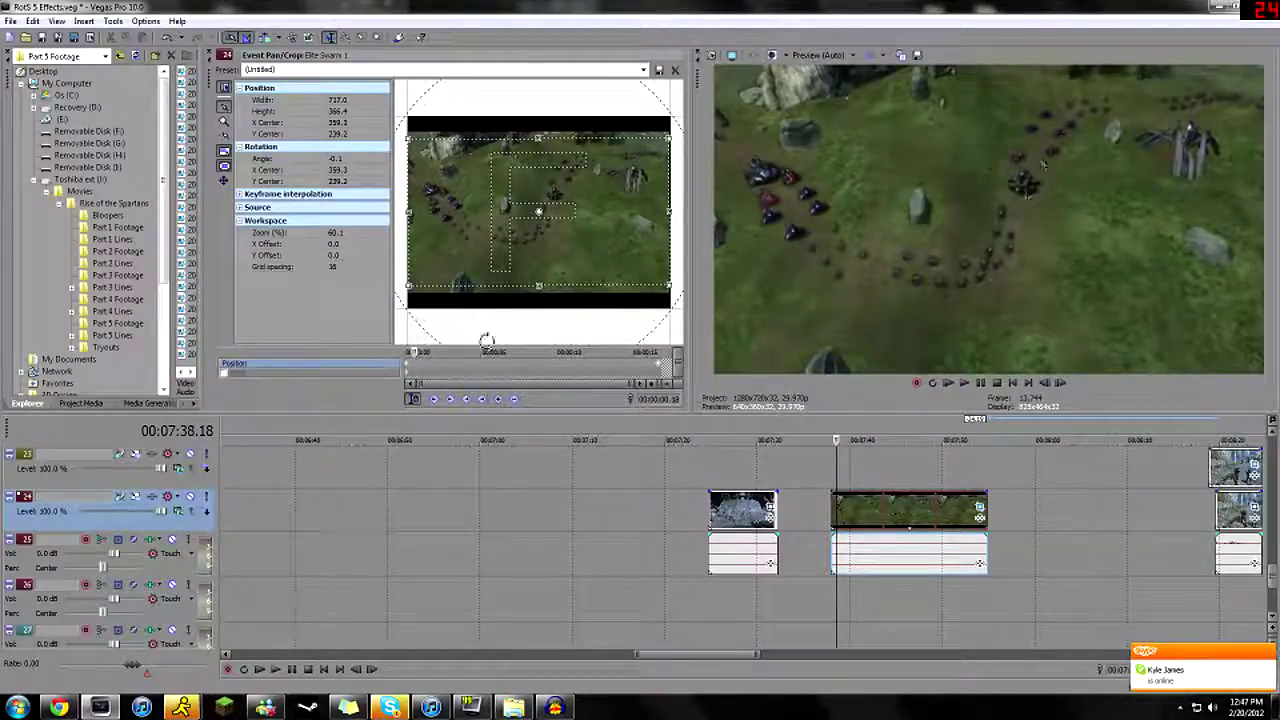
- Scrub through the opening of the Elite Swarm 1 clip to check its keyframed camera move
drag(438, 348, 585, 352)
click(843, 510)
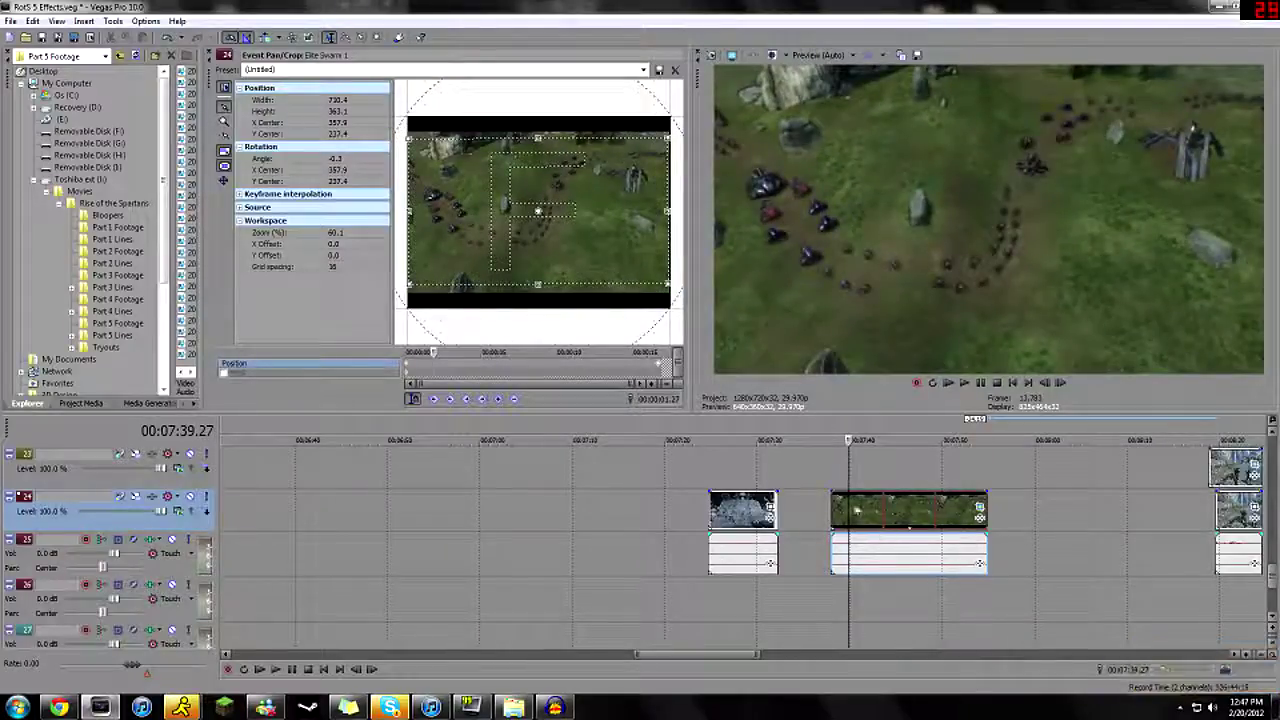
scroll(830, 508, down, 3)
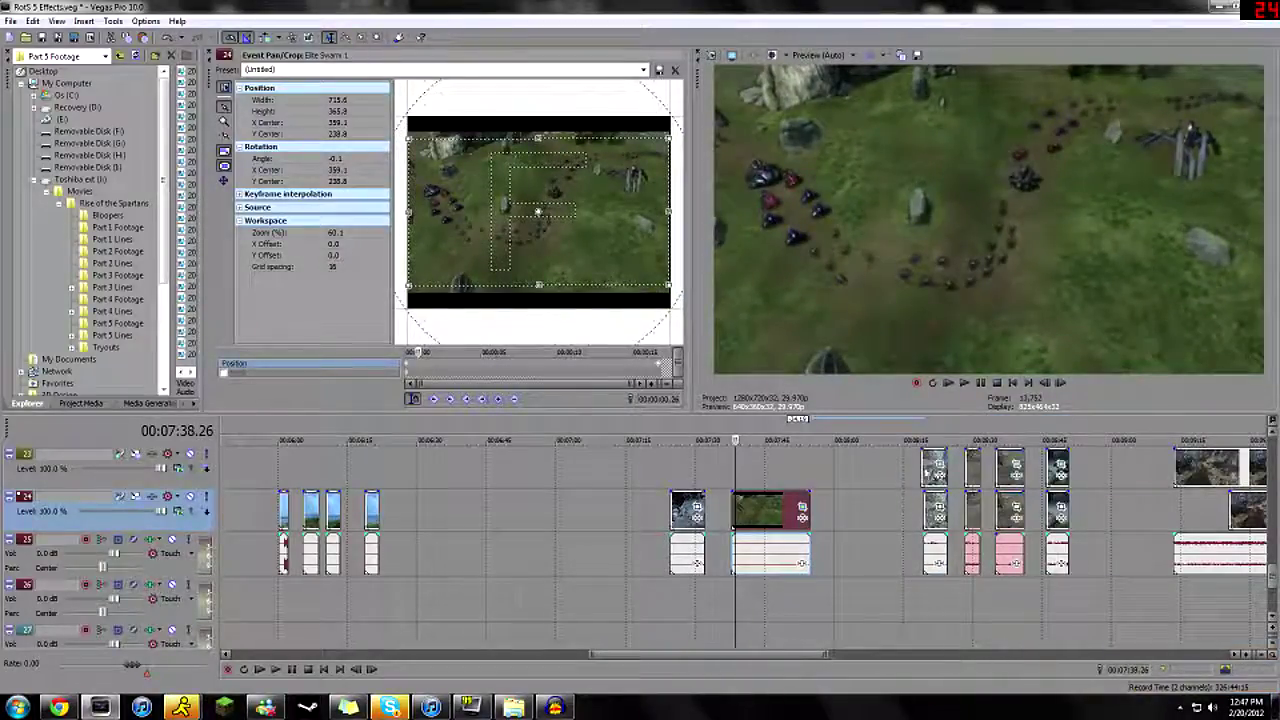
- Look through the layered shots on tracks 23 and 24 from about 00:08:18 to 00:11:17
click(926, 473)
scroll(997, 485, up, 5)
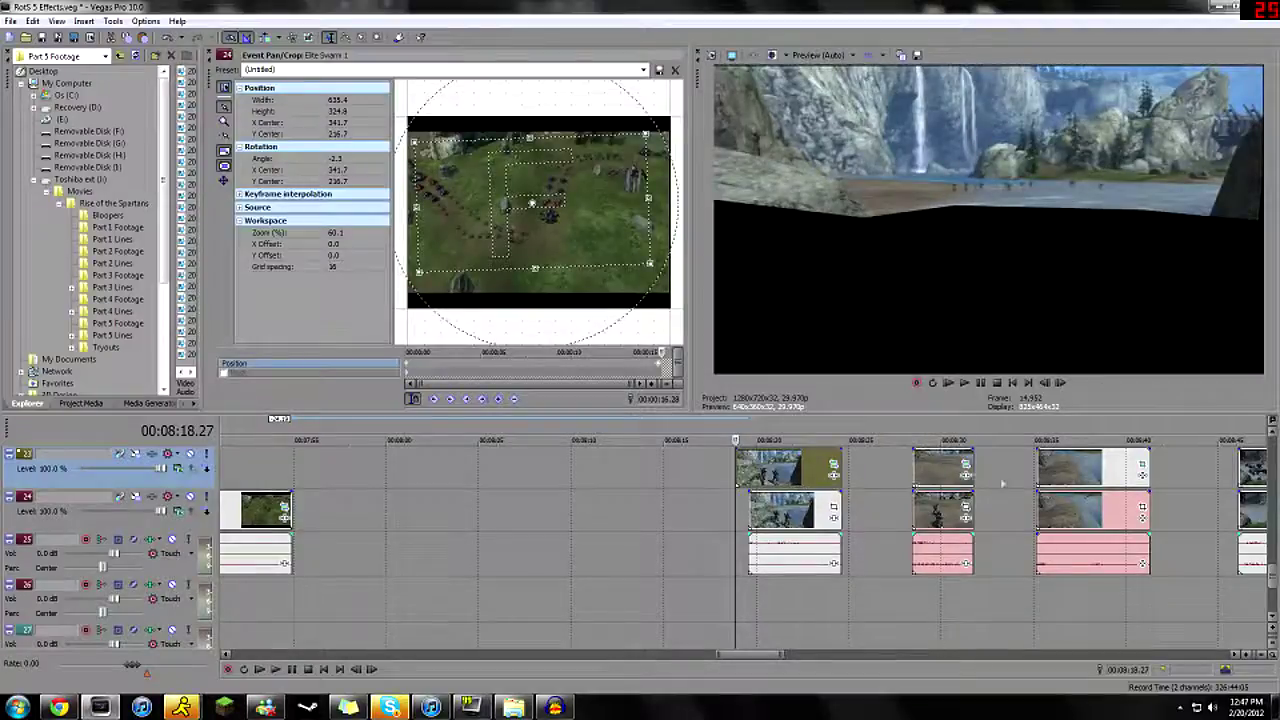
scroll(1002, 484, down, 3)
click(995, 600)
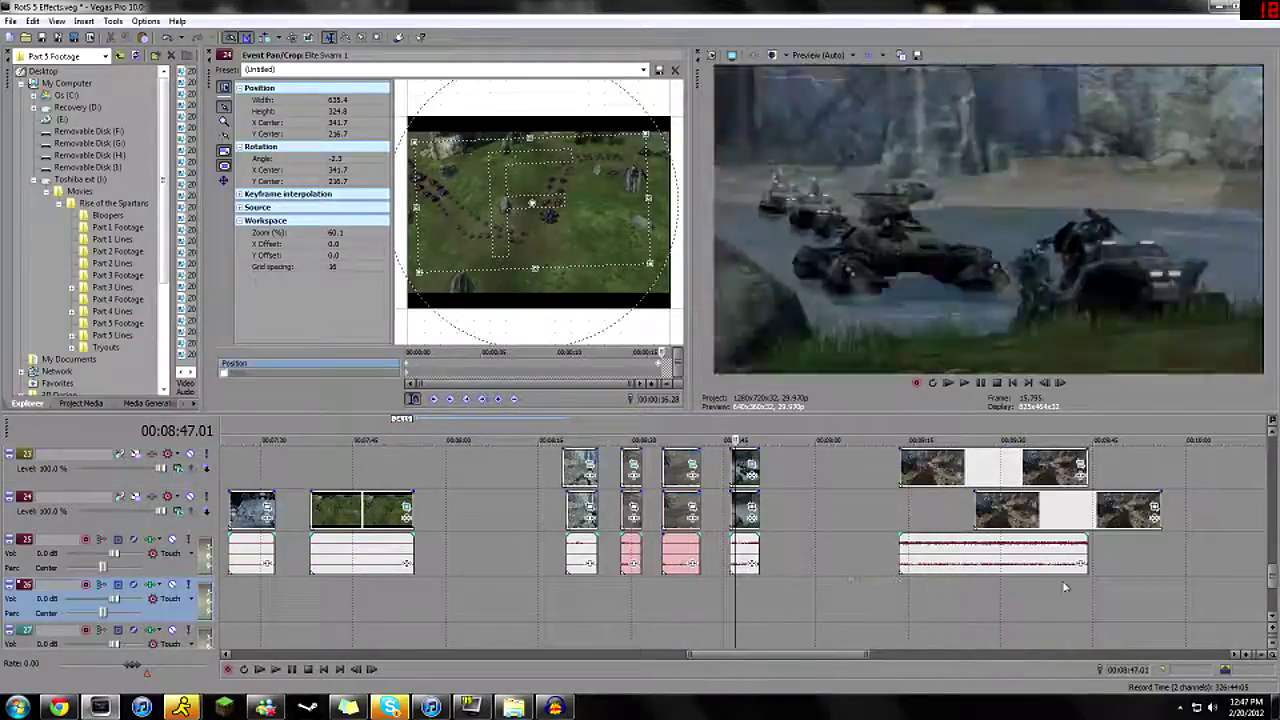
scroll(1020, 590, down, 3)
click(1036, 593)
scroll(1036, 593, up, 3)
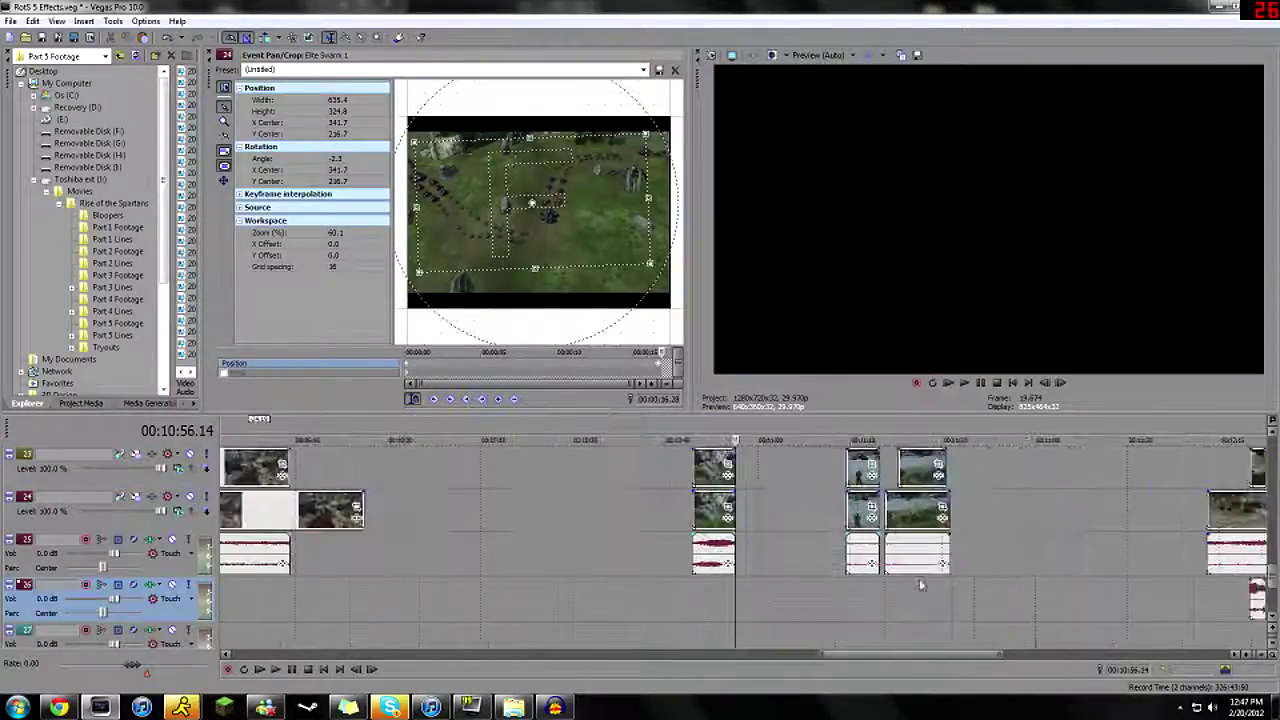
click(990, 585)
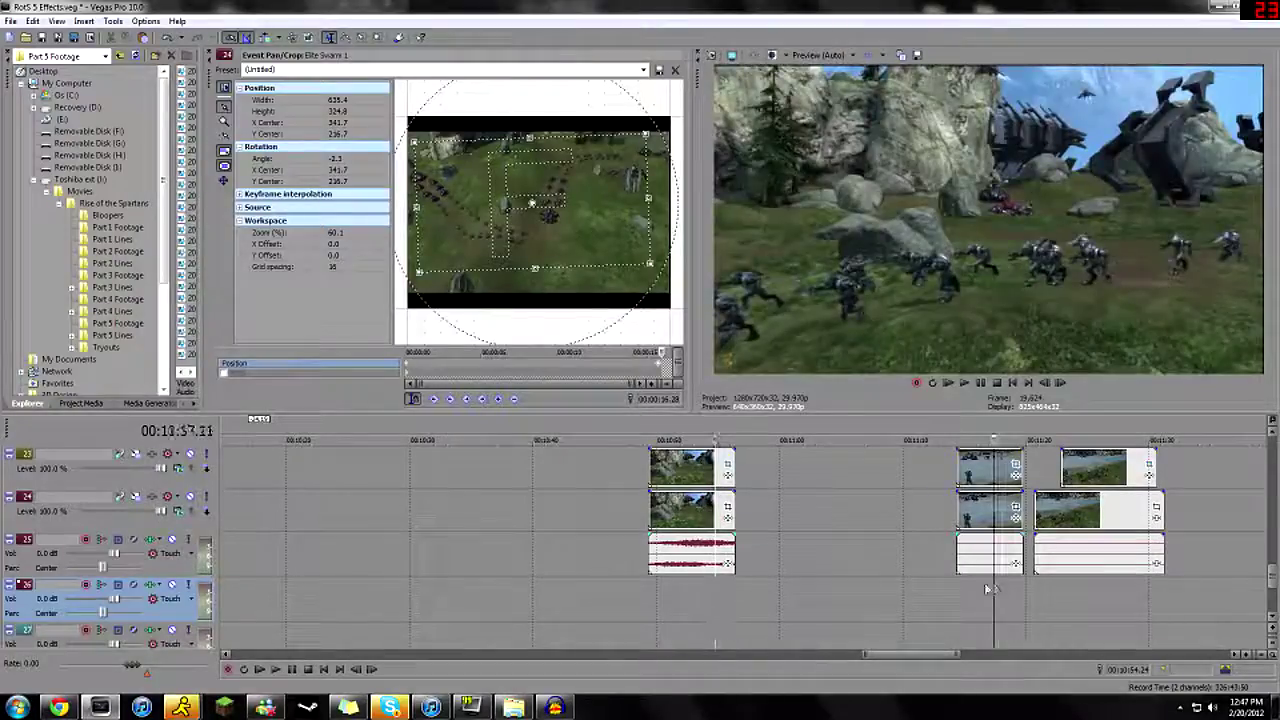
scroll(984, 582, up, 3)
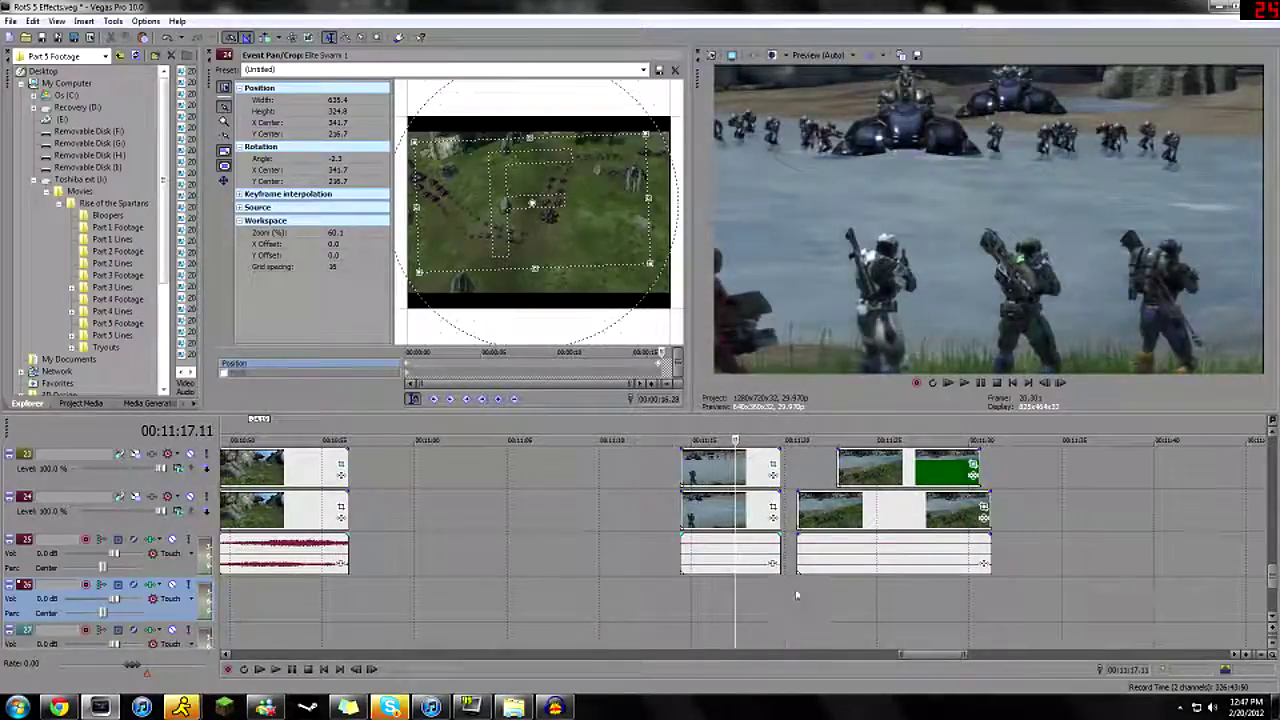
- Find the layered boulder shot on tracks 23 and 24 at about 00:14:39
scroll(867, 578, down, 3)
scroll(1136, 576, down, 5)
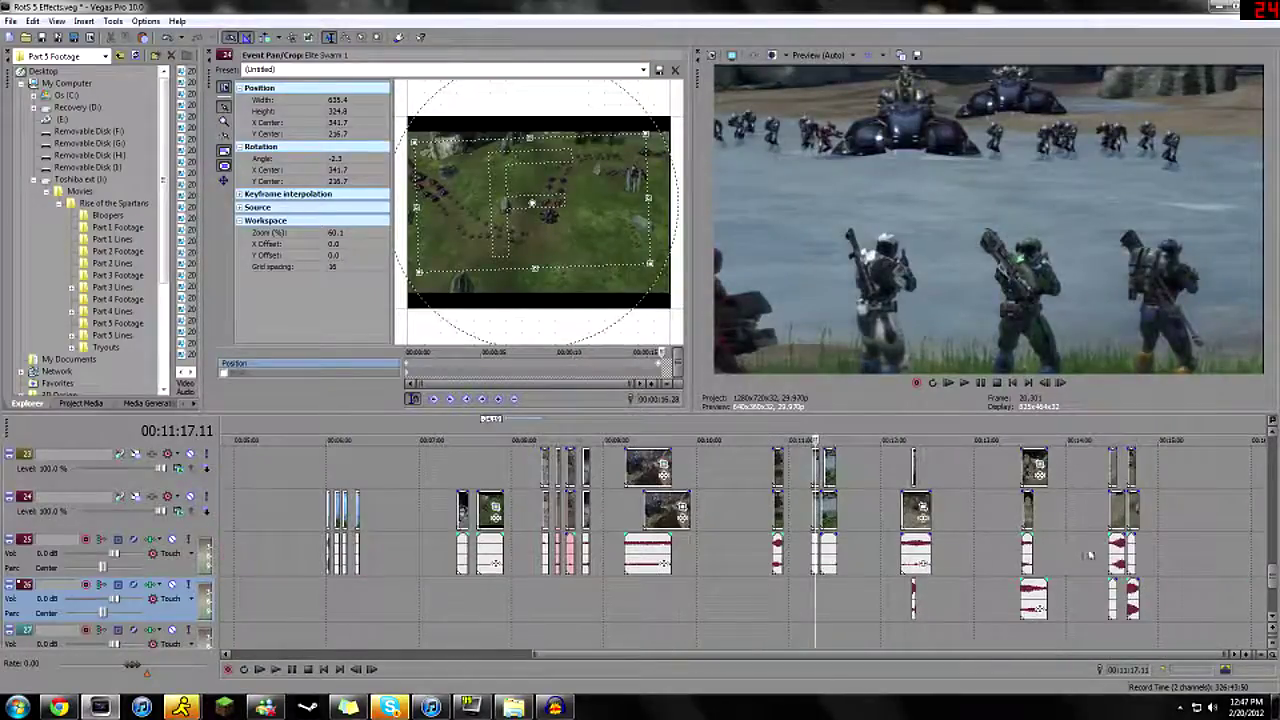
scroll(1080, 563, up, 2)
scroll(913, 548, up, 2)
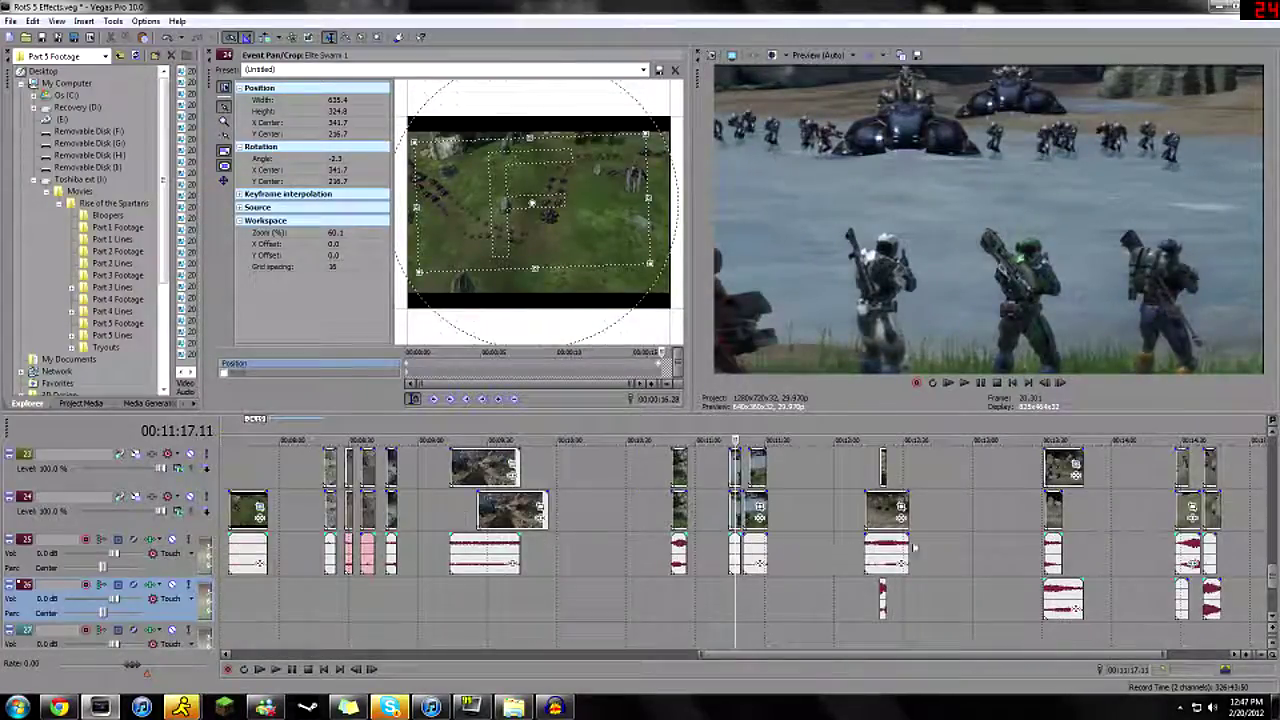
click(1040, 512)
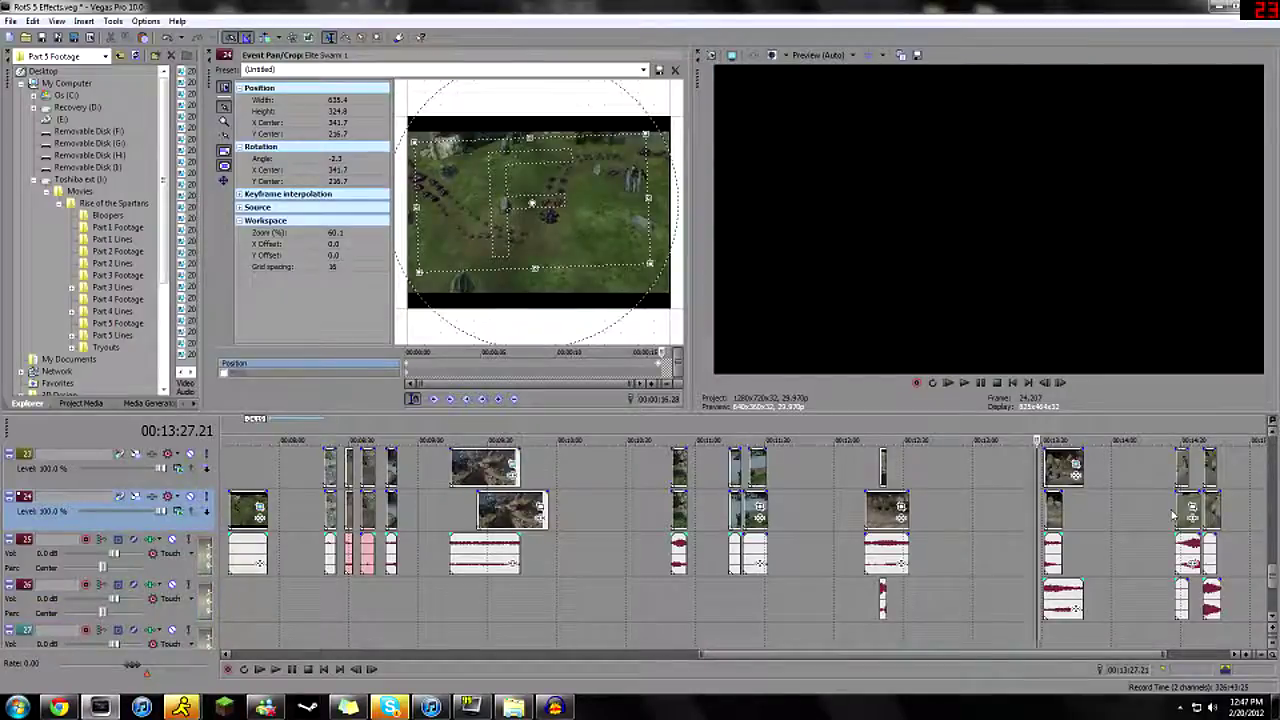
click(1174, 514)
scroll(1172, 514, up, 3)
click(853, 515)
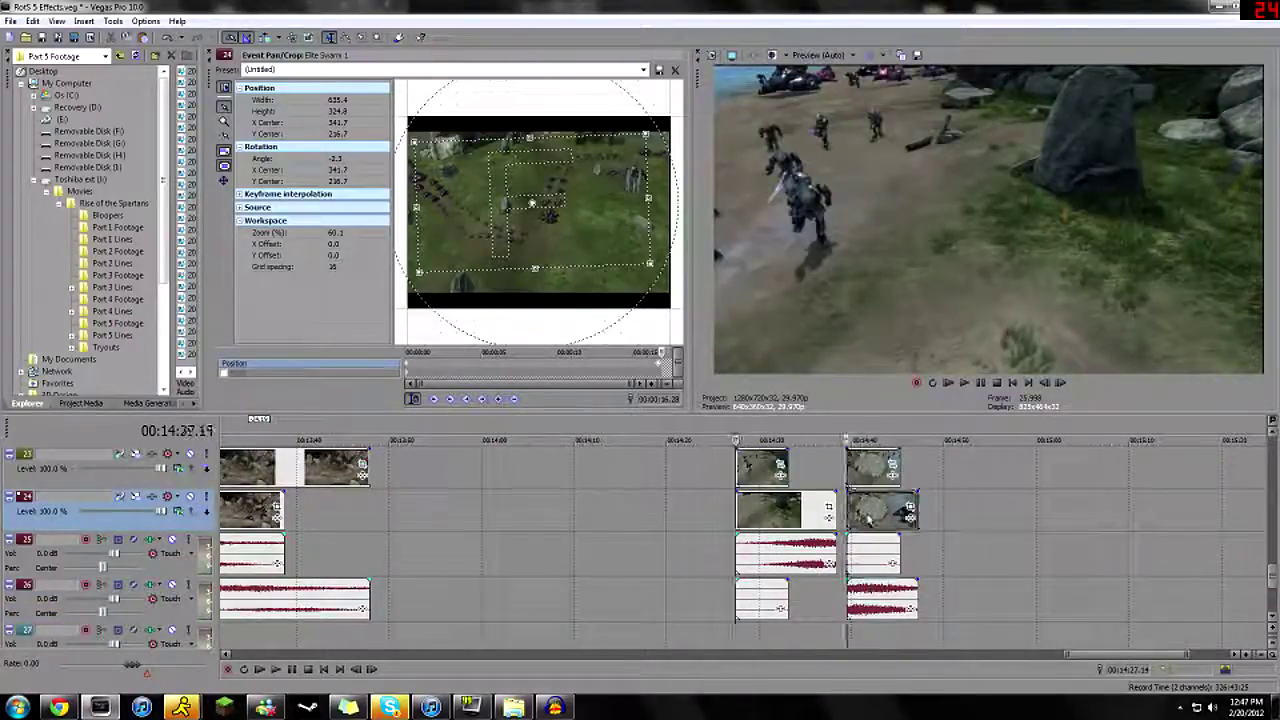
scroll(775, 470, up, 3)
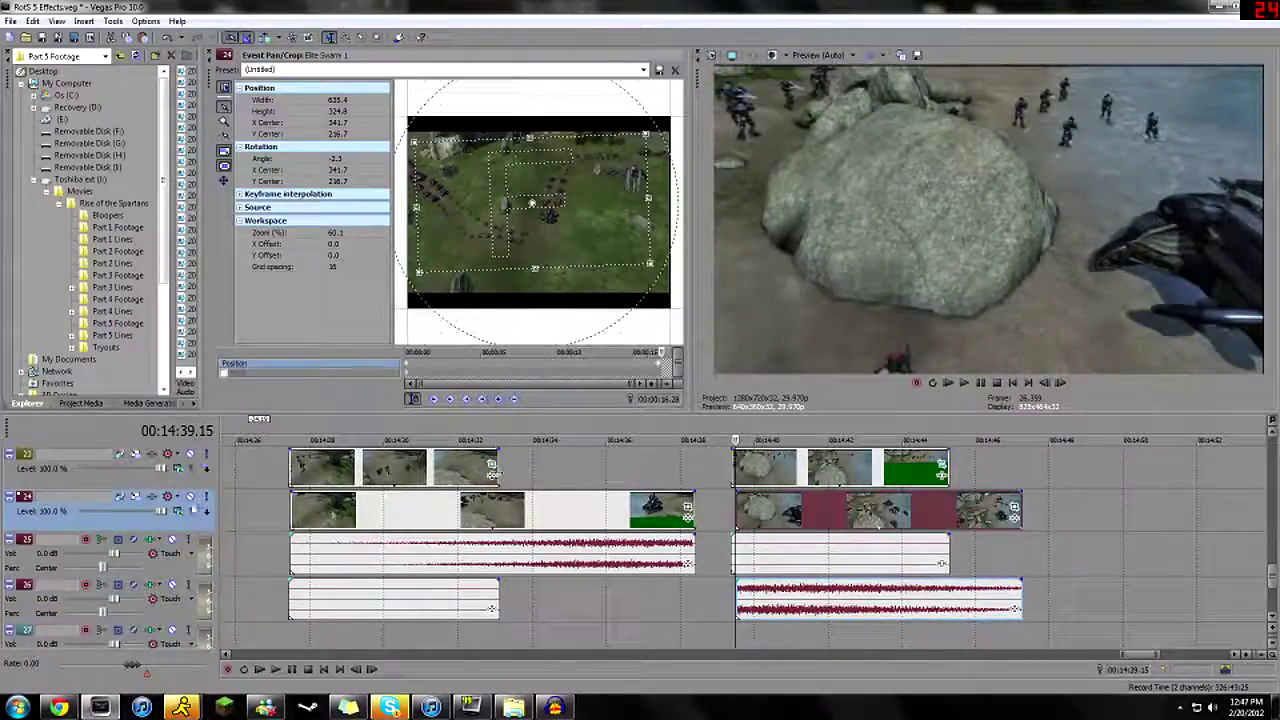
- Solo track 24 to view the boulder shot's base layer alone, and examine it with the track 23 layer restored
click(205, 498)
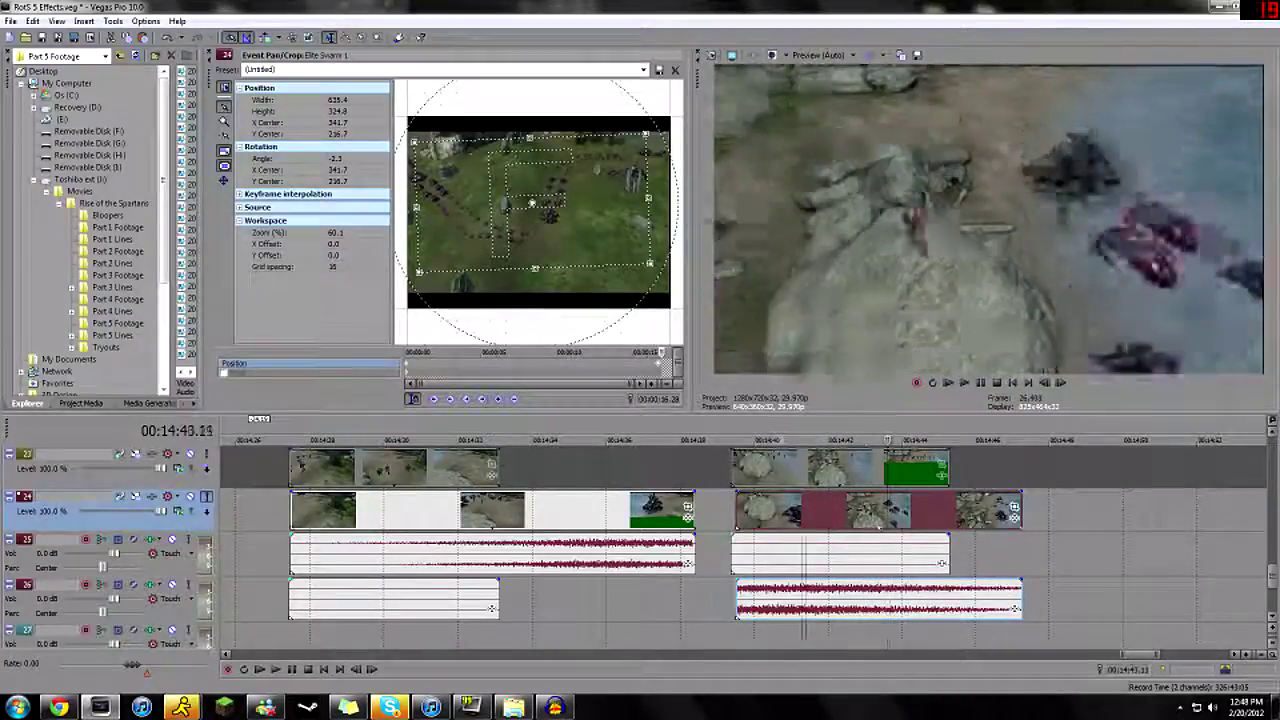
key(space)
scroll(770, 586, up, 1)
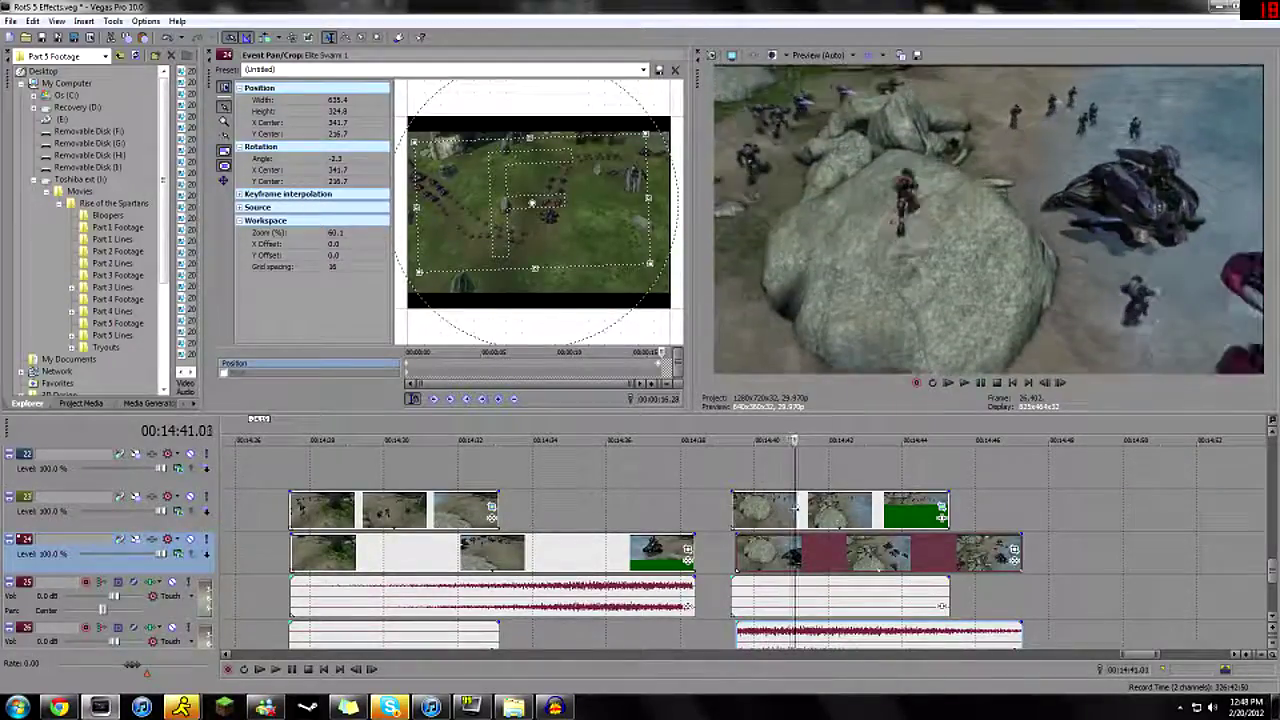
key(Return)
scroll(810, 509, up, 1)
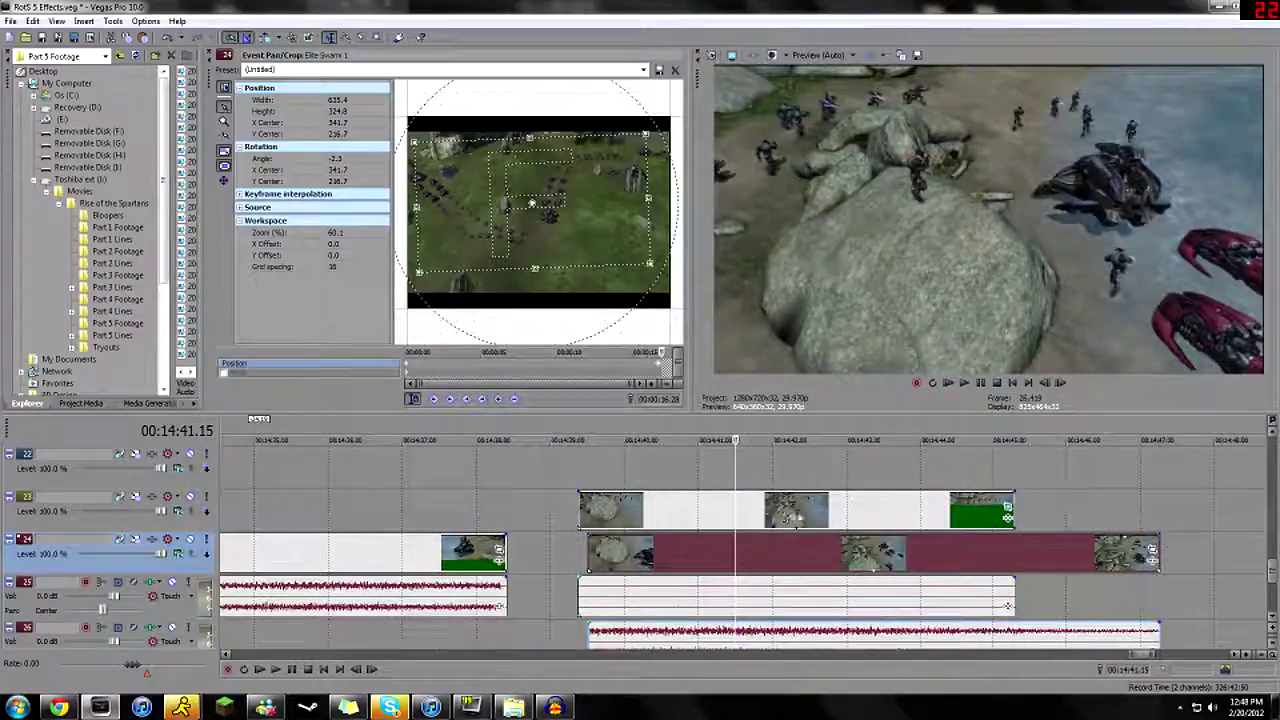
- Nudge the track 23 boulder clip slightly later against the track 24 clip and play the combined shot
click(818, 510)
mouse_move(818, 510)
mouse_down()
mouse_move(732, 514)
mouse_move(983, 511)
mouse_move(821, 517)
mouse_up()
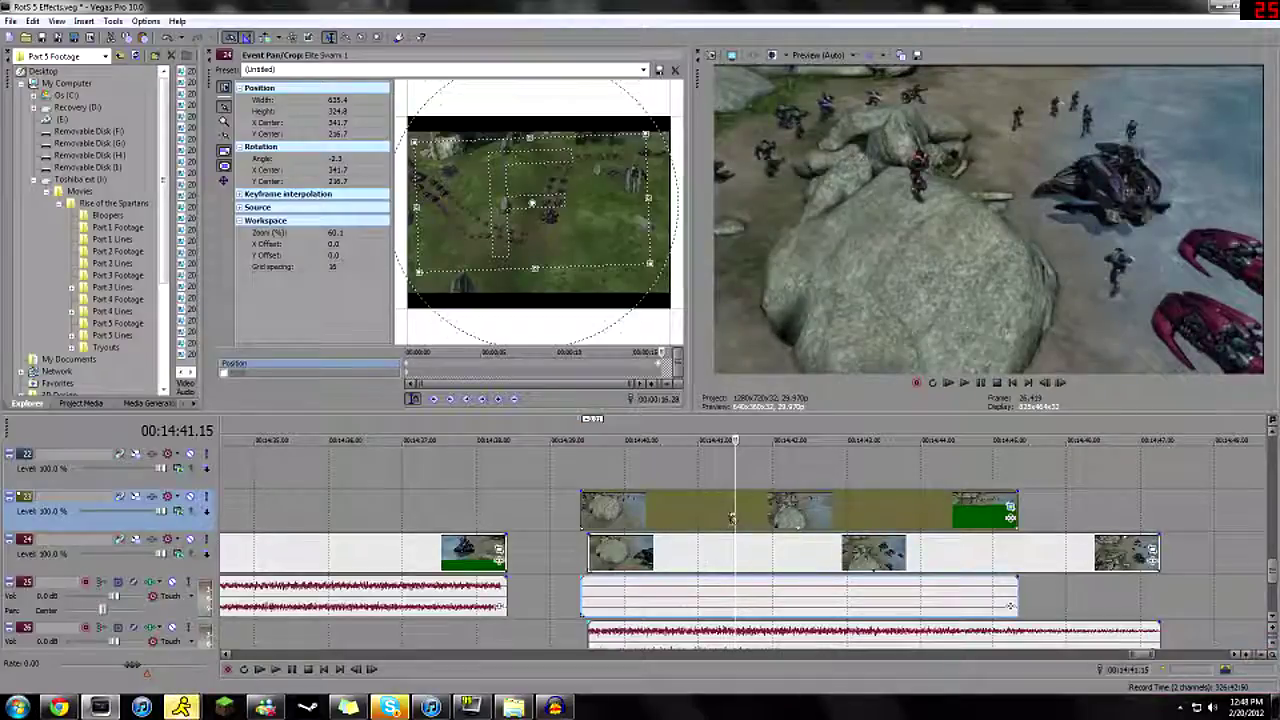
key(space)
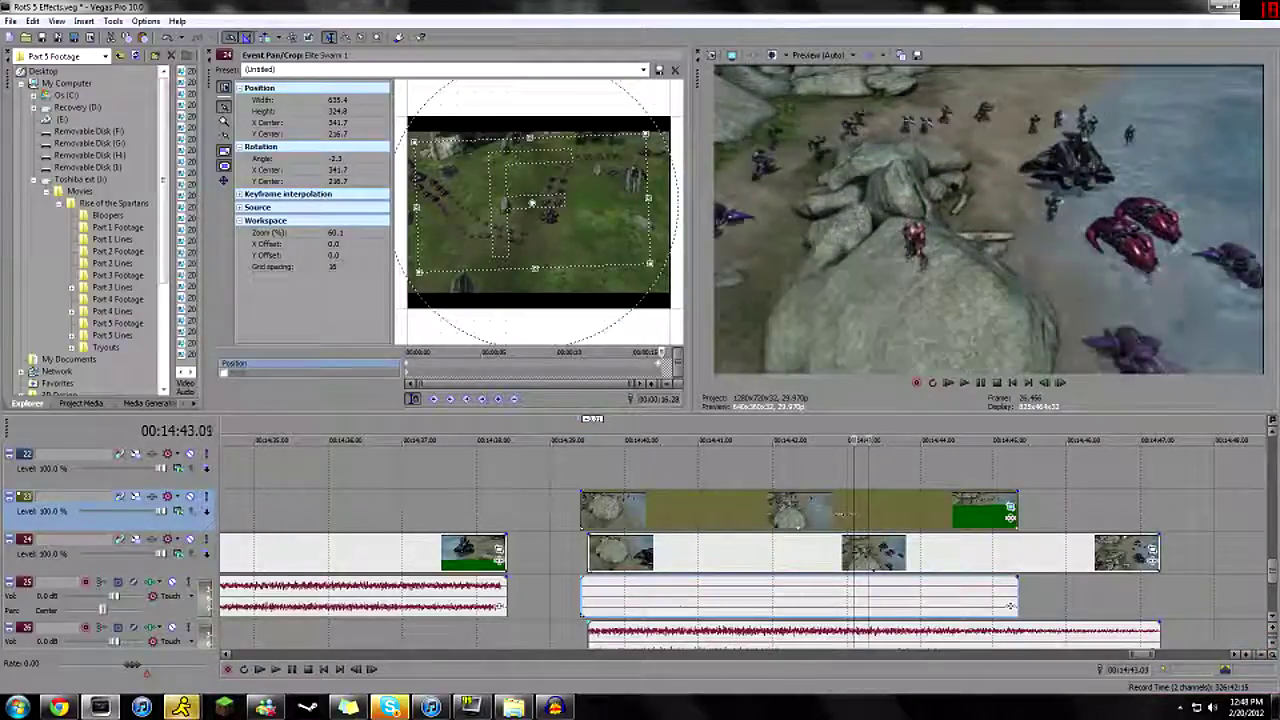
- Go to the layered shot of soldiers at the water at about 00:11:16 and play it
click(417, 508)
scroll(416, 510, down, 10)
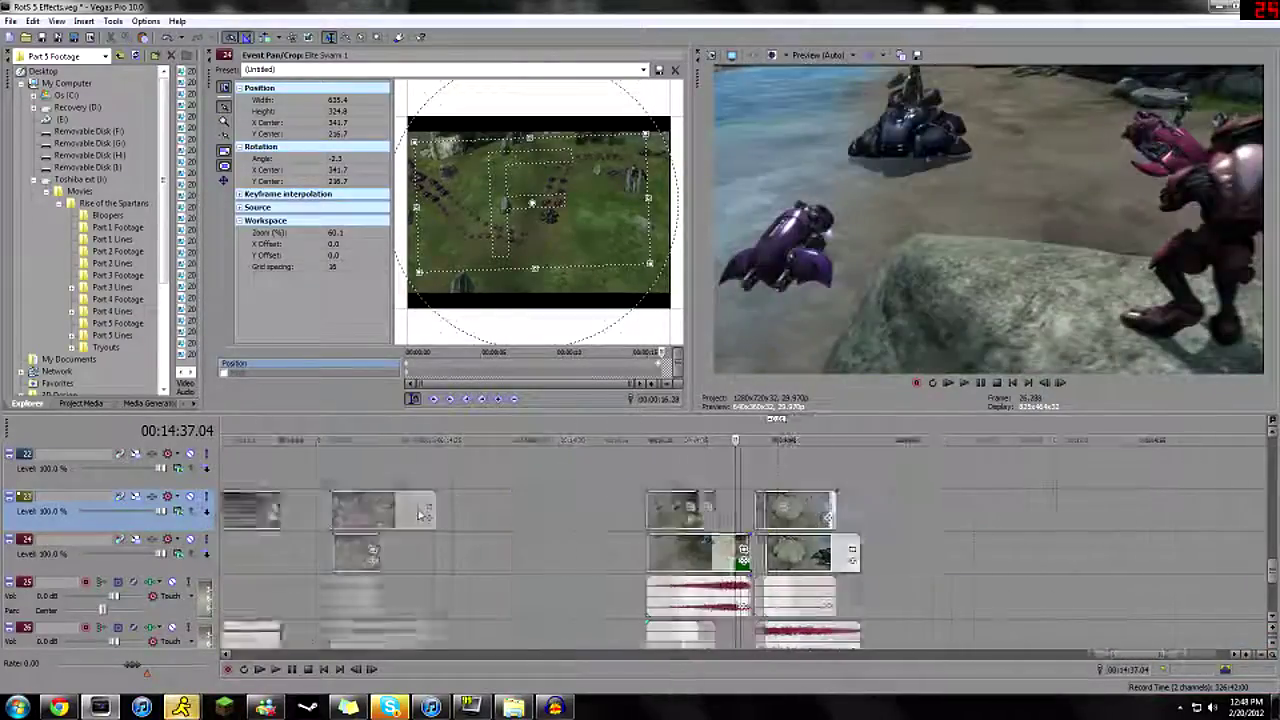
click(595, 483)
scroll(595, 483, up, 7)
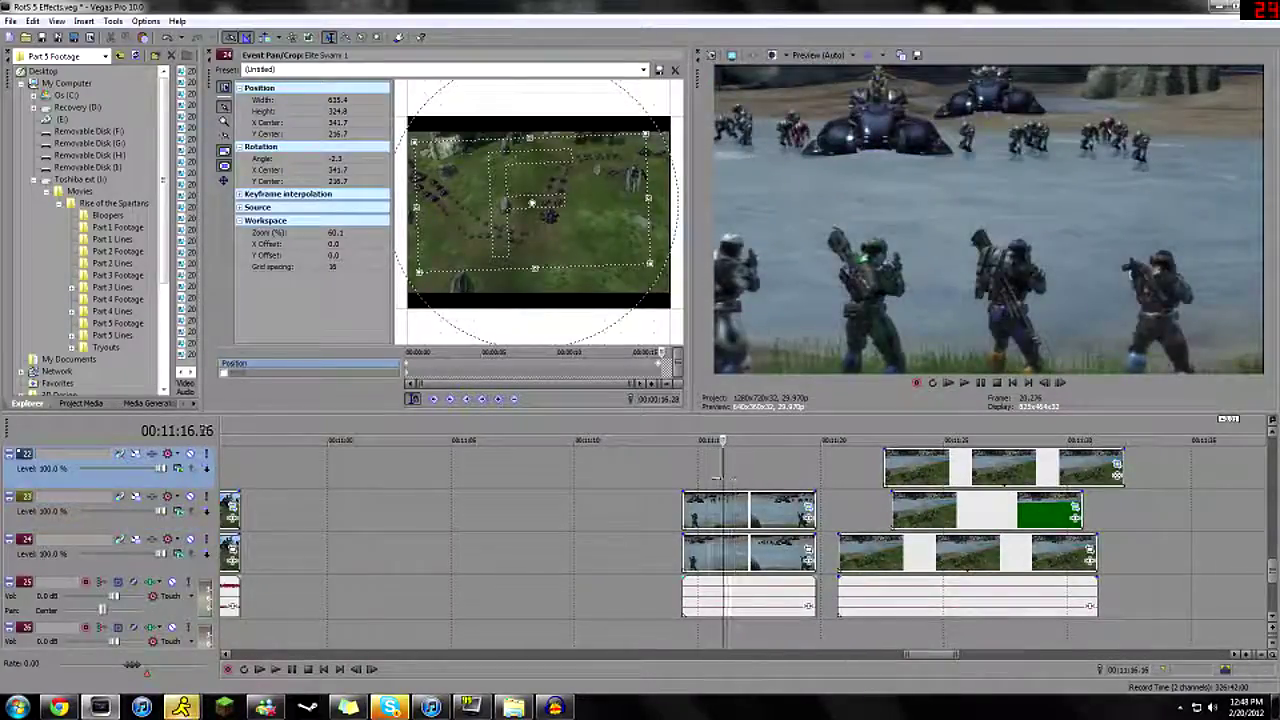
click(702, 480)
key(space)
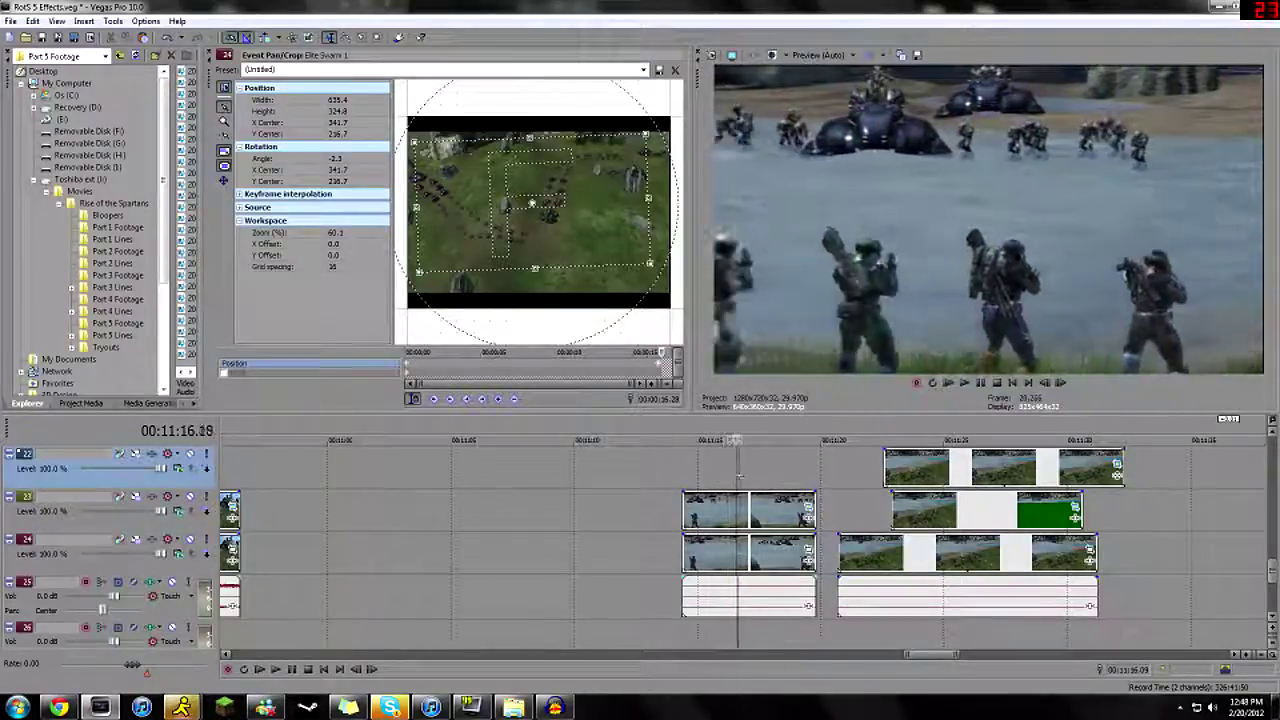
- Move the masked track 23 clip earlier, clear of the track 24 clip, and view each layer on its own
drag(780, 515, 570, 515)
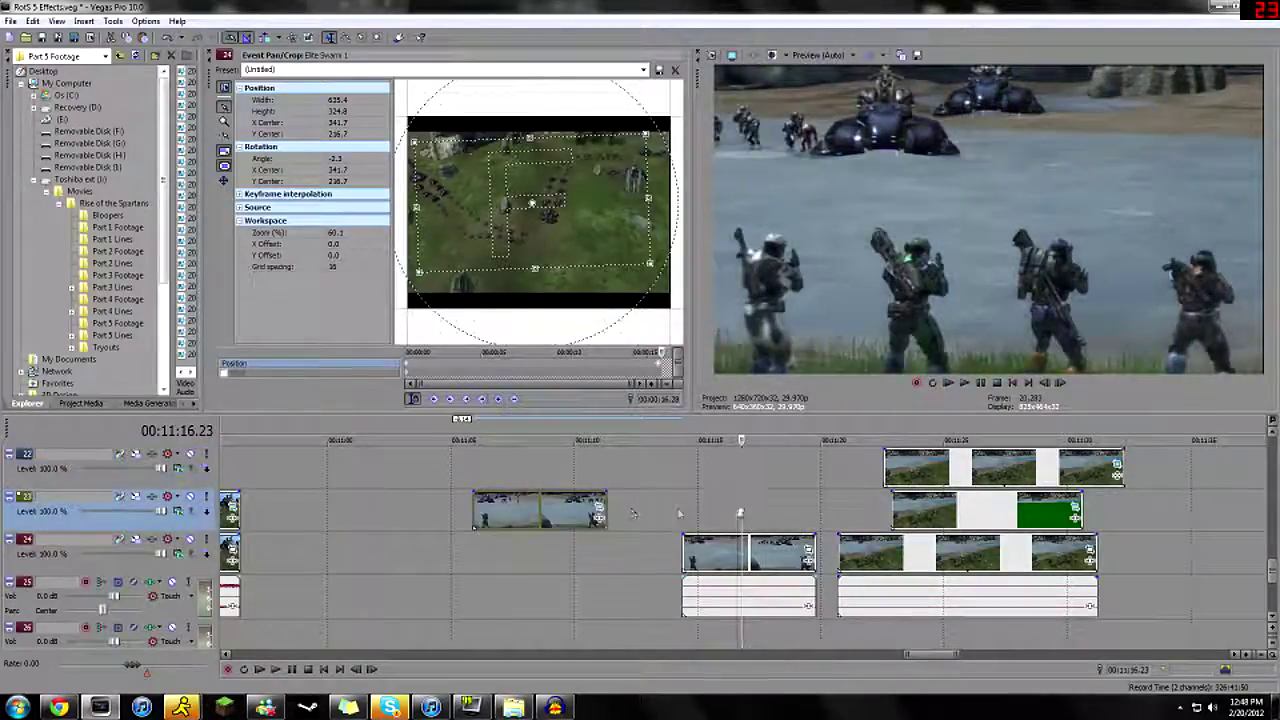
key(space)
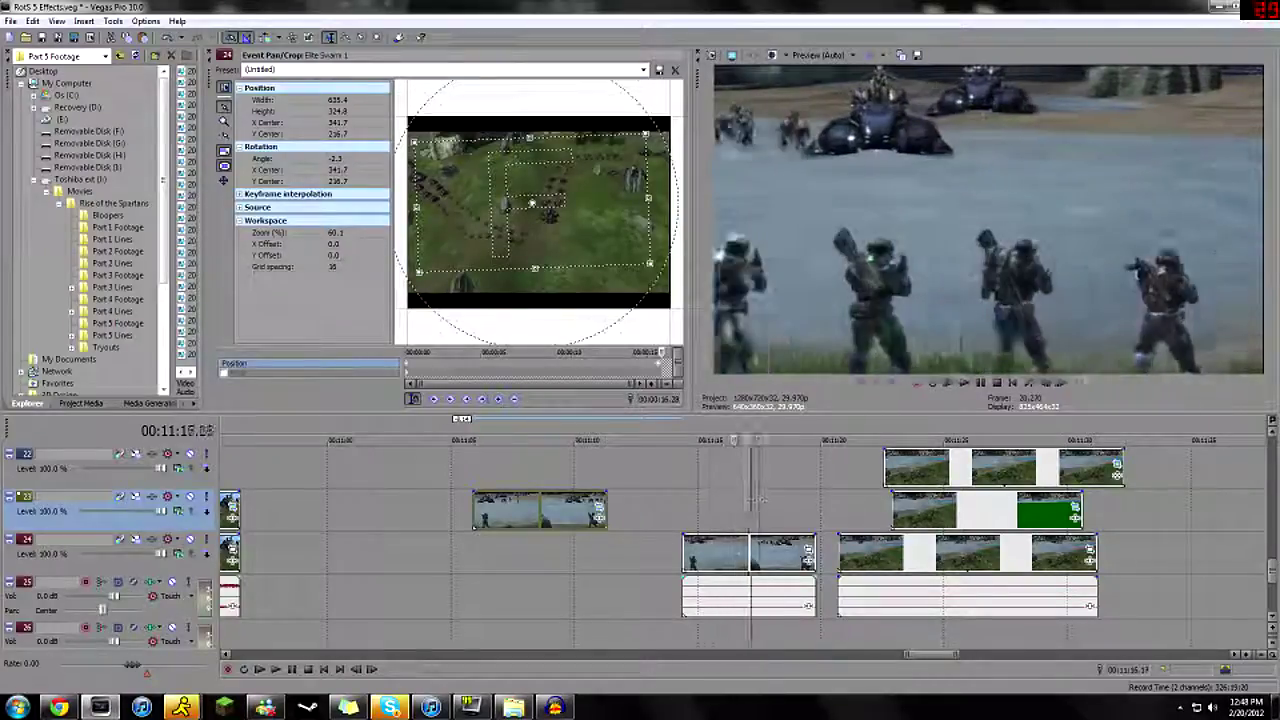
click(516, 512)
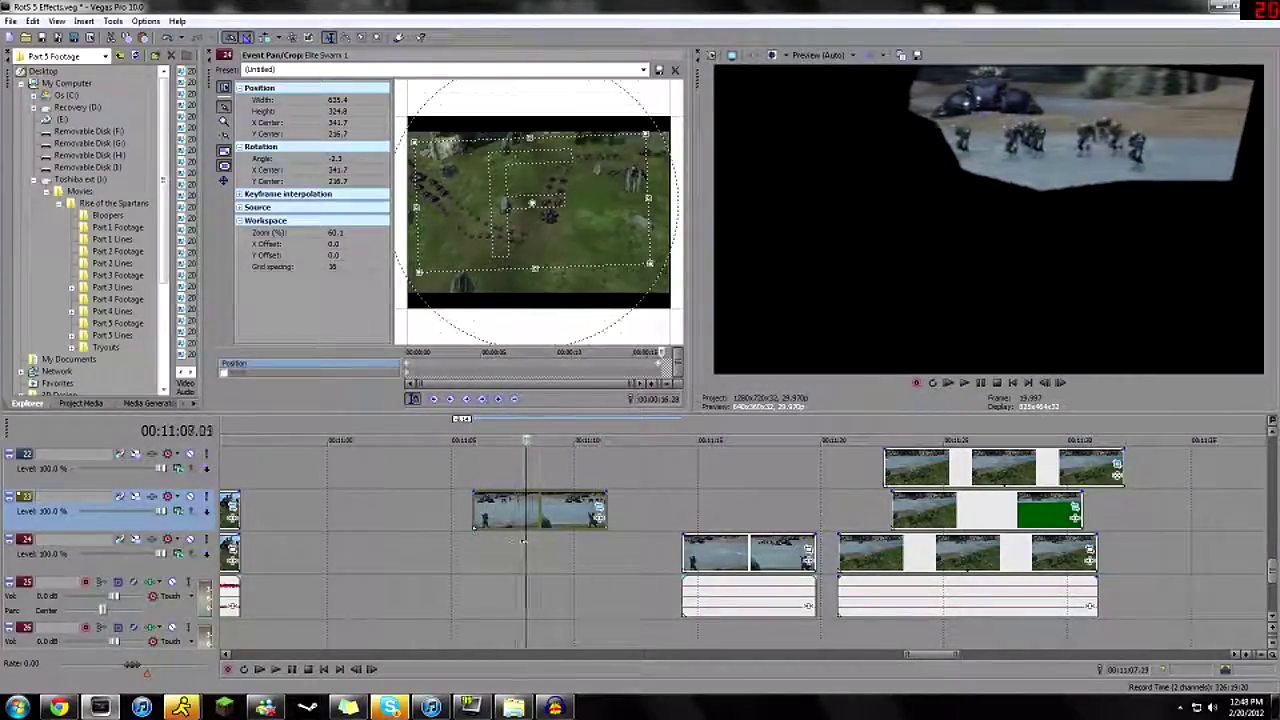
- Realign the masked track 23 clip directly above its track 24 clip and scrub the combined shot to 00:11:18.02
drag(557, 510, 757, 510)
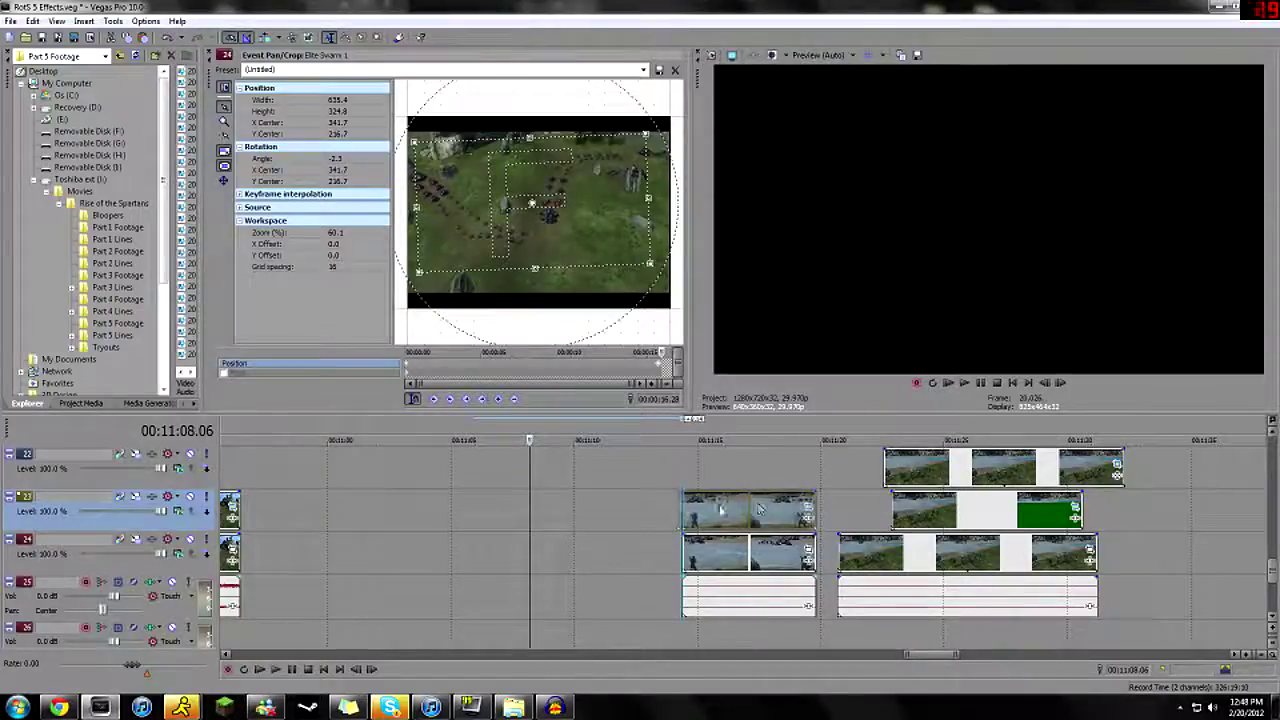
click(720, 469)
drag(718, 464, 774, 470)
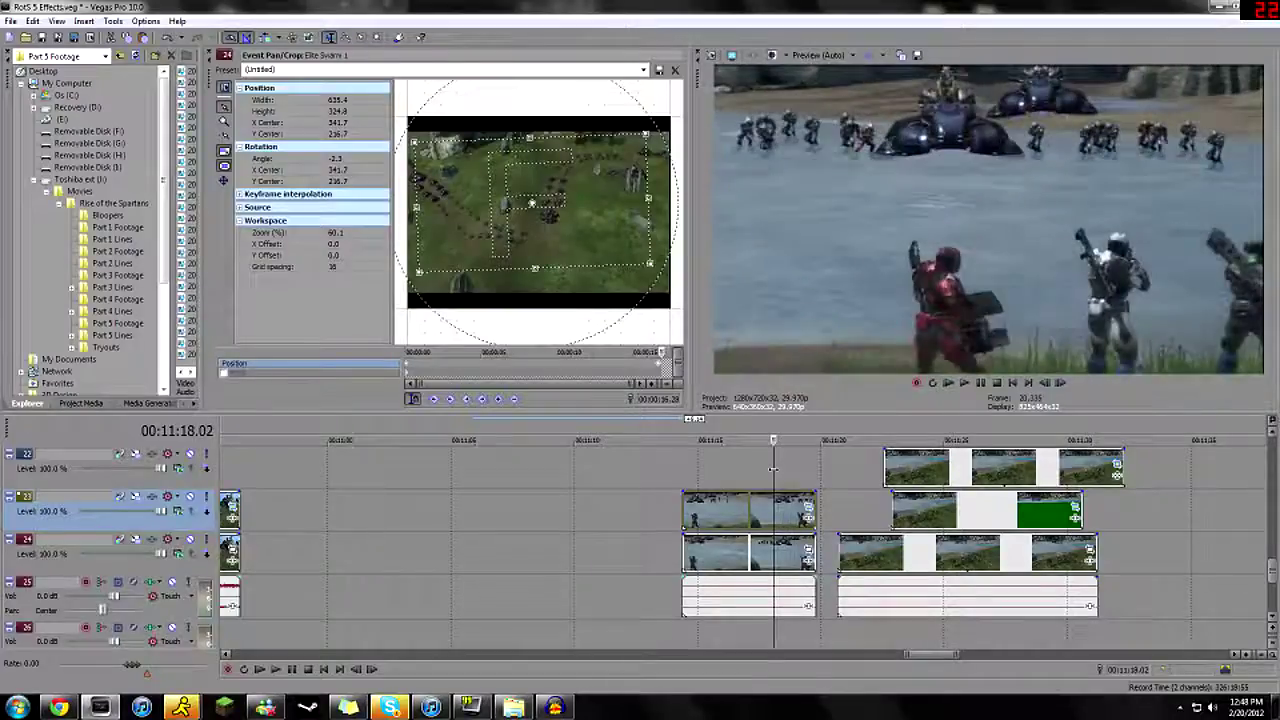
- Go to the three overlapping canyon clips on tracks 22 to 24 and scrub from 00:09:30.18 to 00:09:38.21
scroll(553, 511, down, 3)
scroll(553, 511, down, 2)
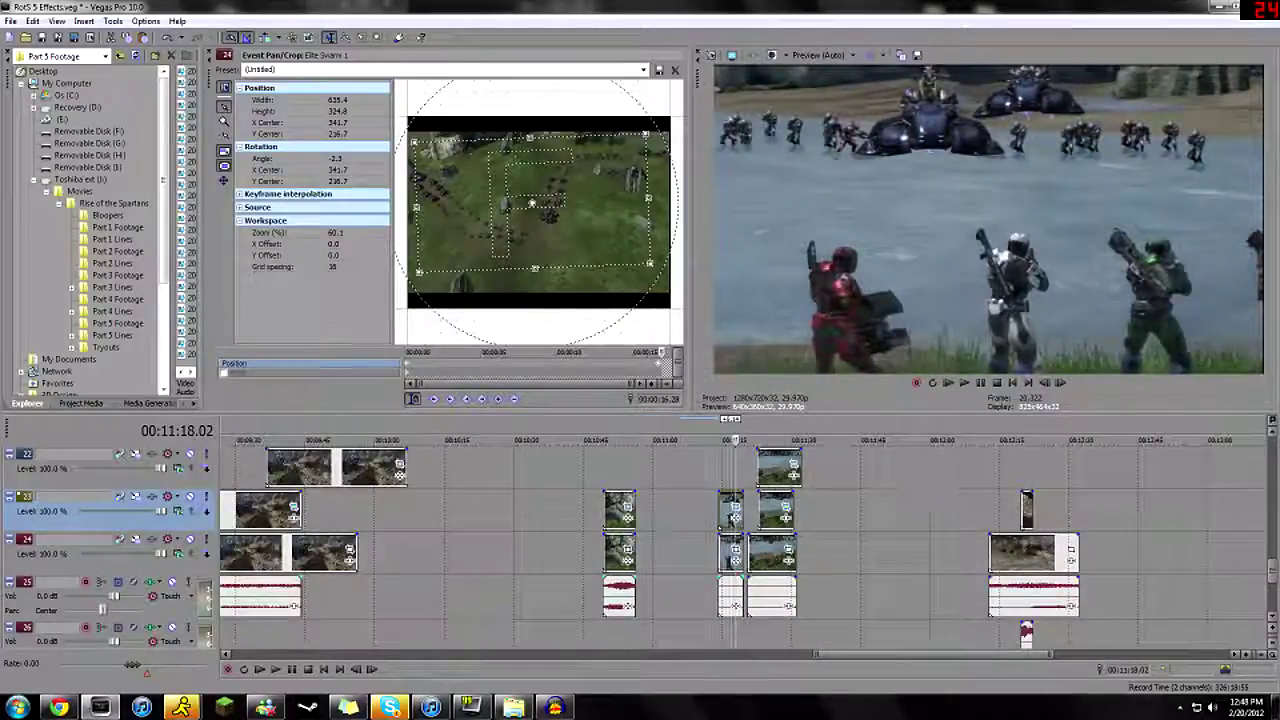
scroll(405, 484, up, 2)
click(405, 484)
scroll(405, 484, up, 3)
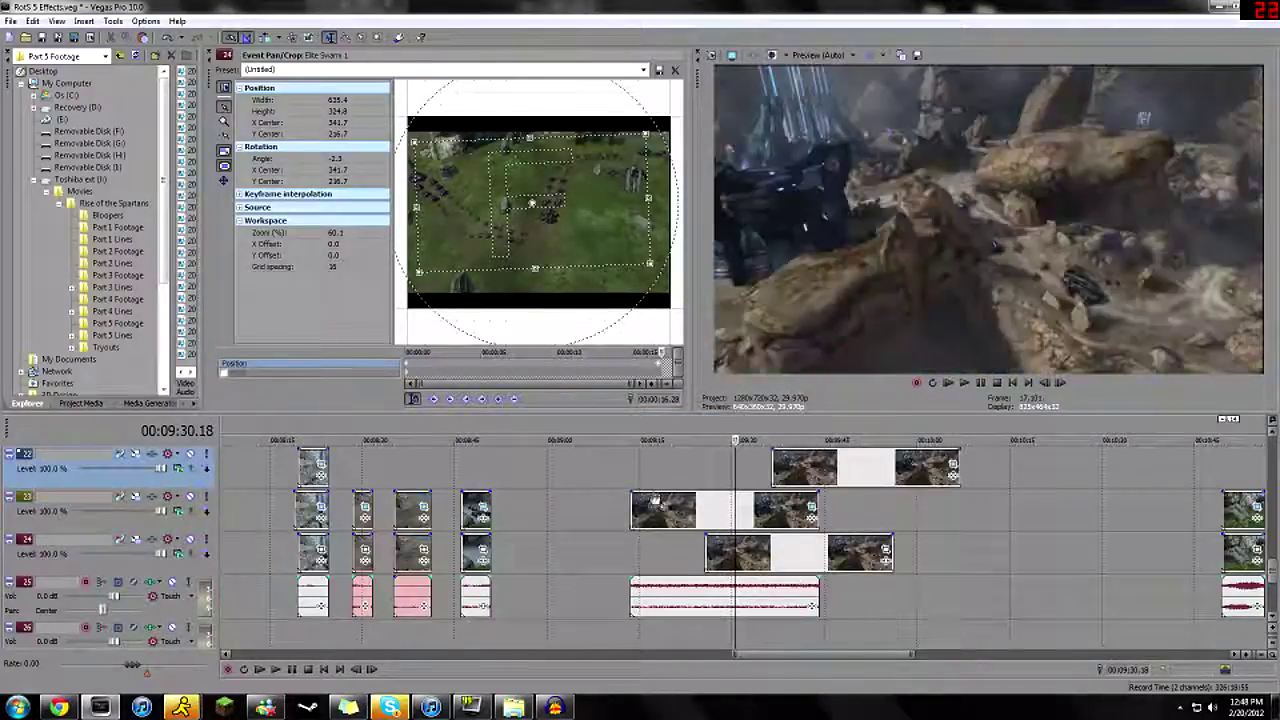
drag(737, 467, 785, 470)
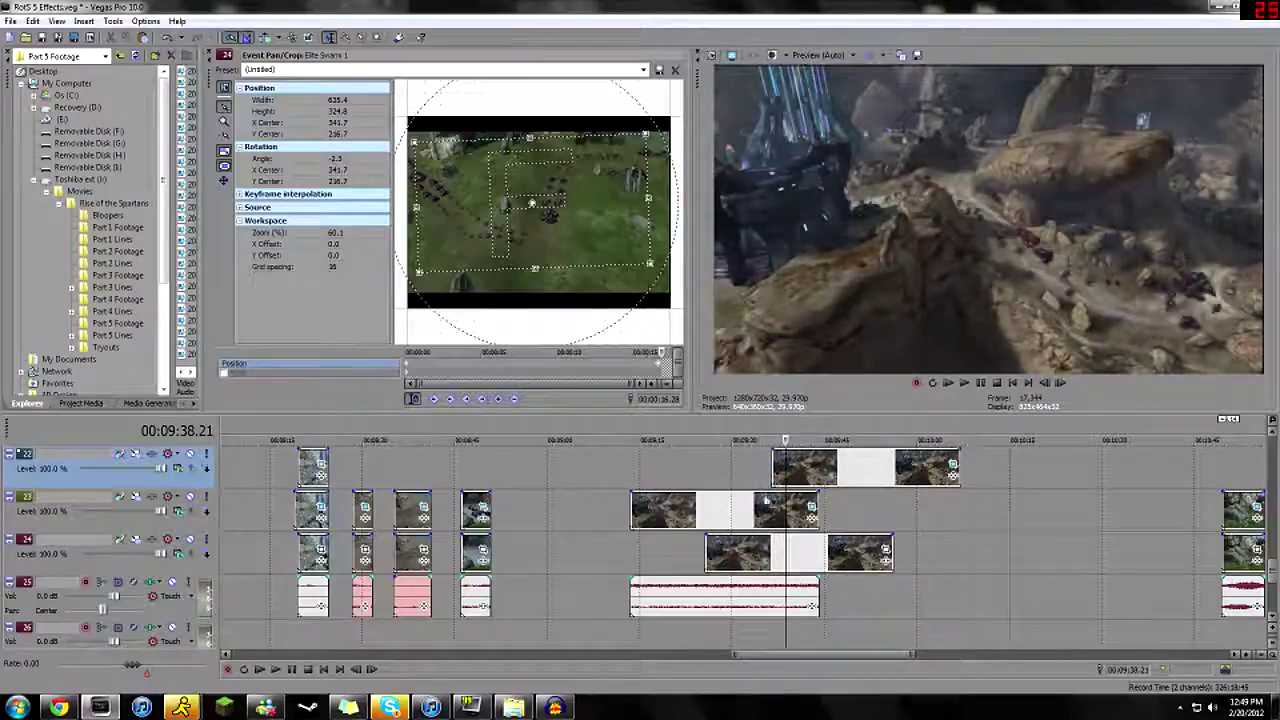